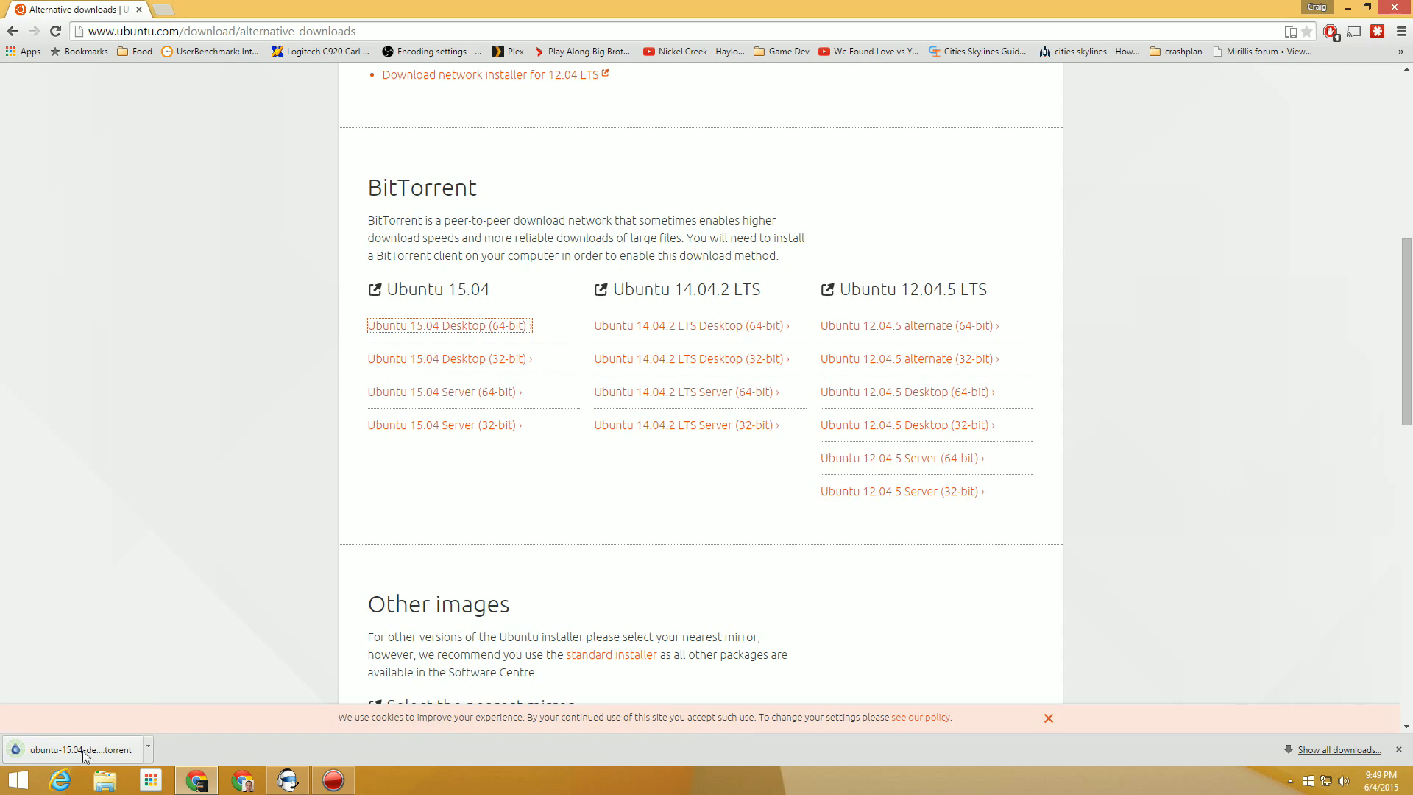
Open the downloaded Ubuntu 15.04 torrent in Deluge, add ubuntu-15.04-desktop-amd64.iso to the queue, and maximize the Deluge window
{"action": "left_click", "coordinate": [81, 750]}
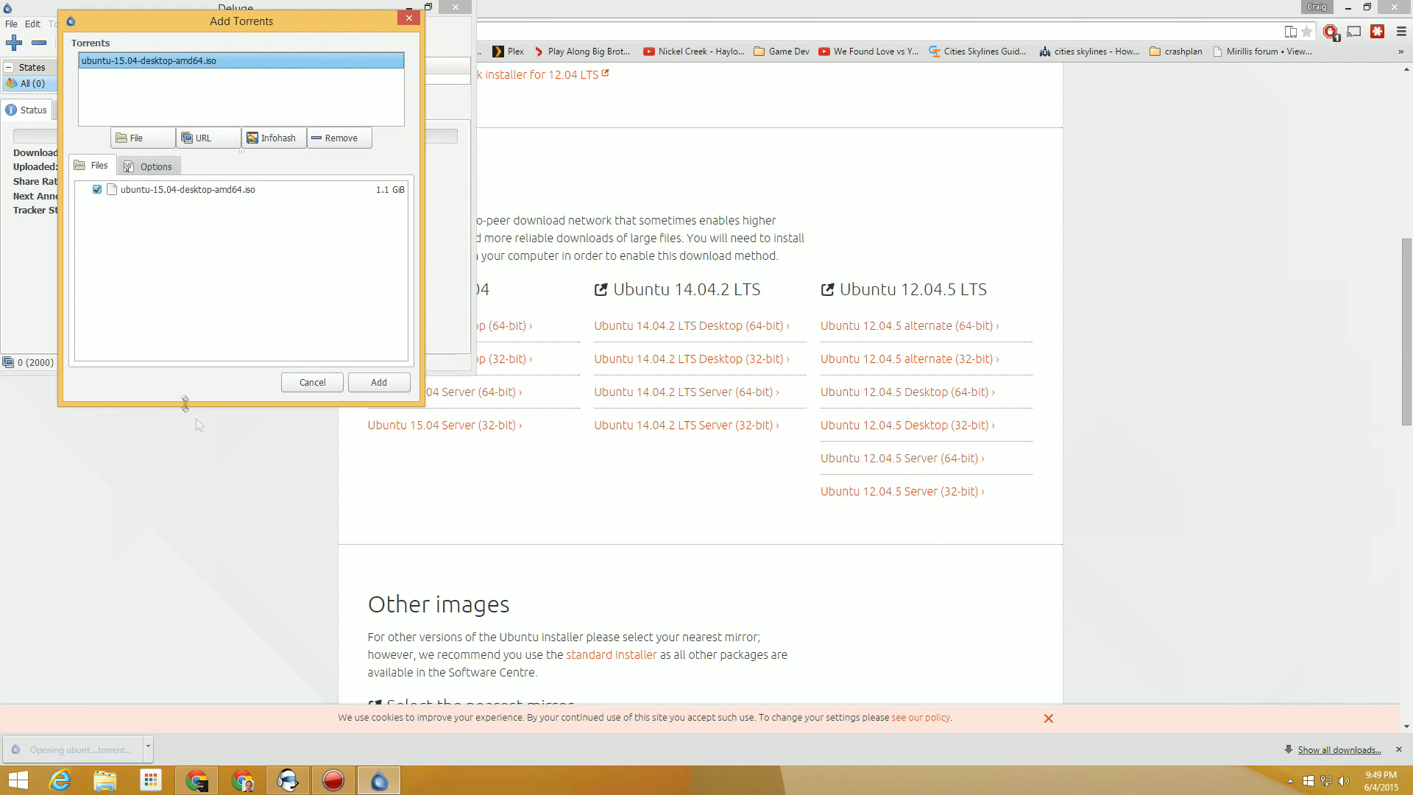
{"action": "left_click", "coordinate": [378, 382]}
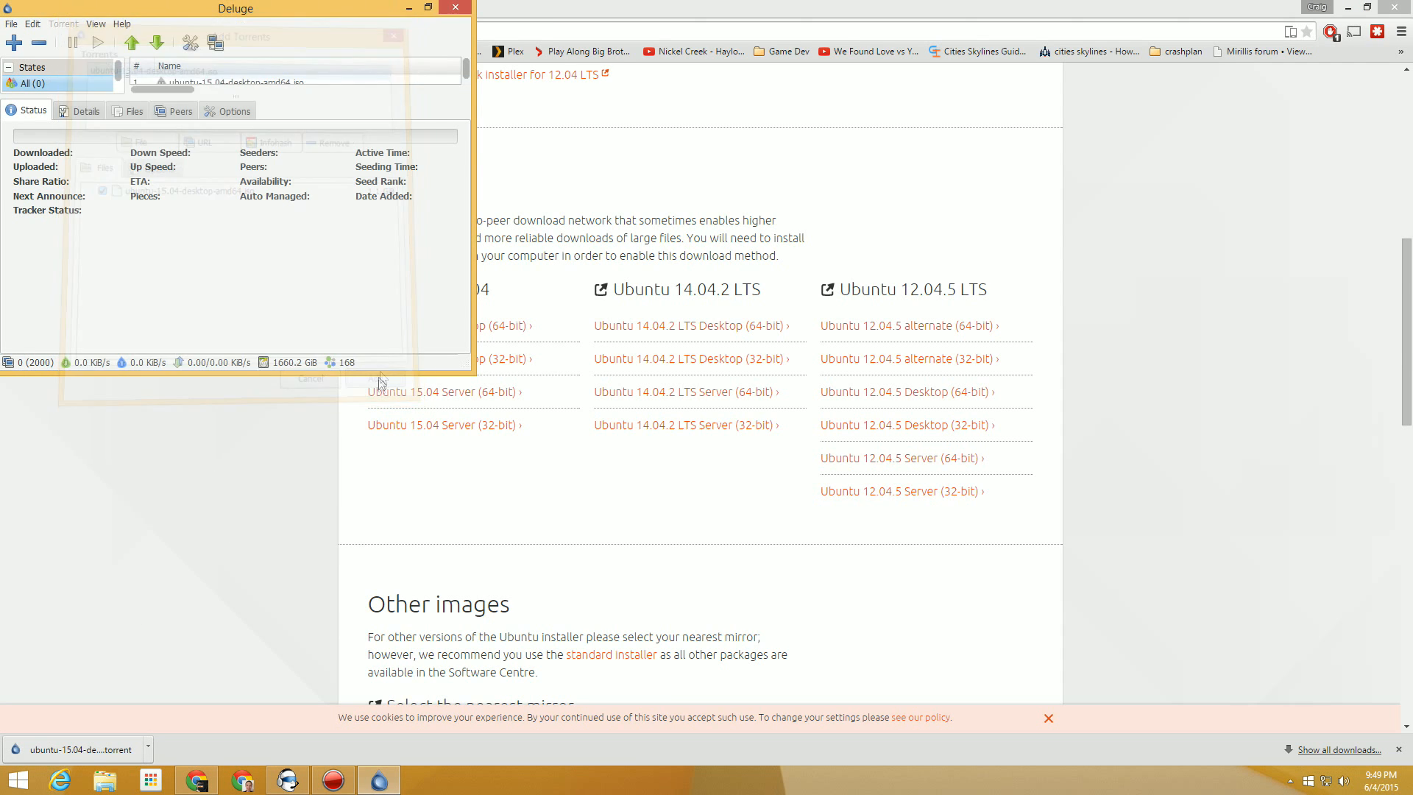
{"action": "left_click", "coordinate": [427, 7]}
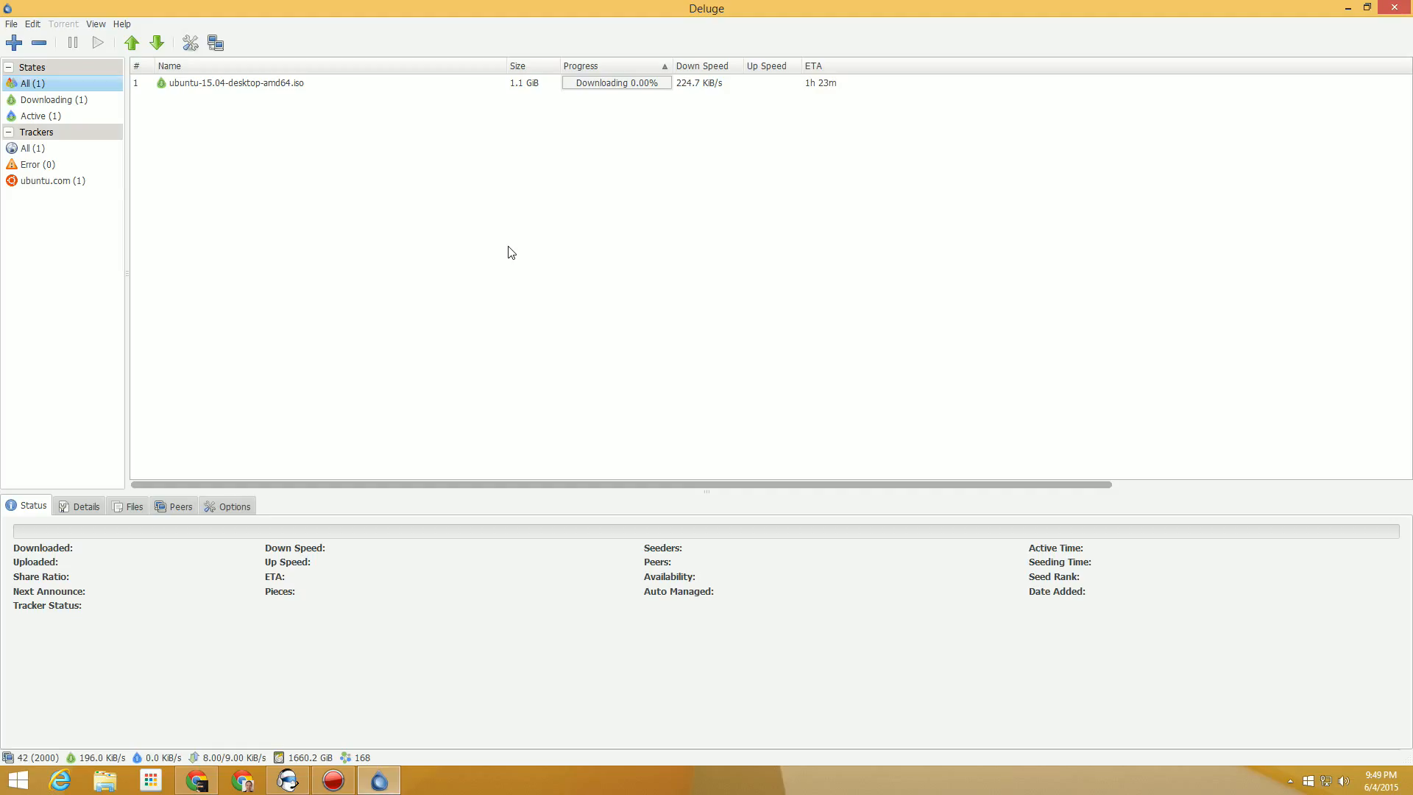
Examine the Downloads folder settings and the Network category in Deluge's preferences
{"action": "left_click", "coordinate": [38, 26]}
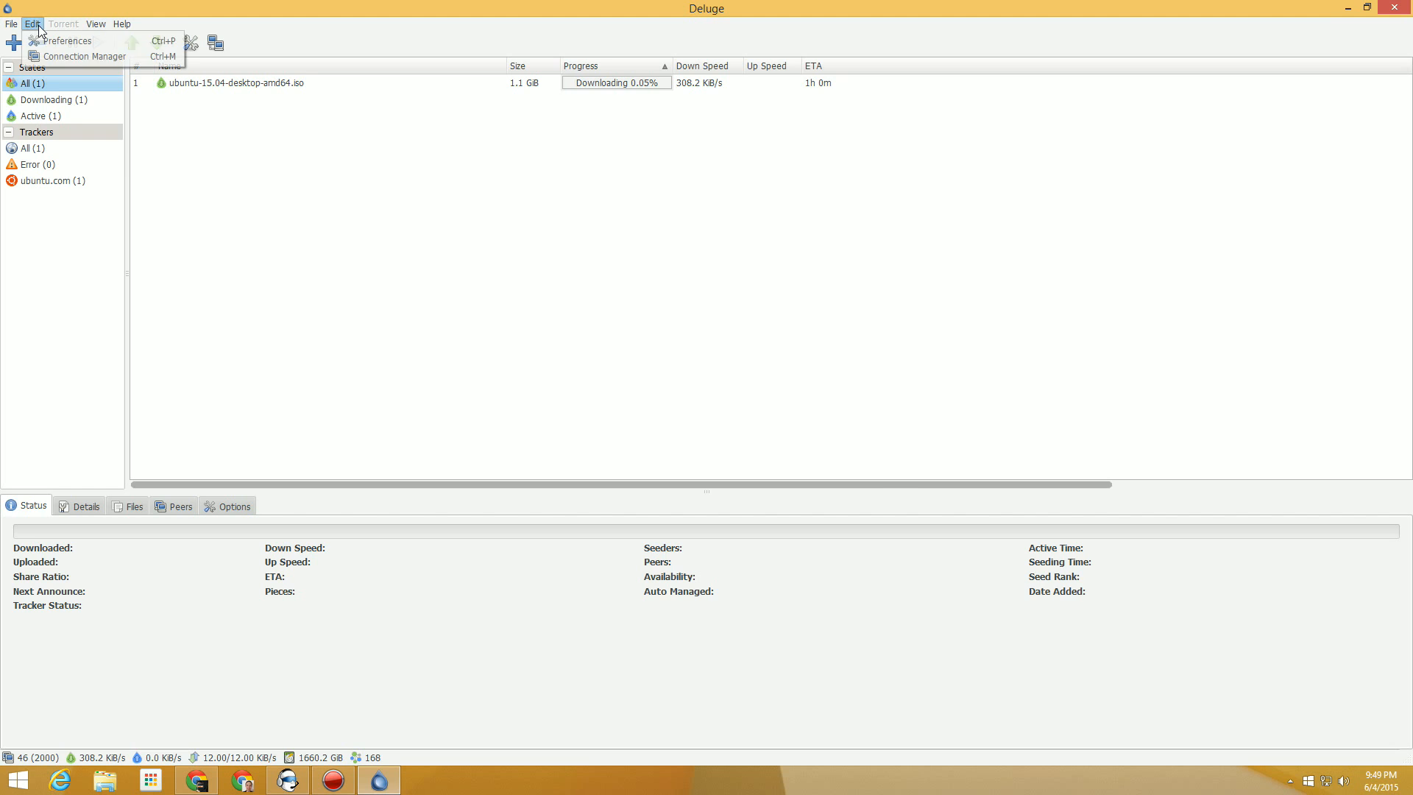
{"action": "left_click", "coordinate": [45, 41]}
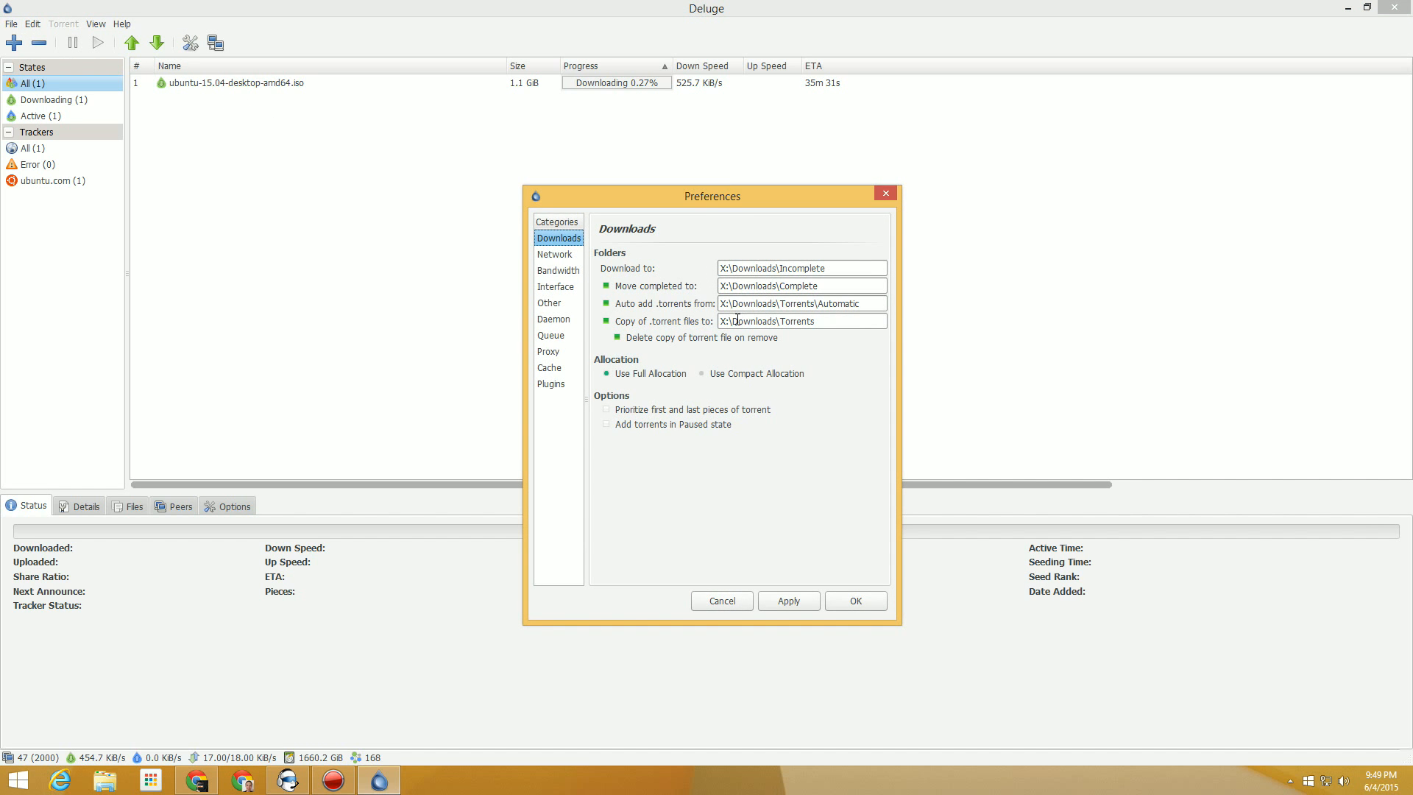
{"action": "left_click", "coordinate": [573, 257]}
{"action": "left_click", "coordinate": [572, 240]}
{"action": "left_click", "coordinate": [856, 600]}
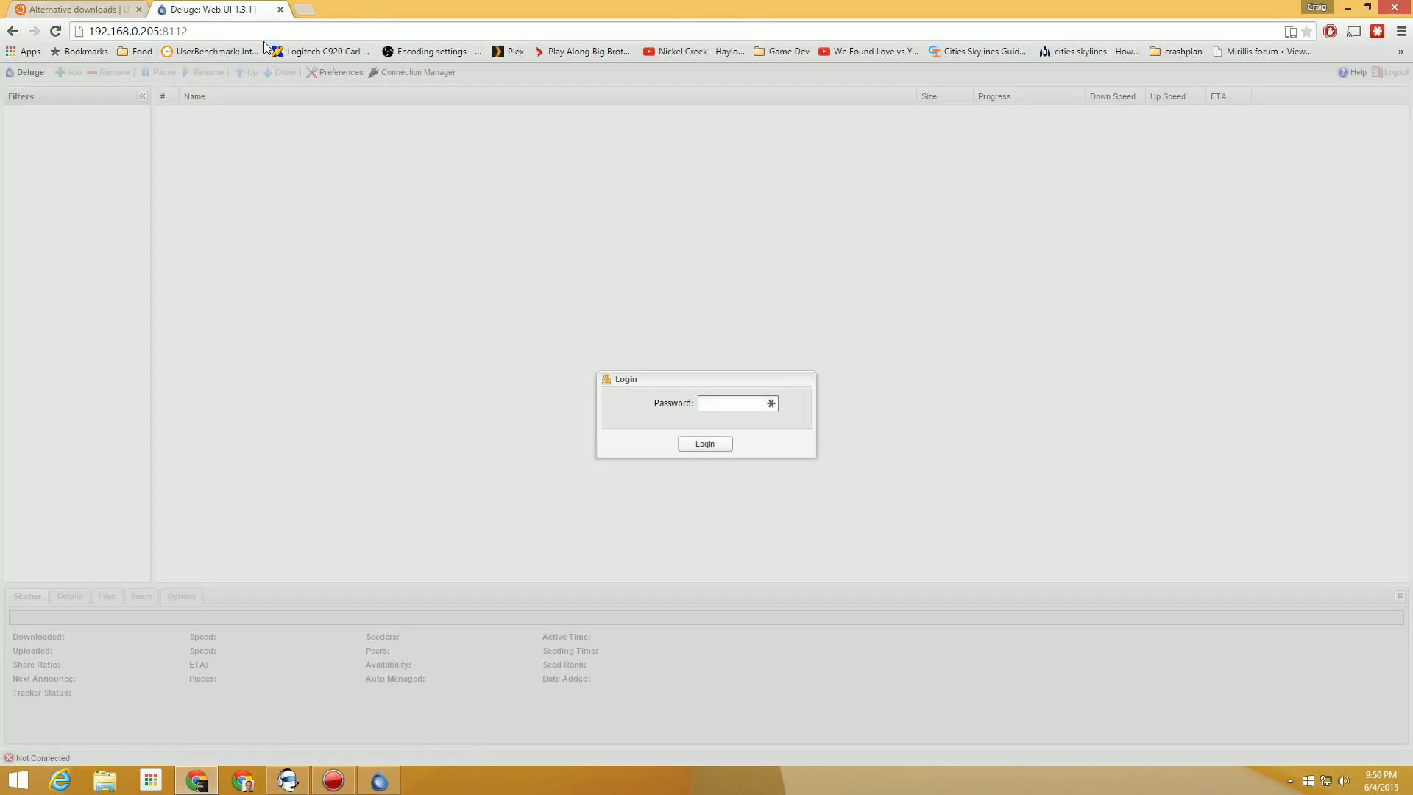
Log in to the Deluge web UI at 192.168.0.205:8112 with the account password
{"action": "key", "text": "Return"}
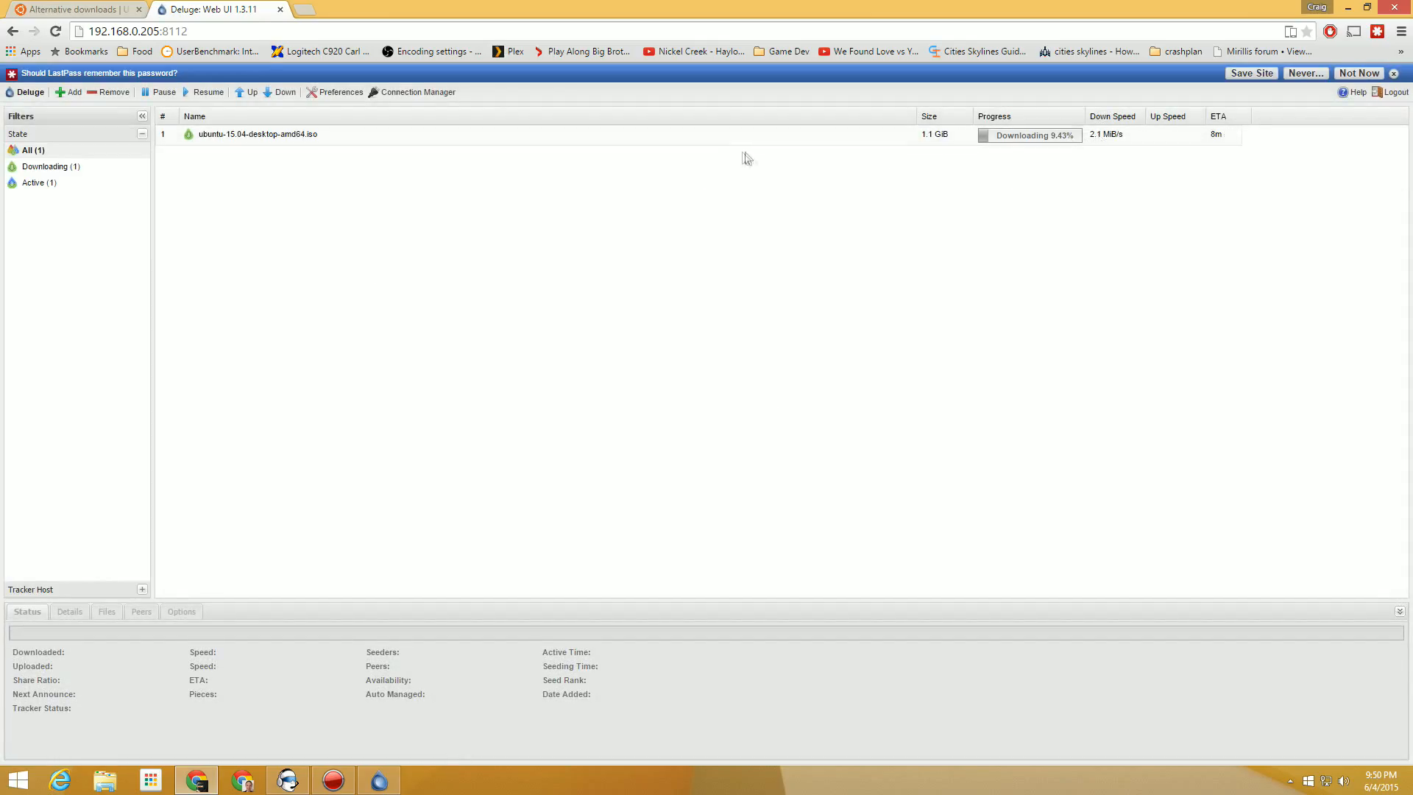
Examine the web UI's Add Torrents dialog and its add-from-URL form without adding a torrent
{"action": "left_click", "coordinate": [59, 94]}
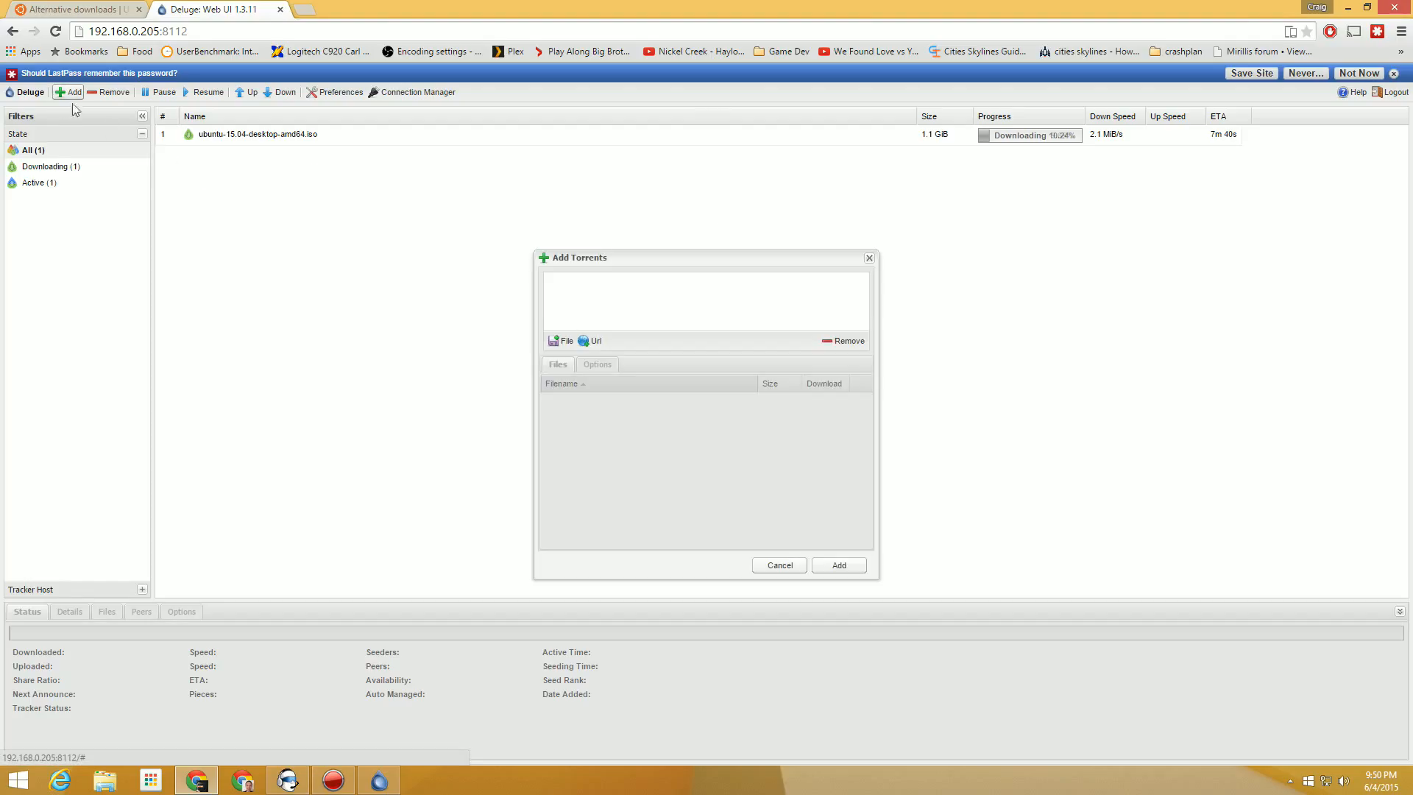
{"action": "left_click", "coordinate": [589, 341]}
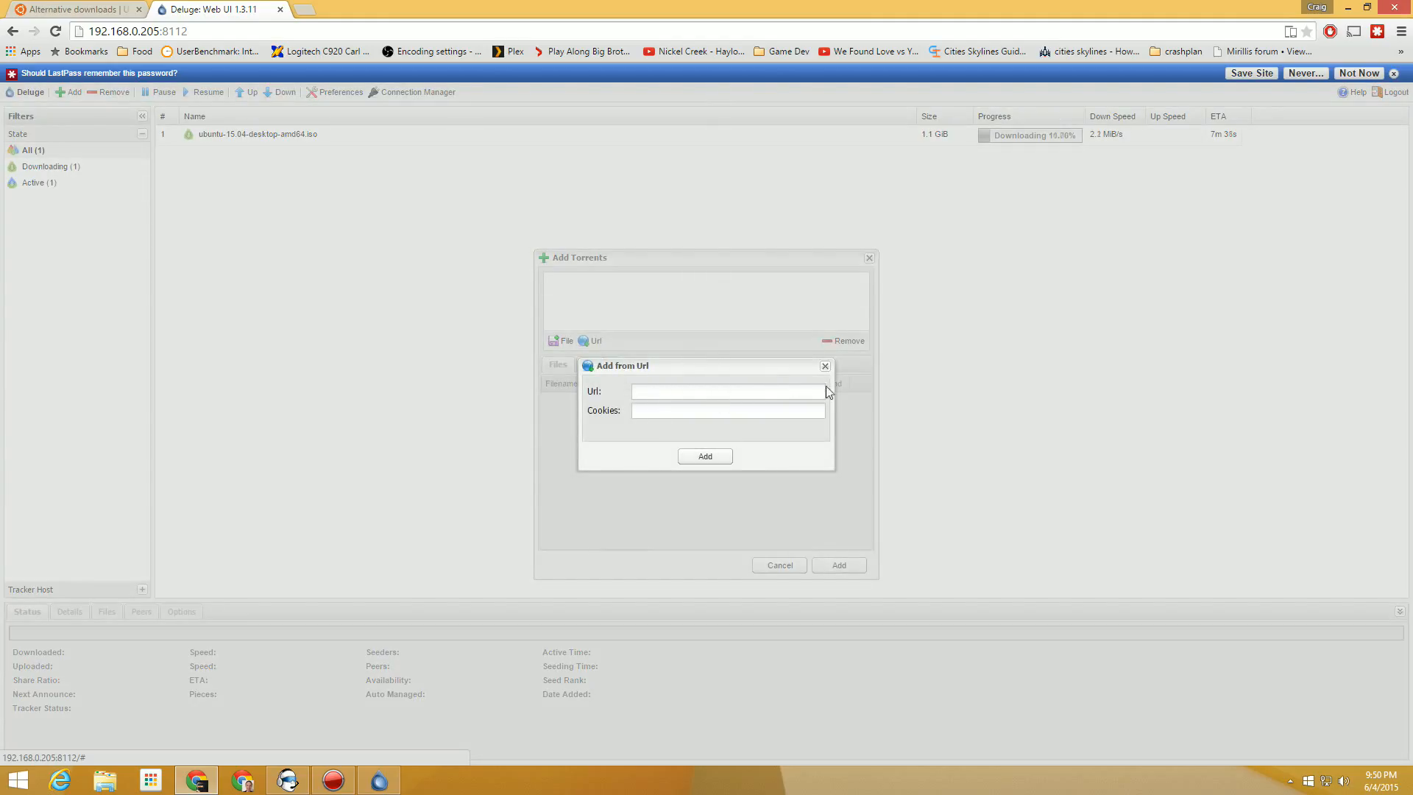
{"action": "left_click", "coordinate": [825, 366]}
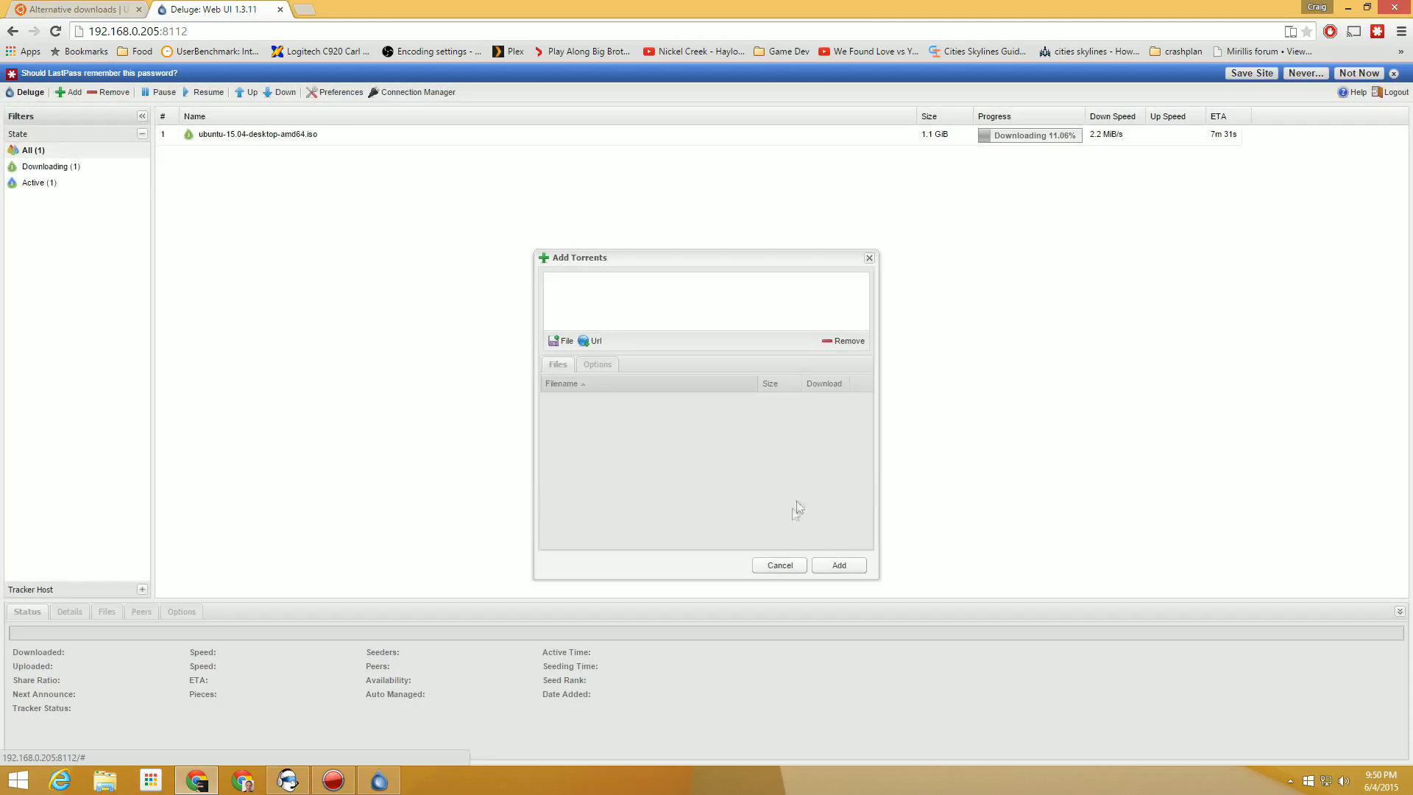
{"action": "left_click", "coordinate": [781, 566]}
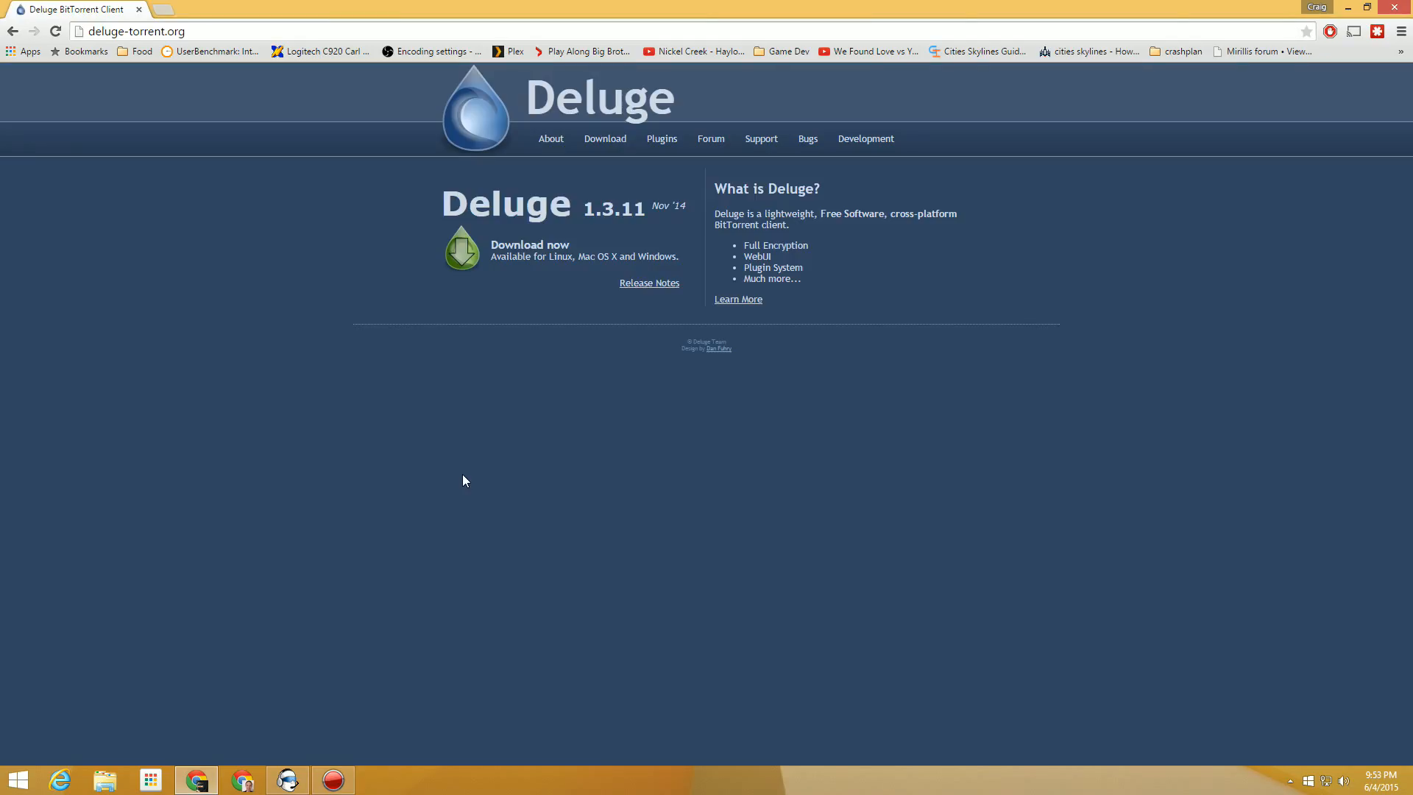
Download the Windows installer deluge-1.3.11-win32-setup.exe from the Deluge website and keep the file
{"action": "left_click", "coordinate": [538, 248]}
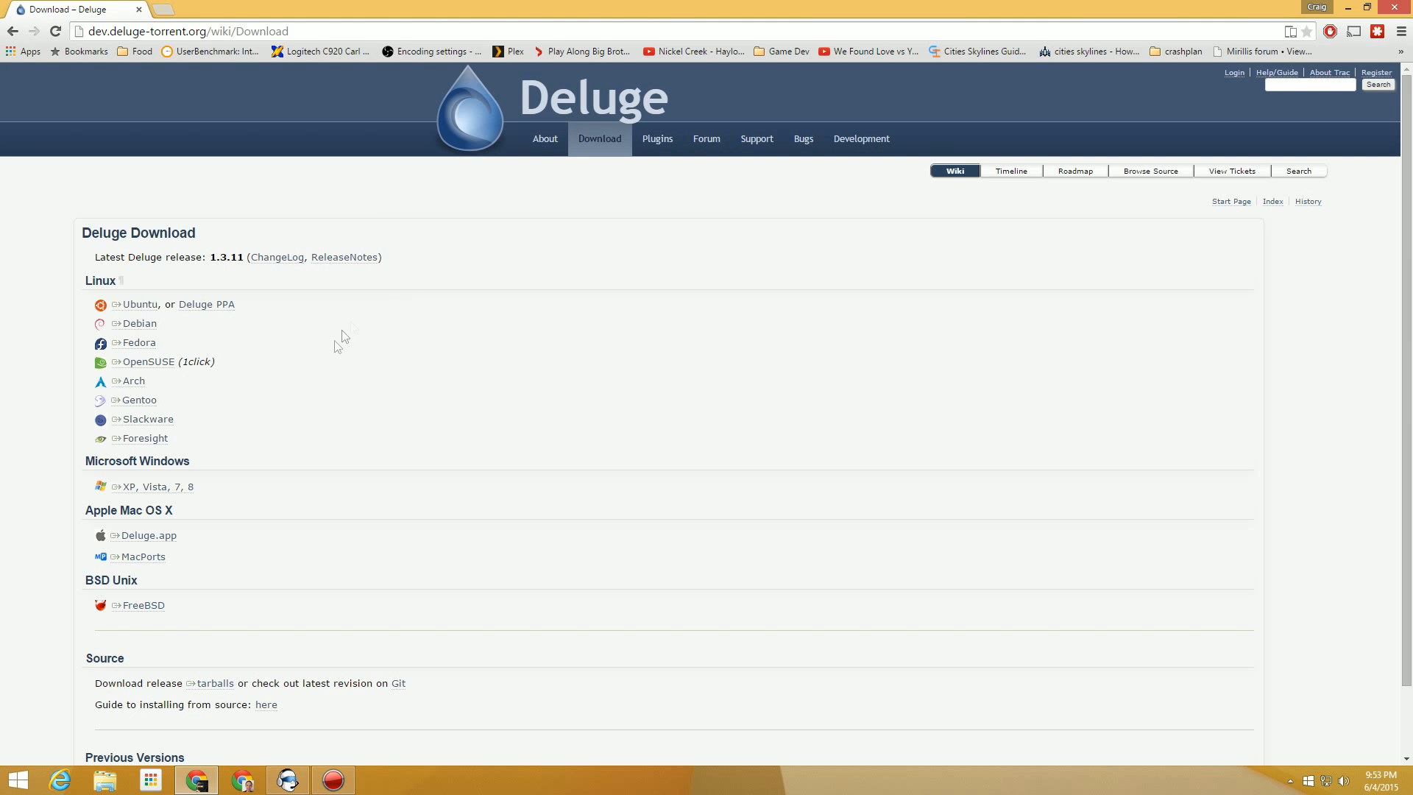
{"action": "left_click", "coordinate": [171, 489]}
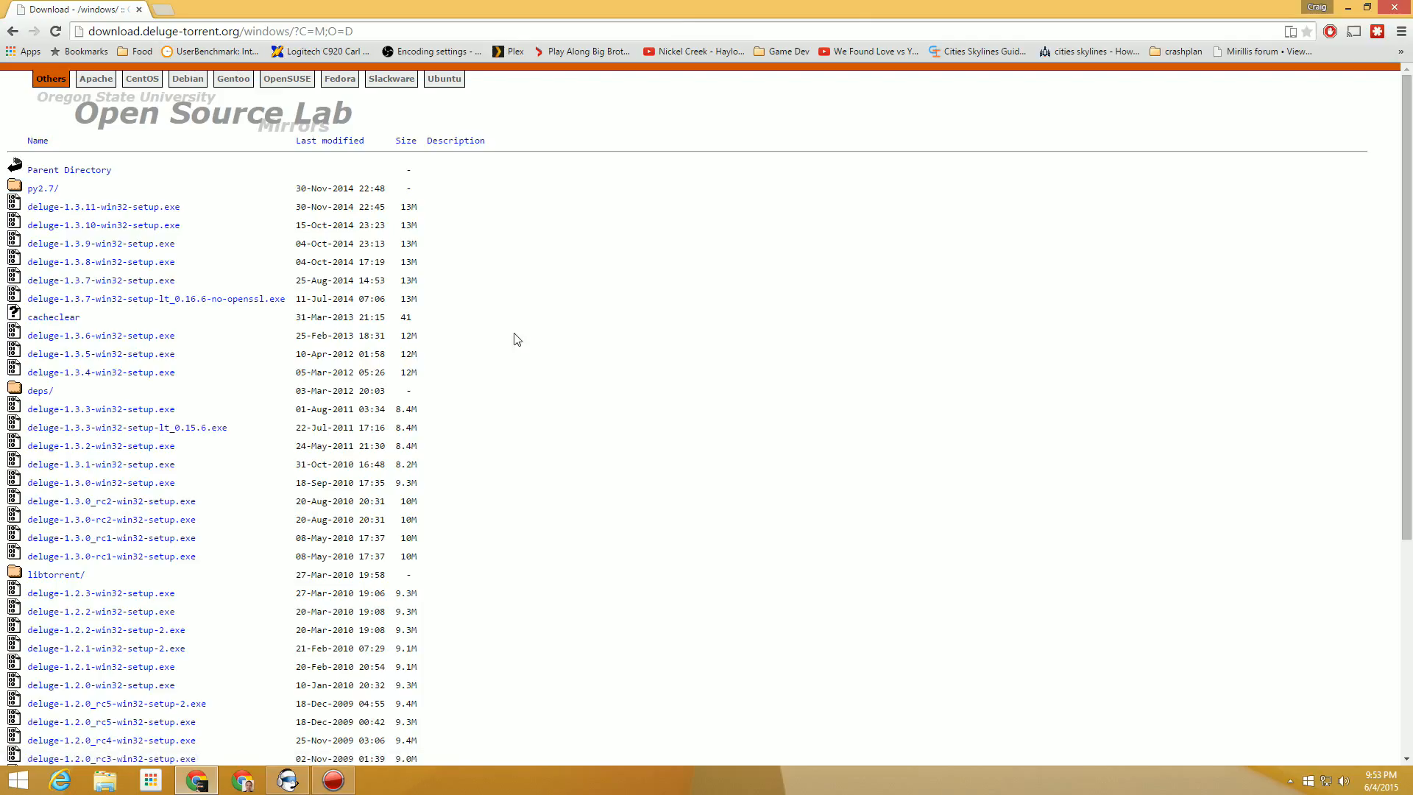
{"action": "left_click", "coordinate": [153, 211]}
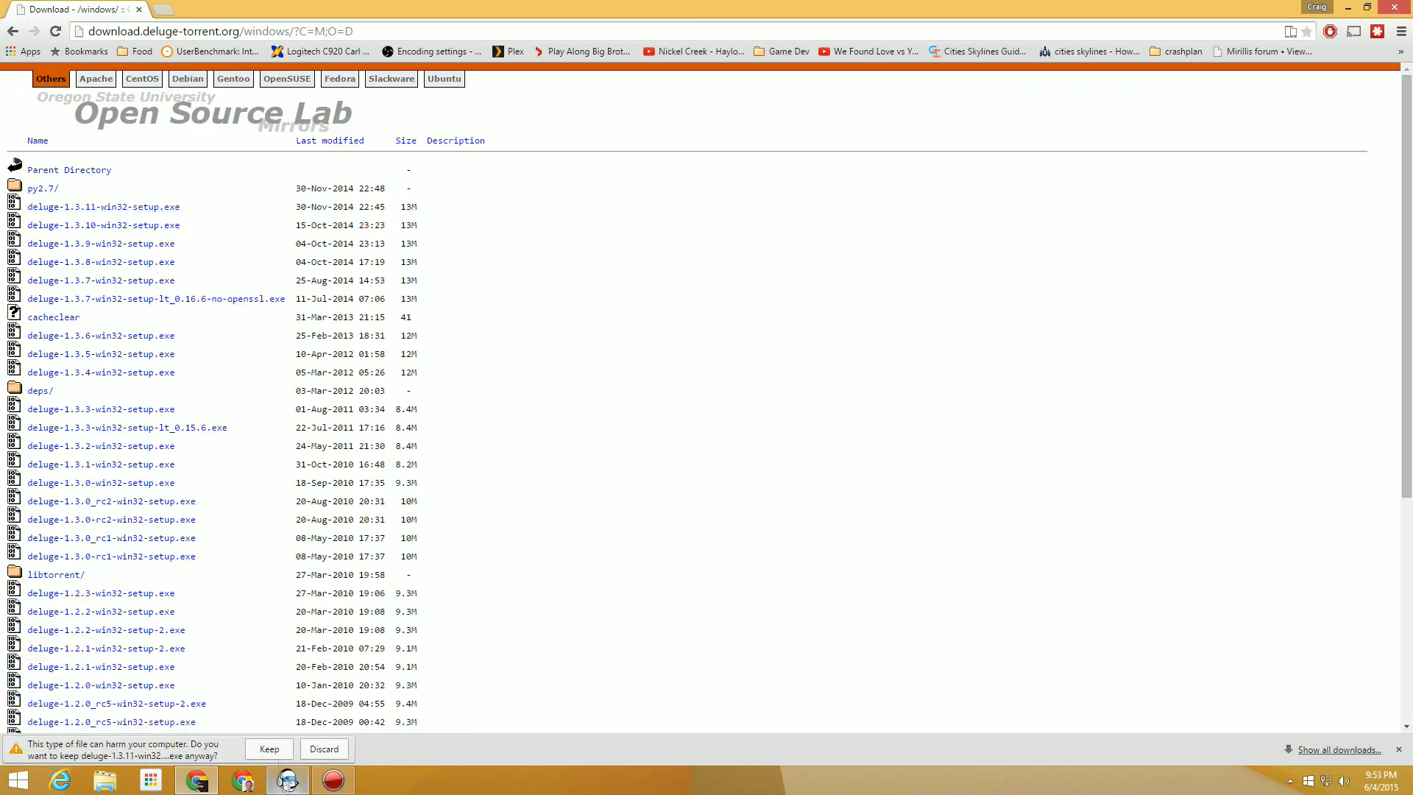
{"action": "left_click", "coordinate": [274, 753]}
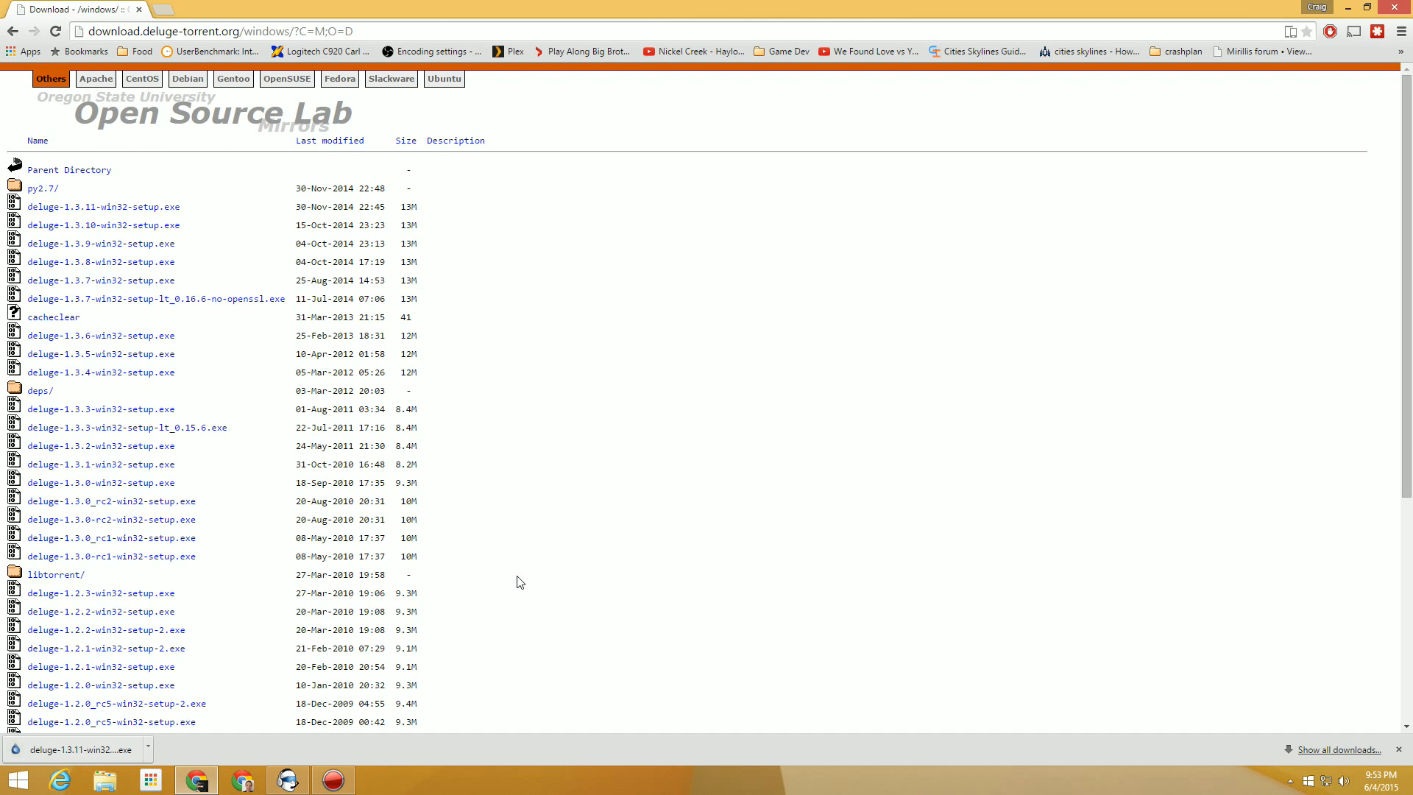
{"action": "scroll", "coordinate": [513, 581], "scroll_direction": "down", "scroll_amount": 5}
{"action": "scroll", "coordinate": [511, 581], "scroll_direction": "up", "scroll_amount": 5}
Switch to the running Deluge client and examine the Classic Mode option in its Interface preferences
{"action": "left_click", "coordinate": [1291, 781]}
{"action": "left_click", "coordinate": [1300, 685]}
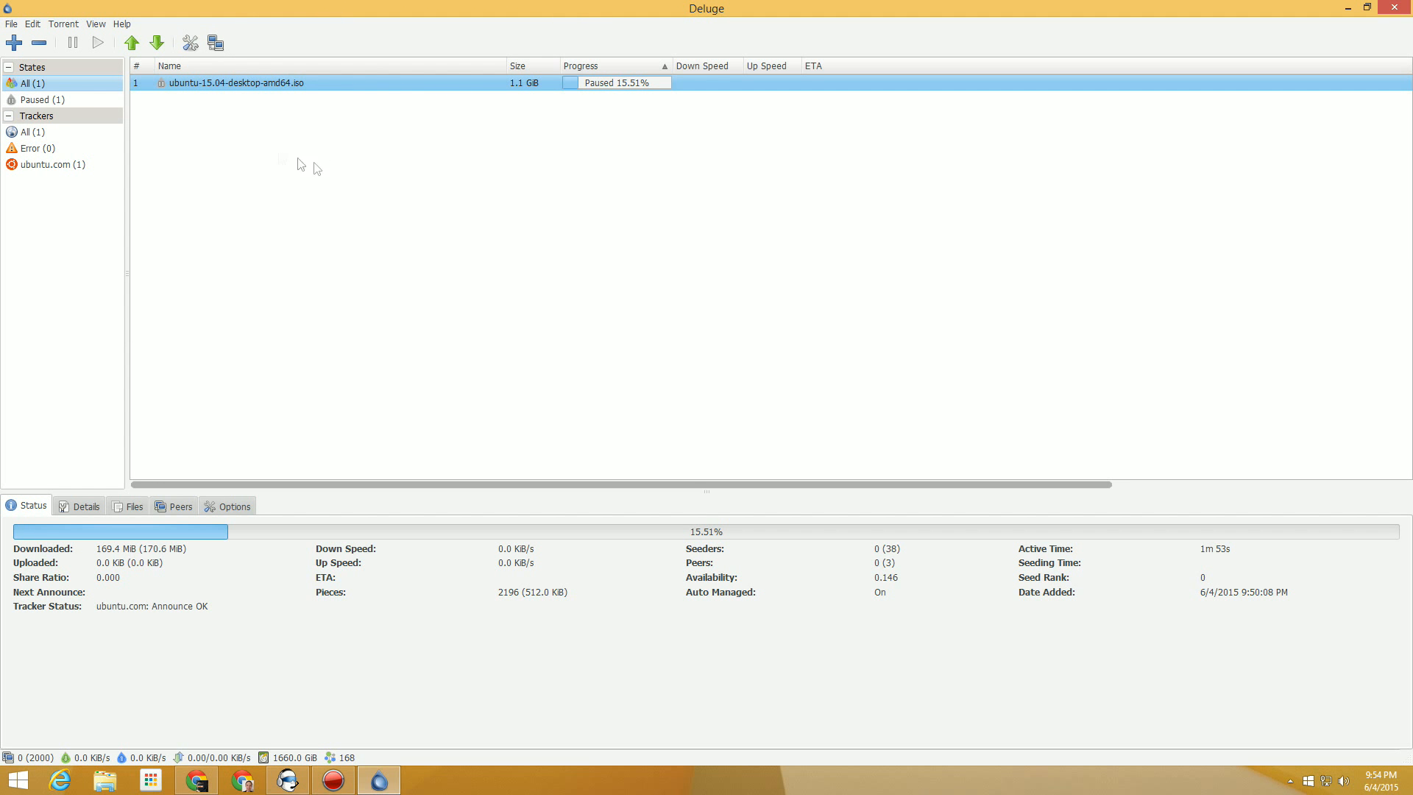
{"action": "left_click", "coordinate": [34, 25]}
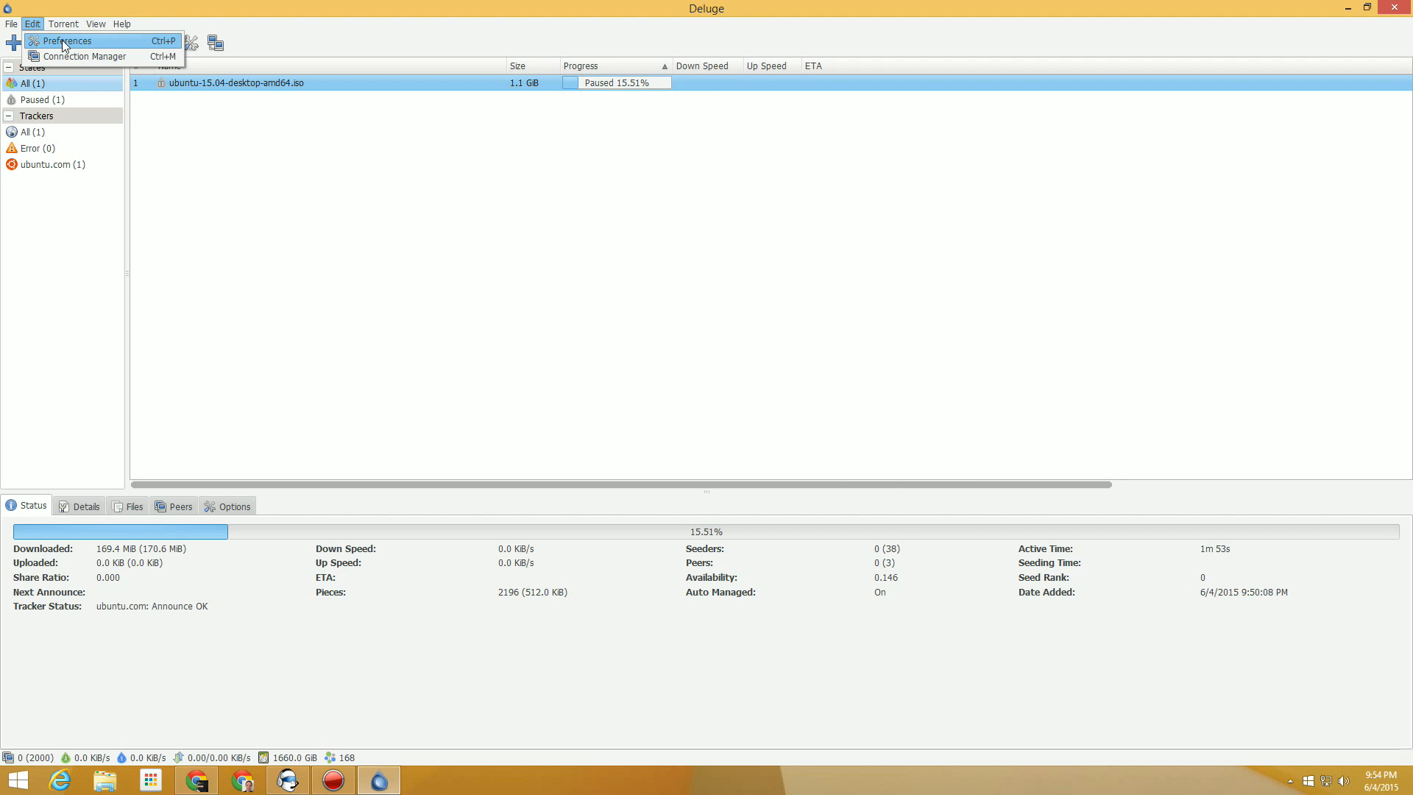
{"action": "left_click", "coordinate": [62, 41]}
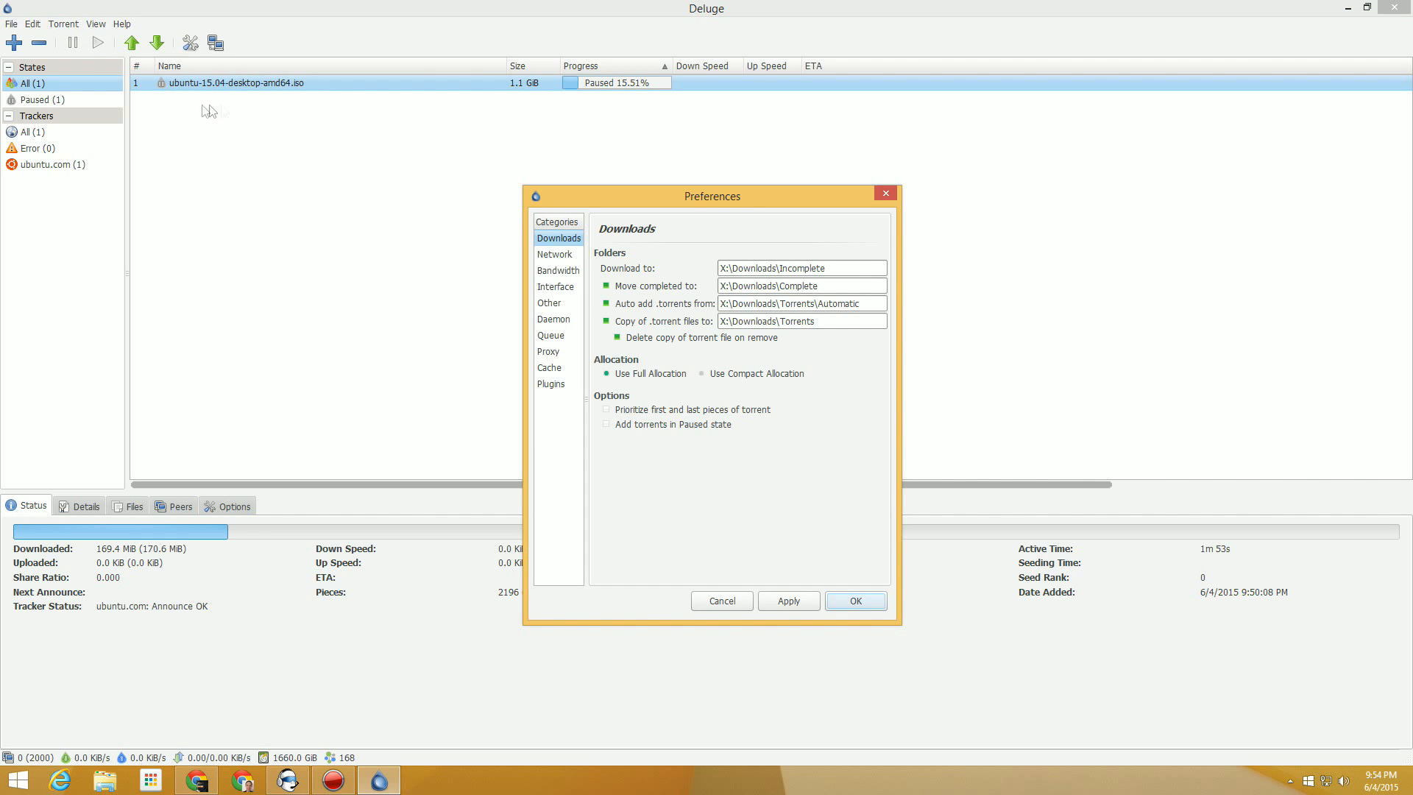
{"action": "left_click", "coordinate": [554, 288]}
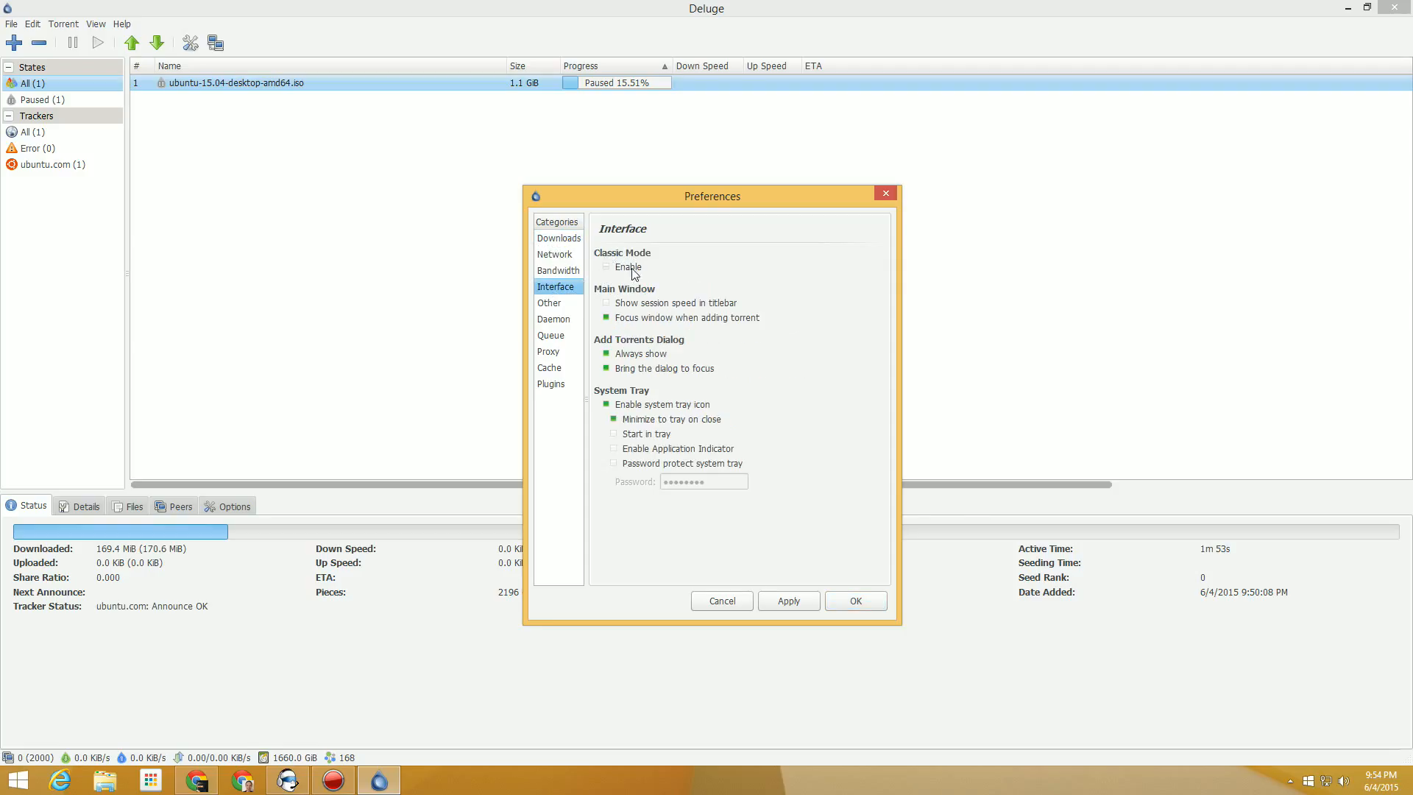
{"action": "mouse_move", "coordinate": [632, 273]}
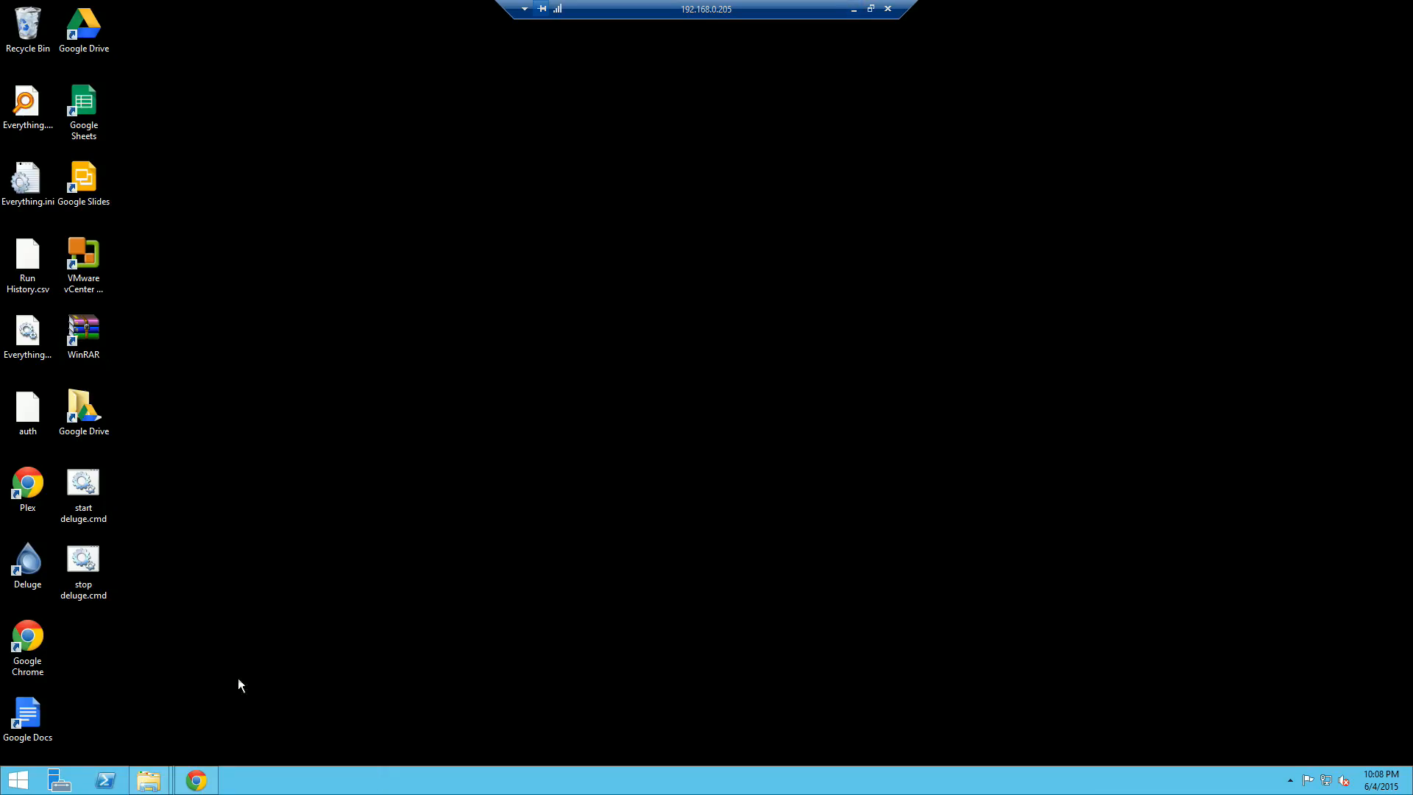
Switch to Chrome on the remote server and review the NSSM download page and Deluge's Windows service guide
{"action": "left_click", "coordinate": [196, 781]}
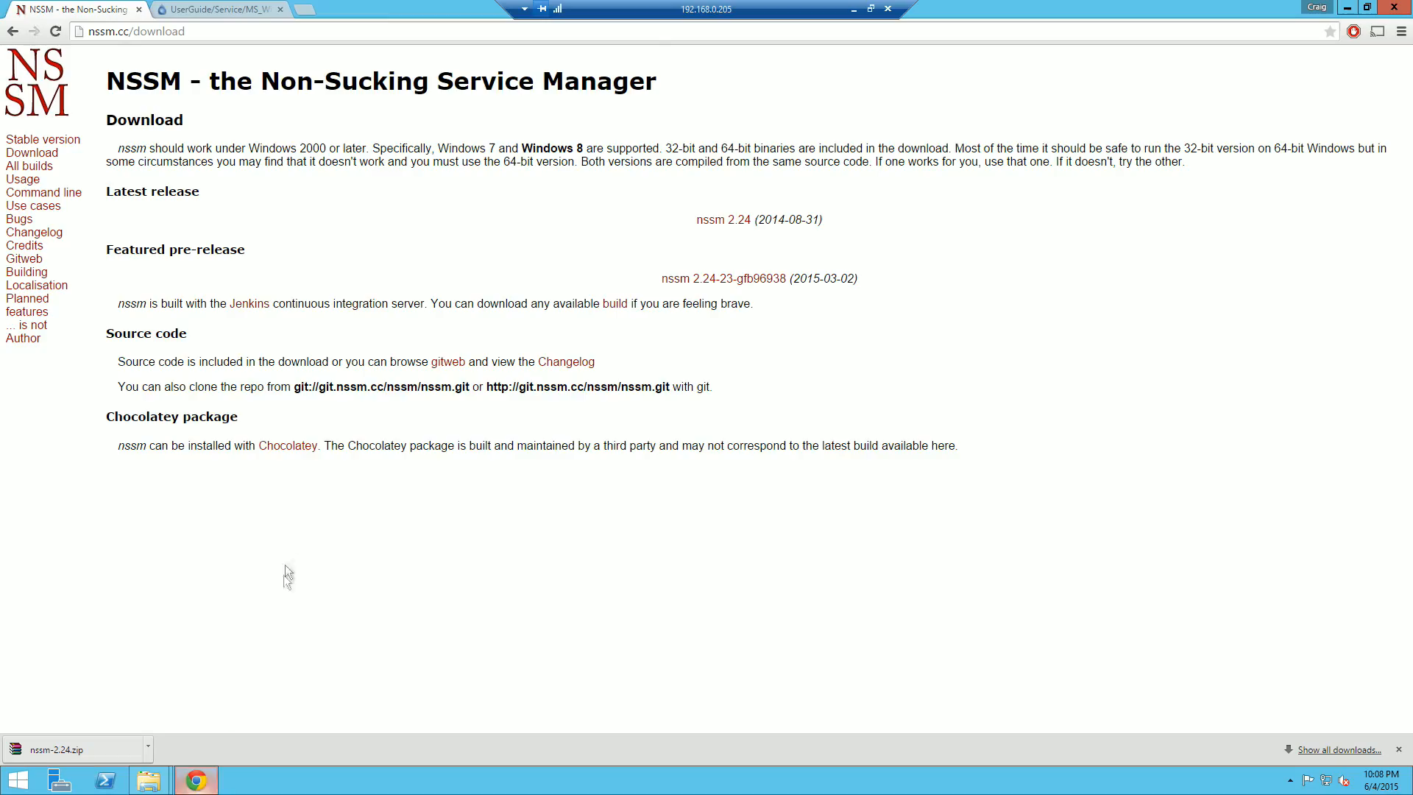
{"action": "left_click", "coordinate": [207, 30]}
{"action": "left_click", "coordinate": [215, 28]}
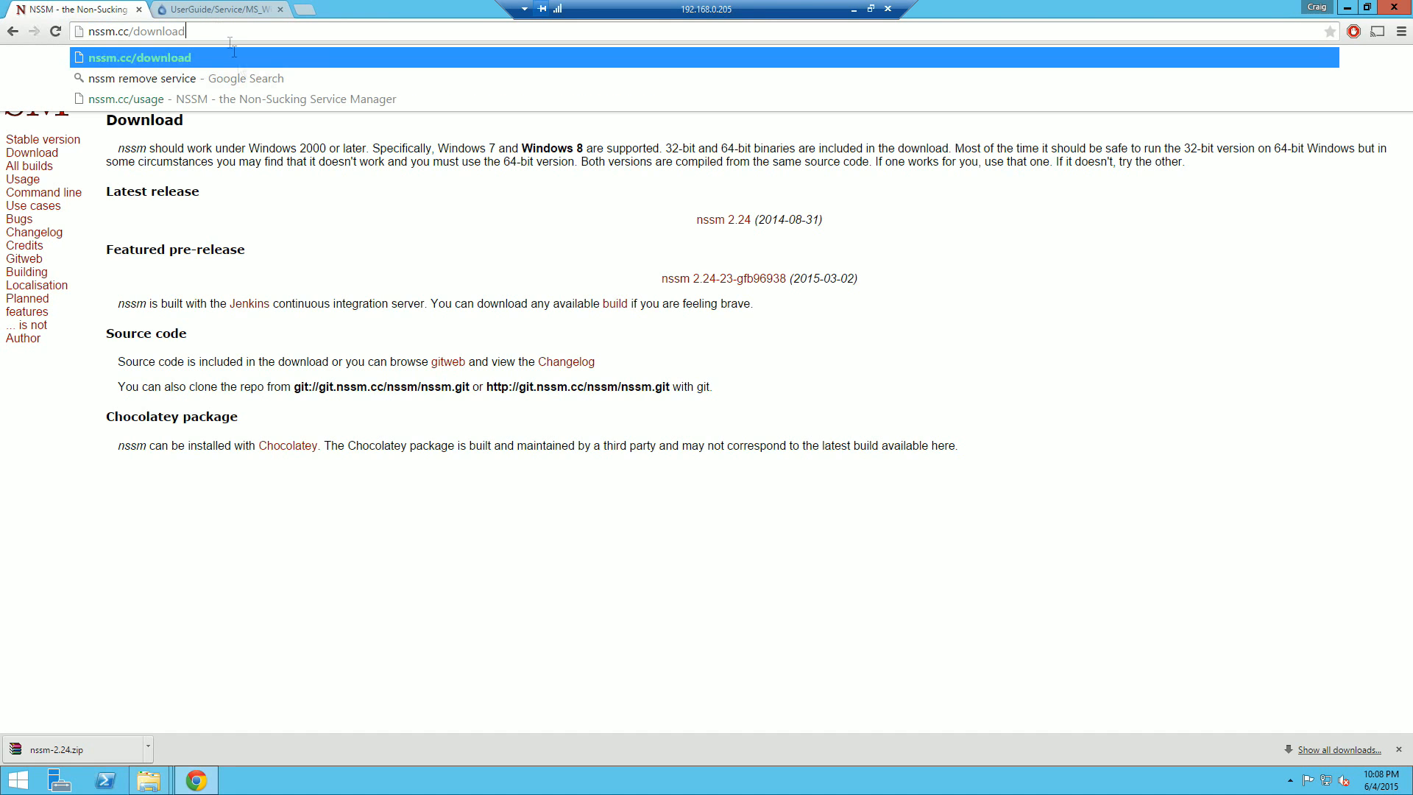
{"action": "left_click", "coordinate": [263, 184]}
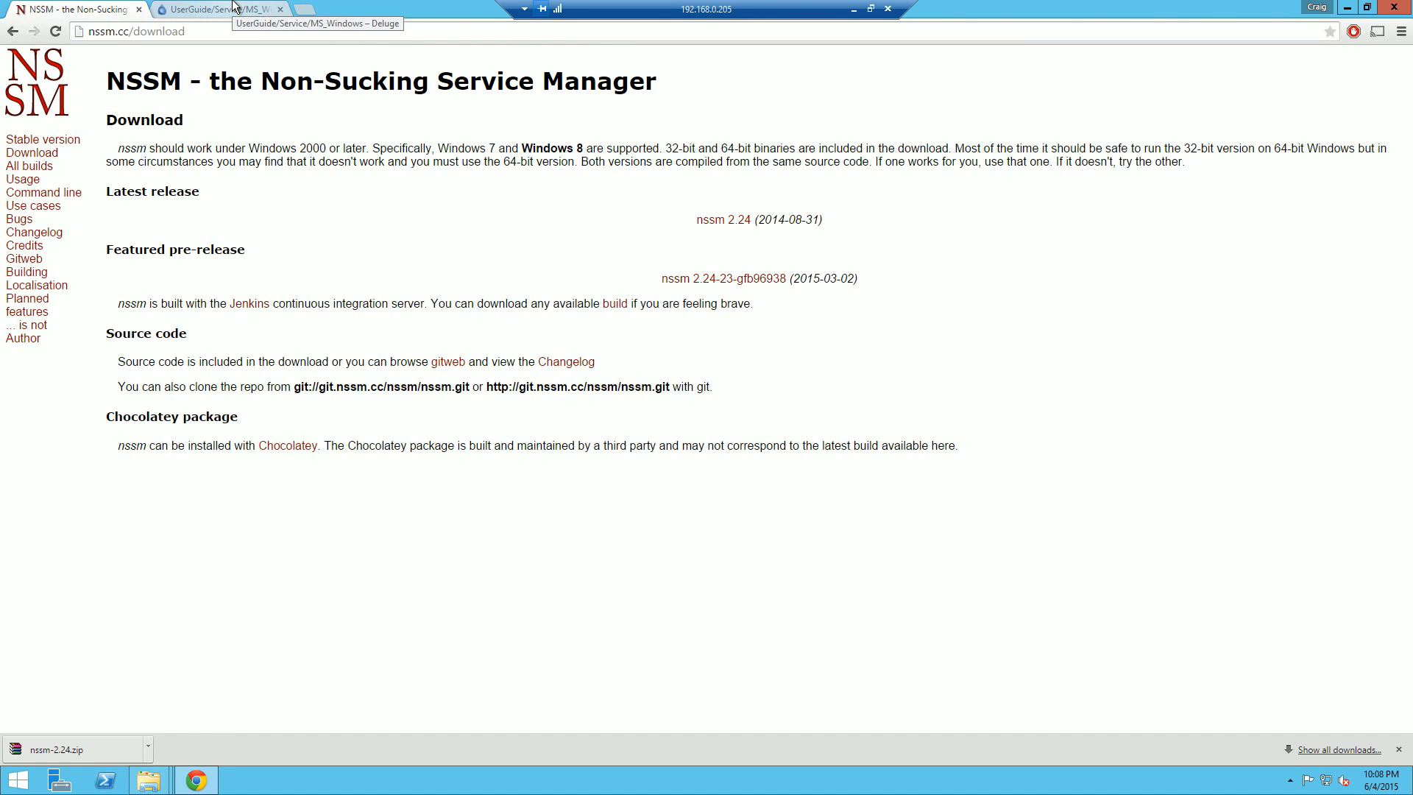
{"action": "left_click", "coordinate": [233, 9]}
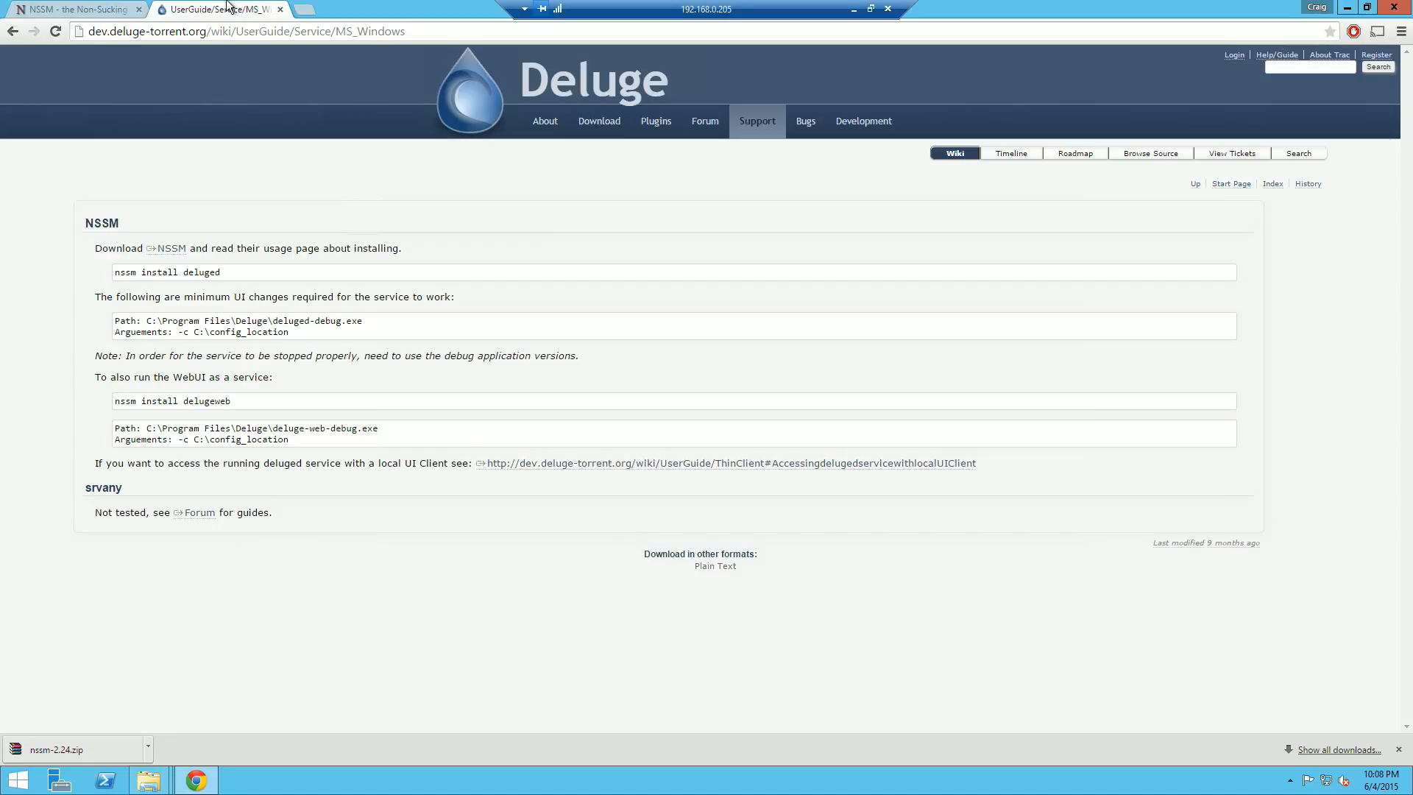
{"action": "left_click", "coordinate": [90, 8]}
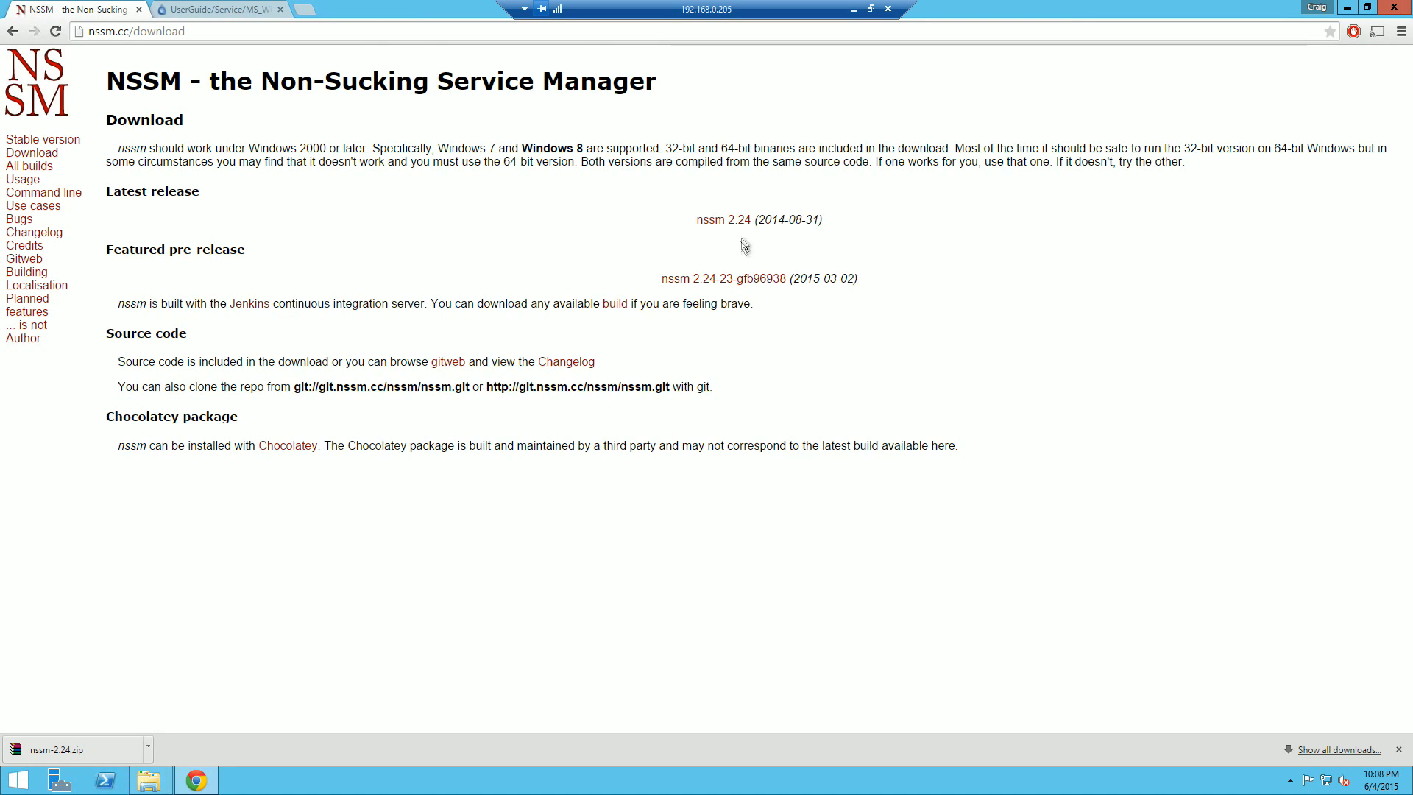
Download nssm 2.24 and extract nssm-2.24.zip into the nssm-2.24 folder under Downloads, skipping all files that already exist
{"action": "left_click", "coordinate": [743, 220]}
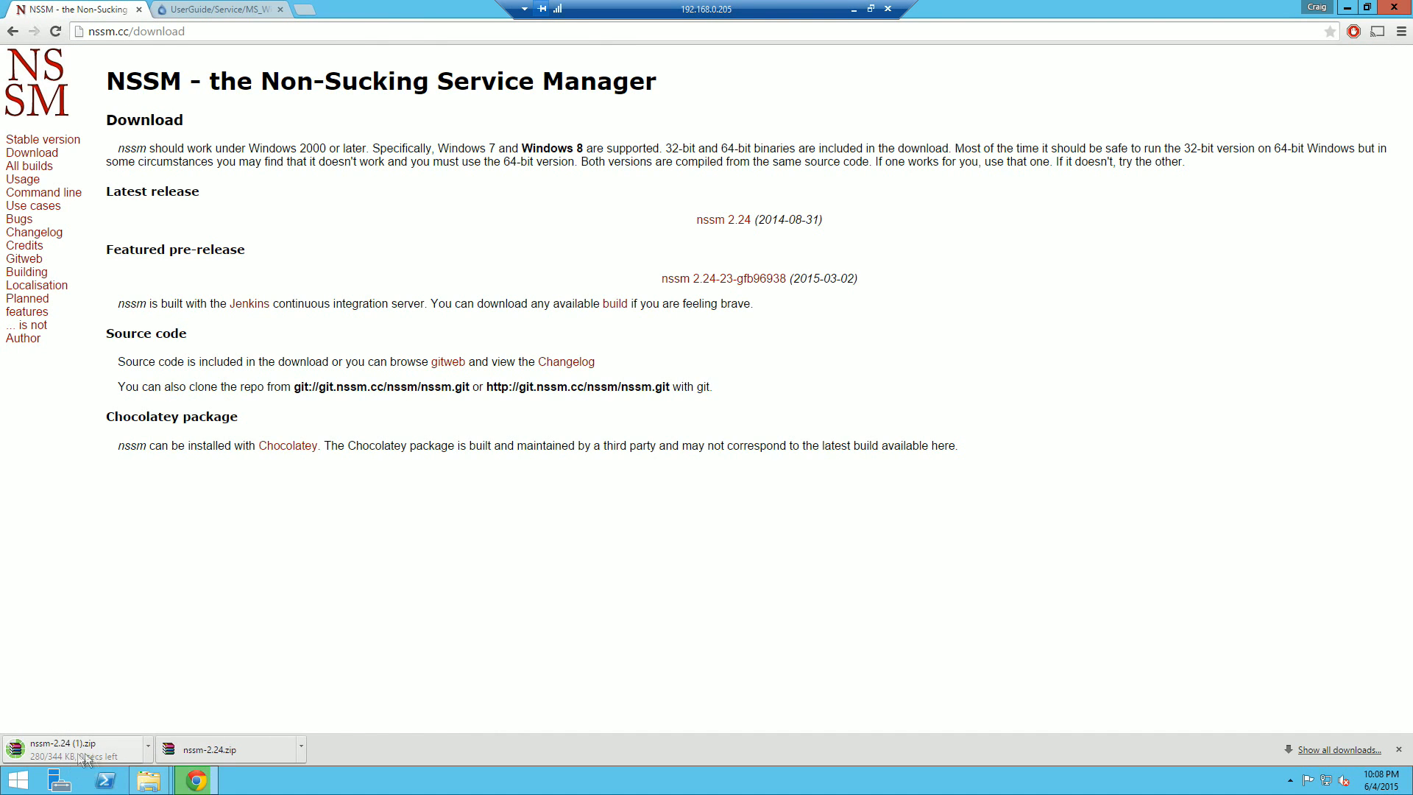
{"action": "left_click", "coordinate": [259, 752]}
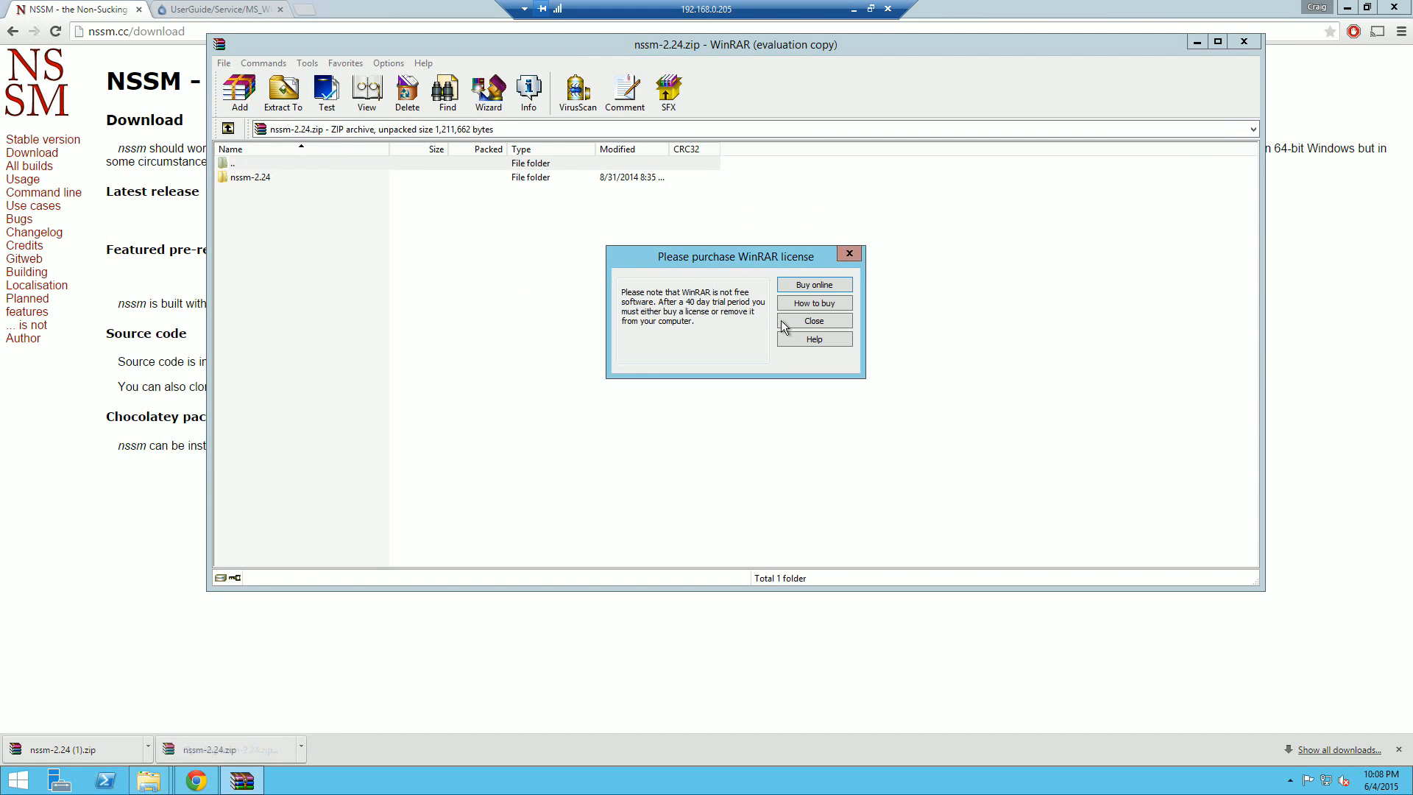
{"action": "left_click", "coordinate": [782, 321]}
{"action": "left_click", "coordinate": [281, 89]}
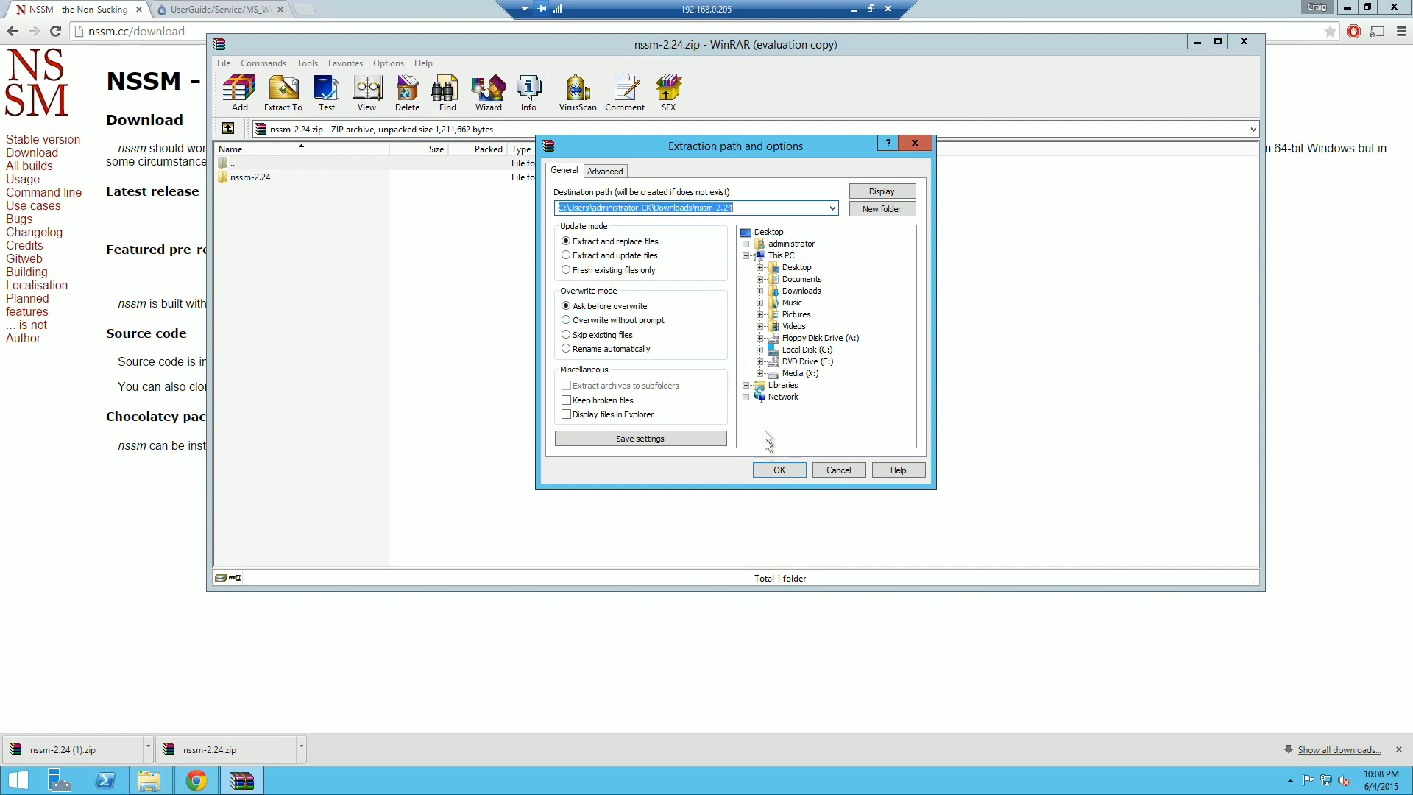
{"action": "left_click", "coordinate": [767, 470]}
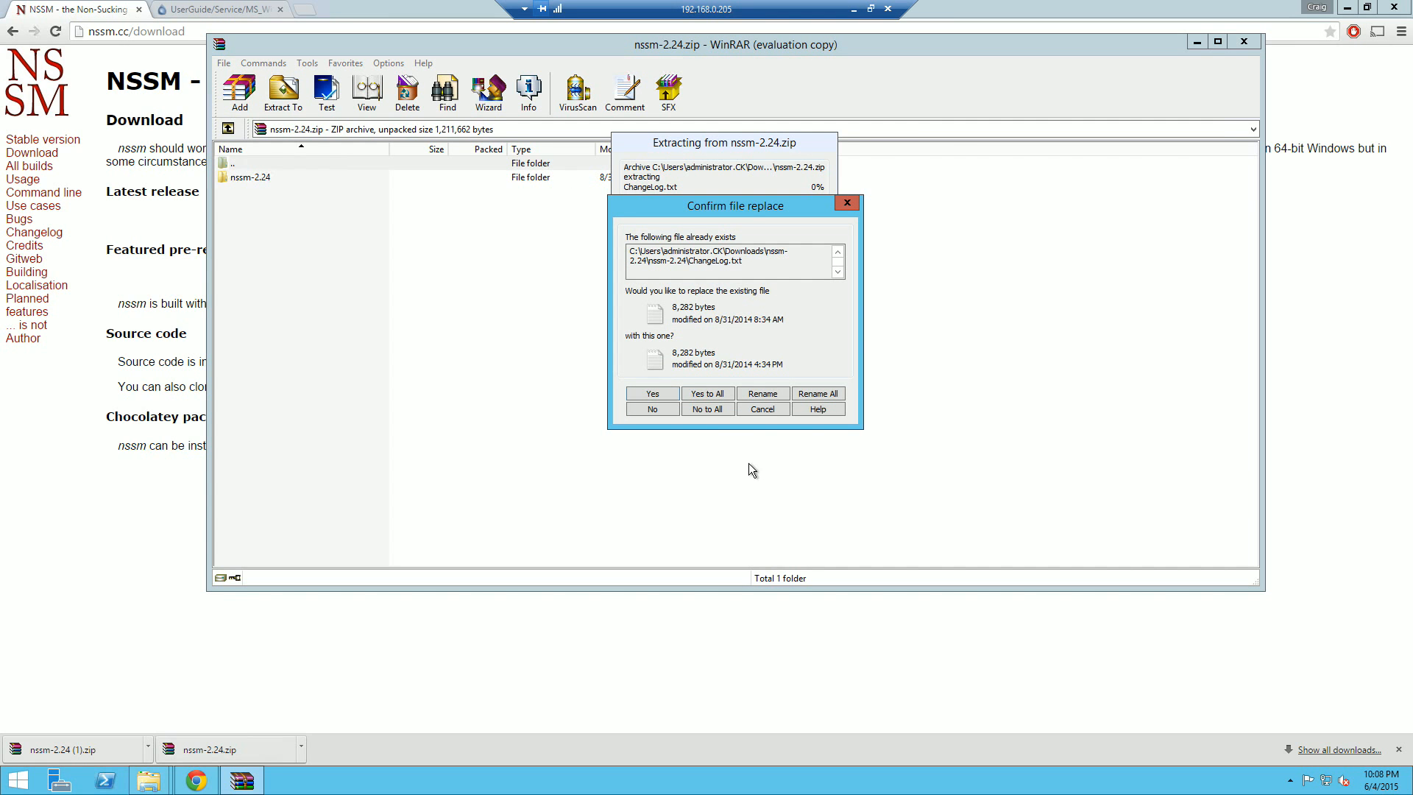
{"action": "left_click", "coordinate": [719, 412]}
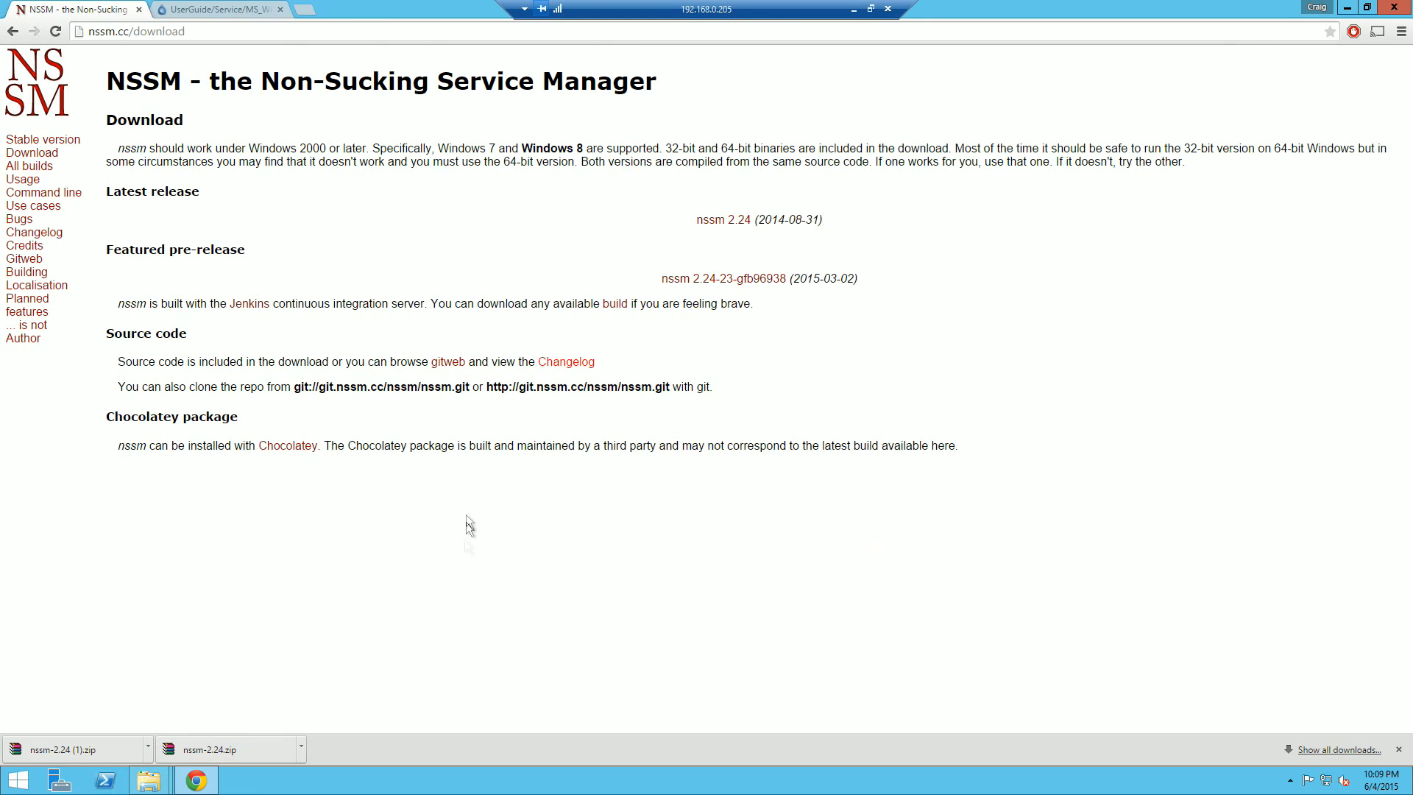
{"action": "left_click", "coordinate": [1398, 749]}
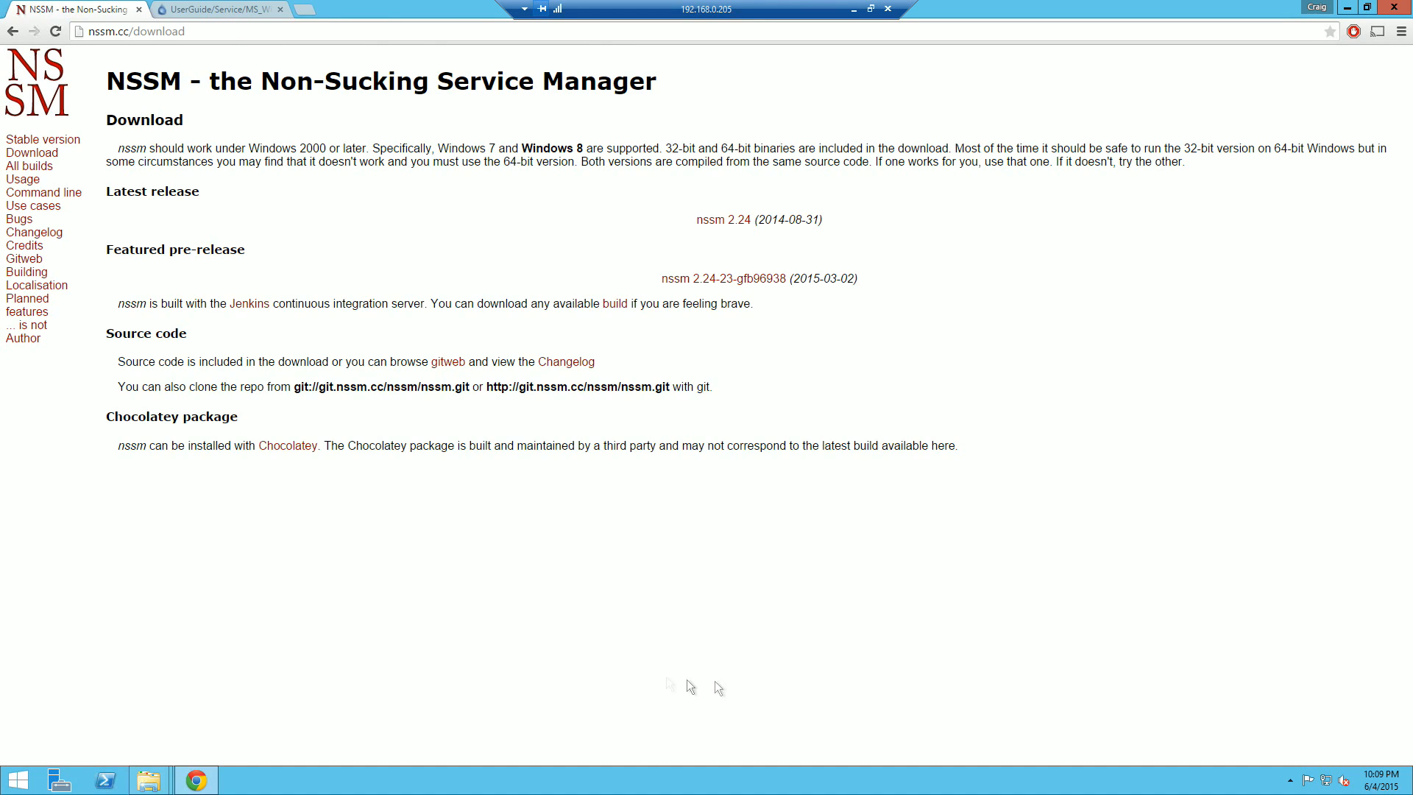
Start a Command Prompt with administrator rights on the server
{"action": "left_click", "coordinate": [37, 782]}
{"action": "right_click", "coordinate": [346, 205]}
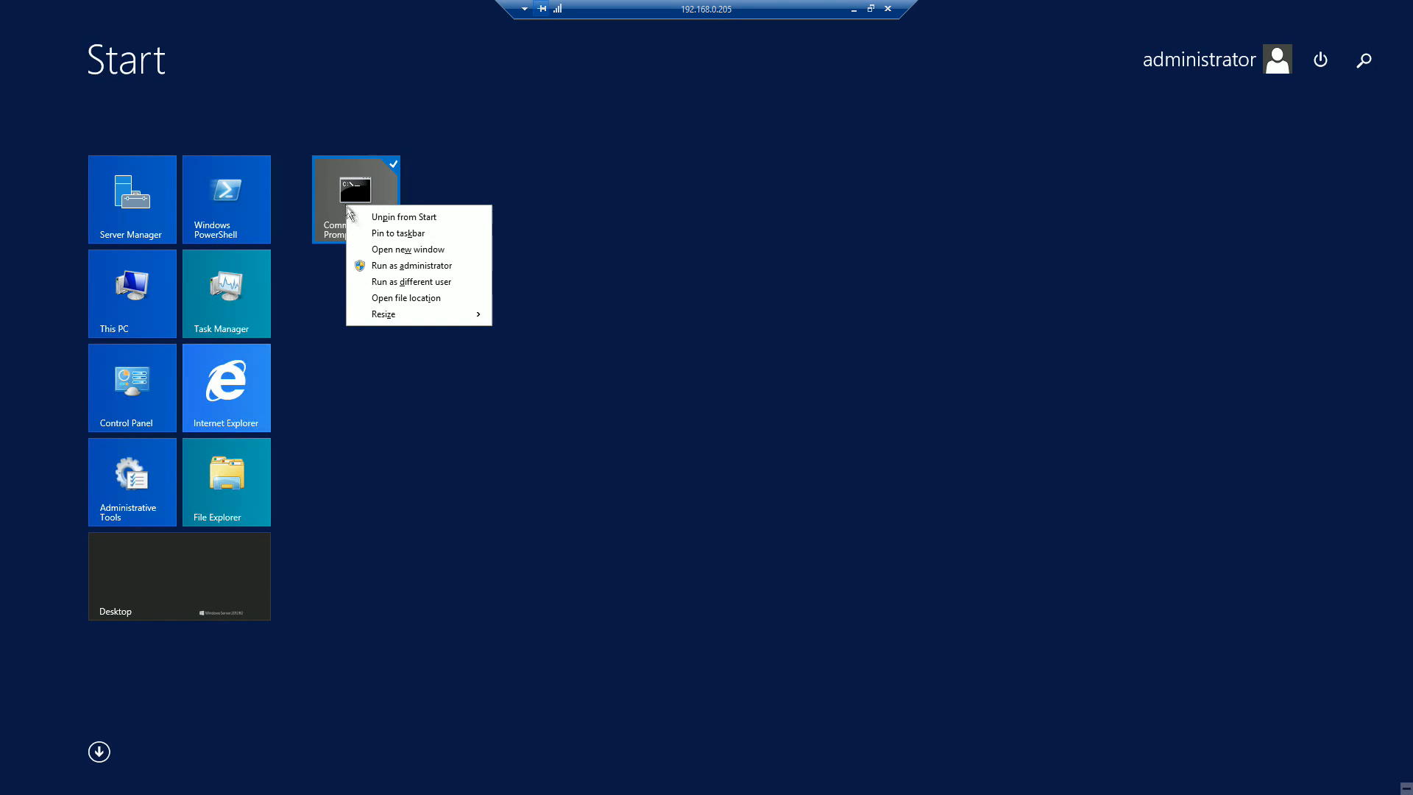
{"action": "left_click", "coordinate": [389, 268]}
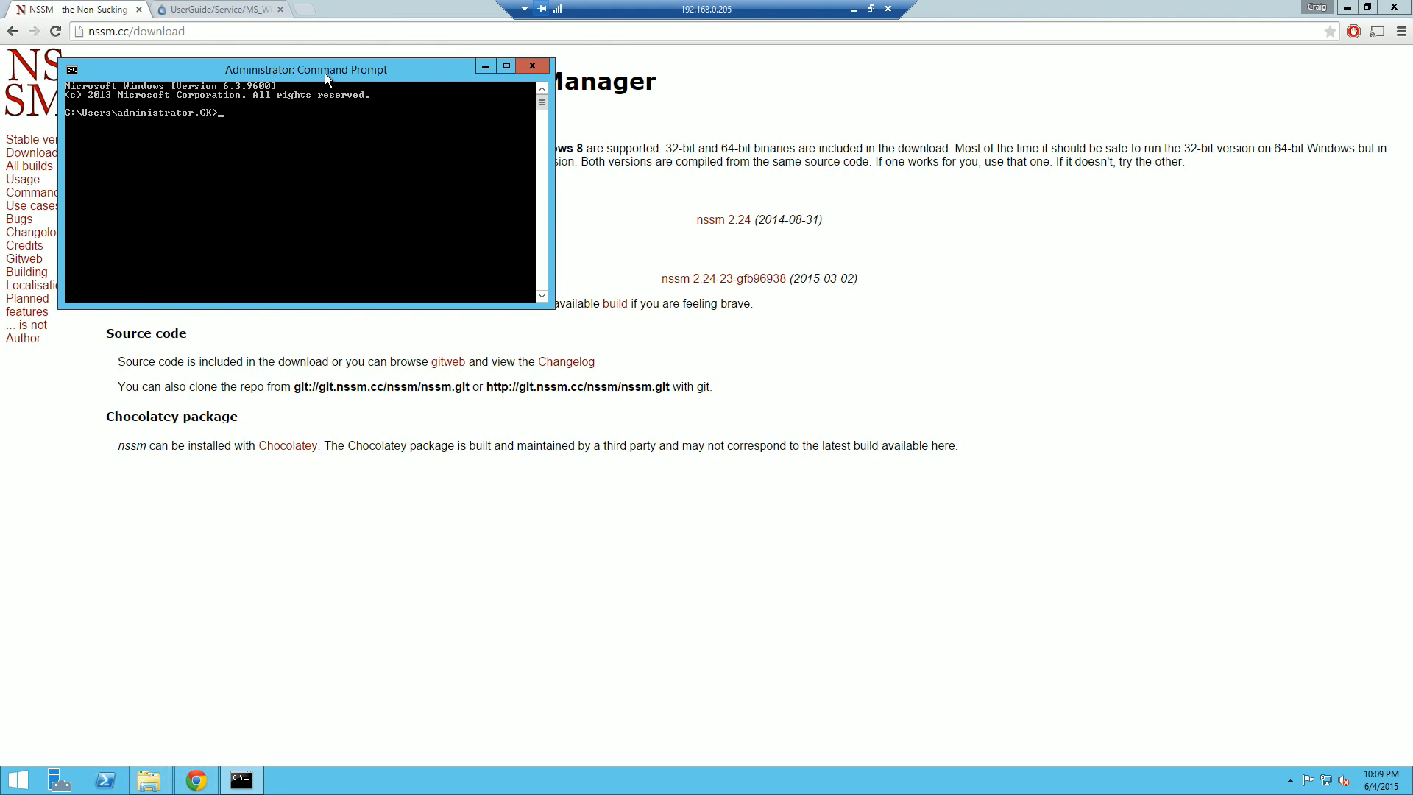
Change the Command Prompt's working directory to the extracted nssm-2.24 win64 folder, using the path copied from its folder window
{"action": "left_click", "coordinate": [150, 780]}
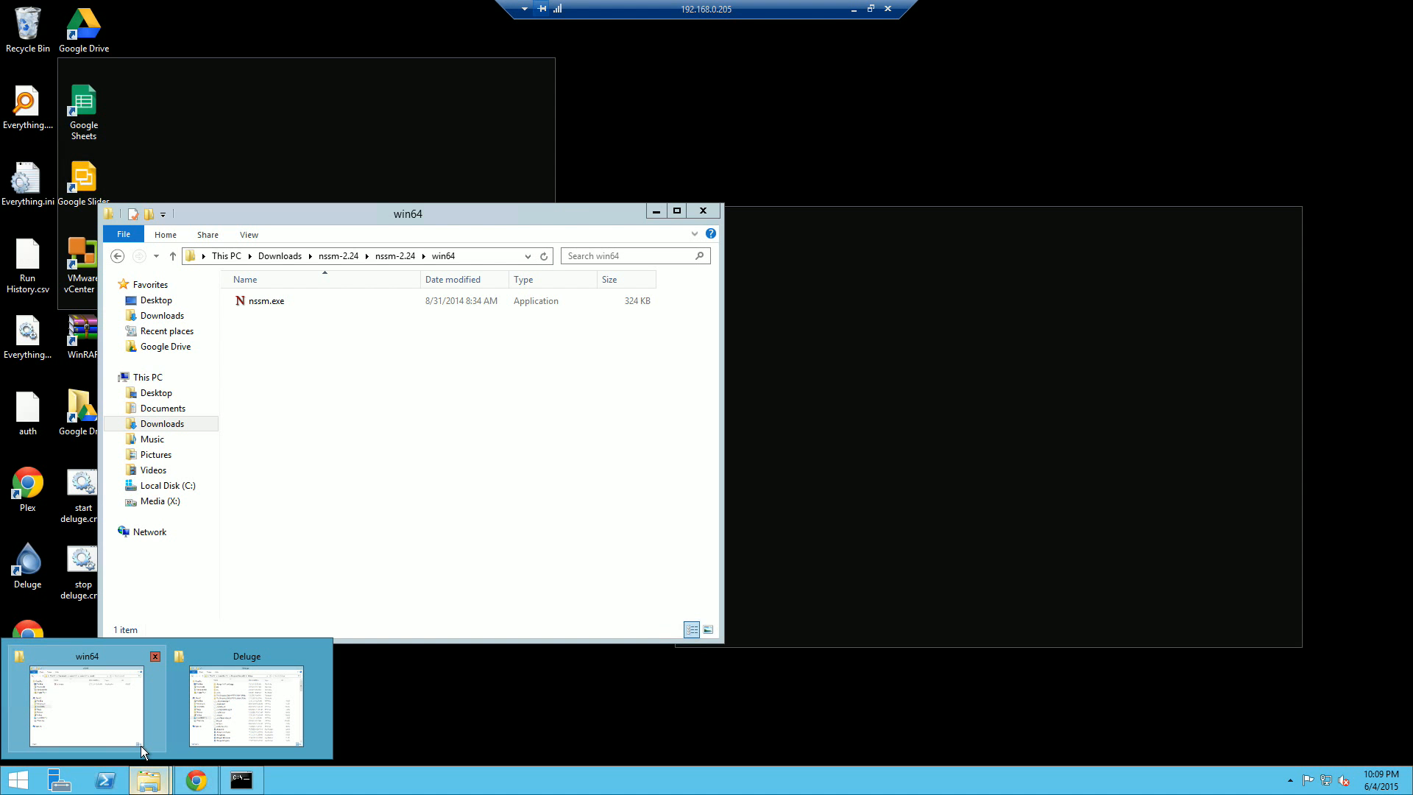
{"action": "left_click", "coordinate": [140, 745]}
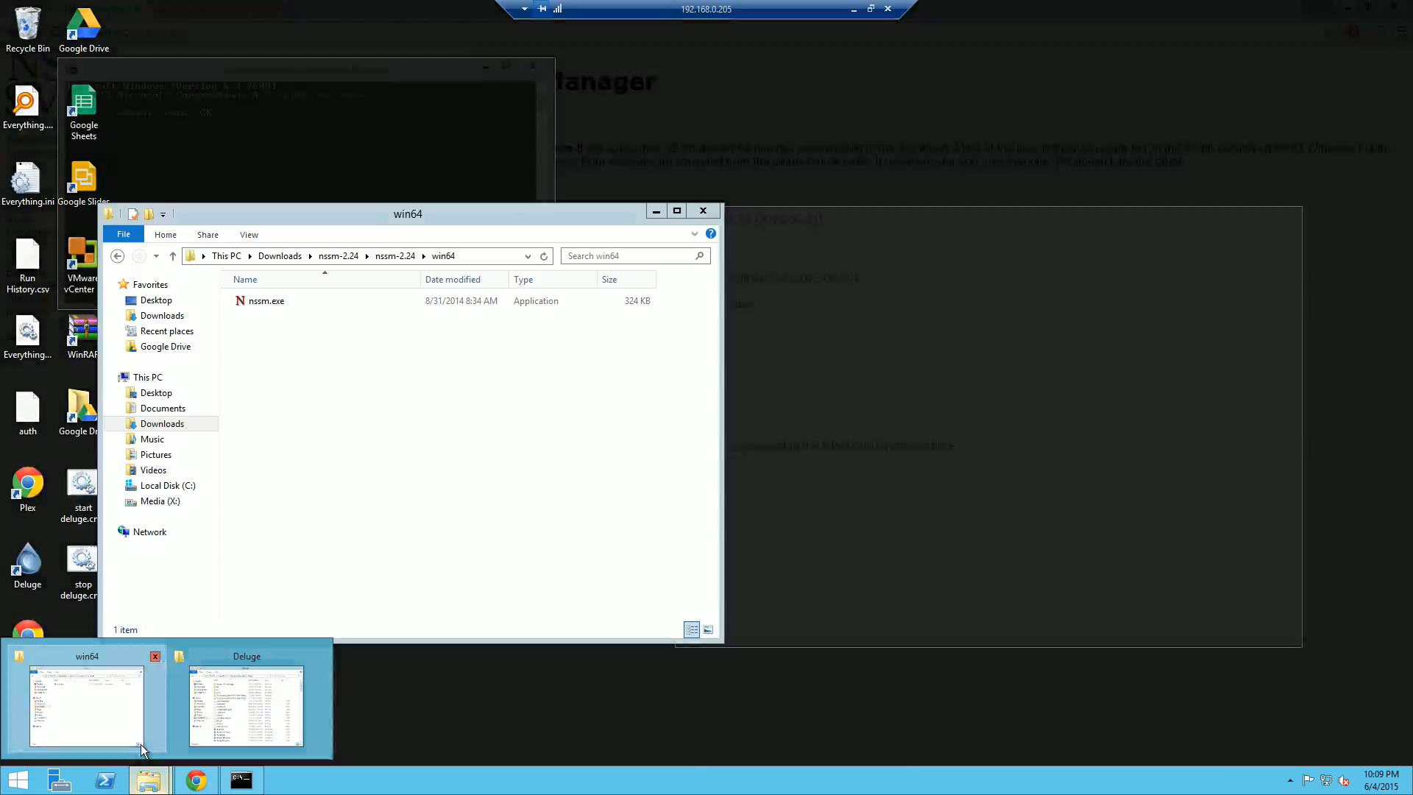
{"action": "left_click", "coordinate": [485, 255]}
{"action": "key", "text": "ctrl+c"}
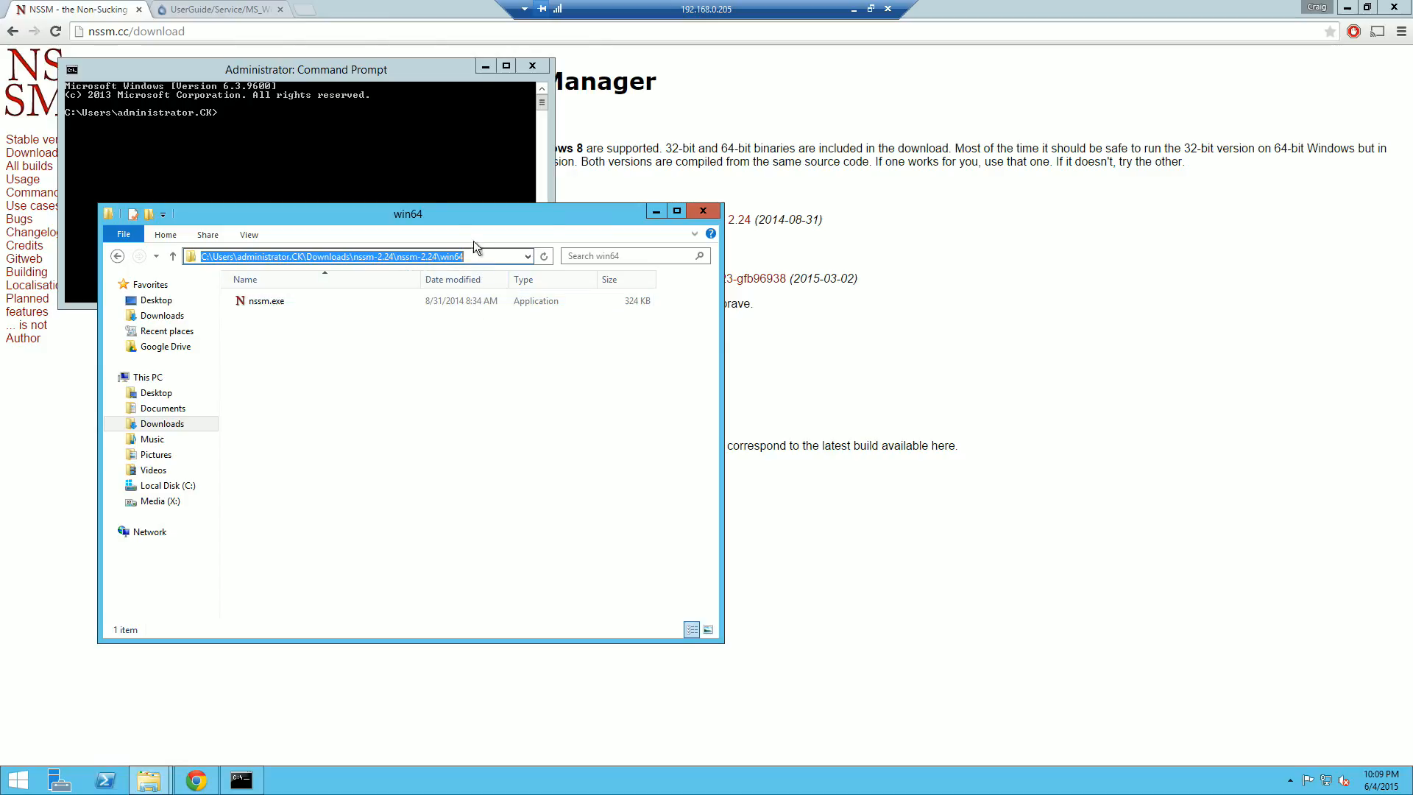
{"action": "left_click", "coordinate": [334, 140]}
{"action": "type", "text": "cd"}
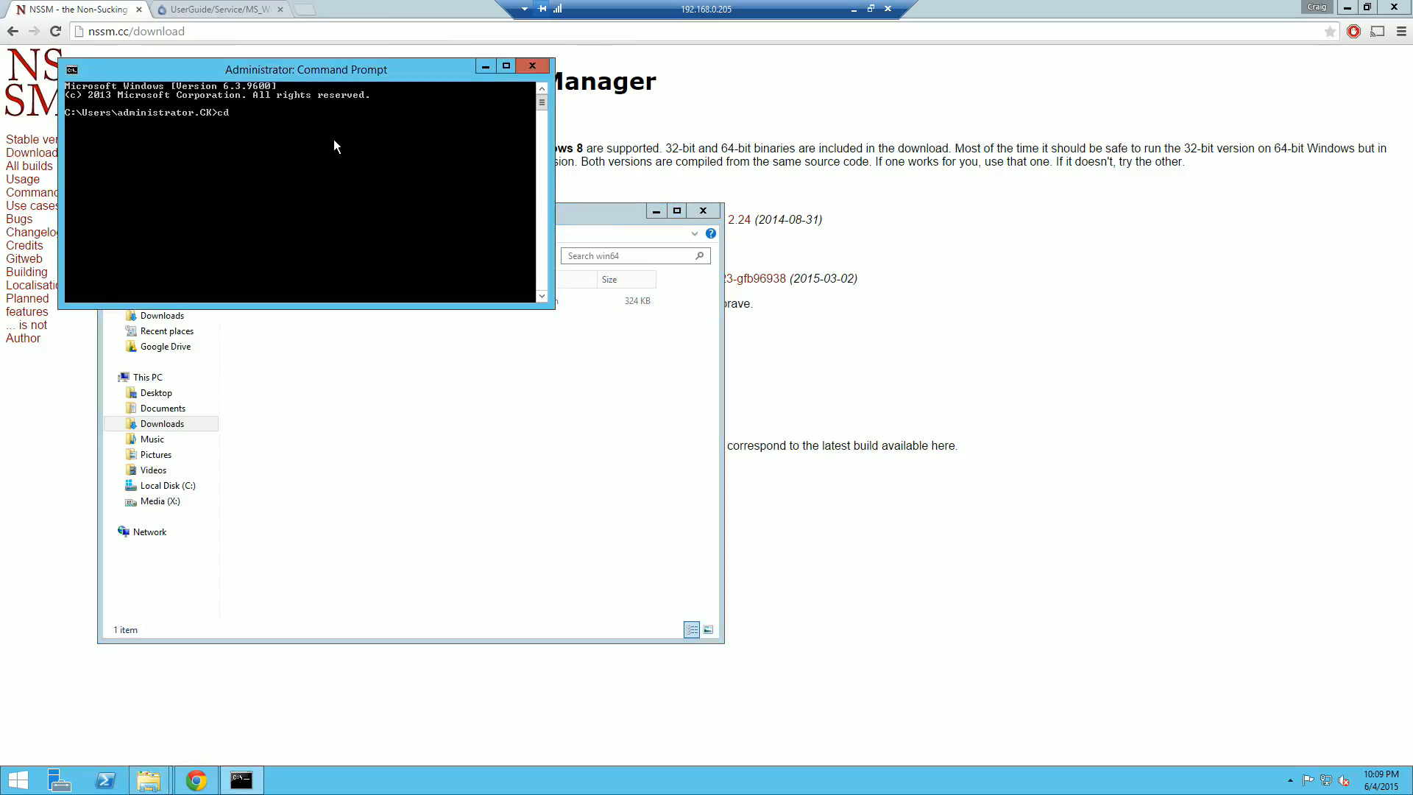
{"action": "right_click", "coordinate": [333, 139]}
{"action": "left_click", "coordinate": [346, 175]}
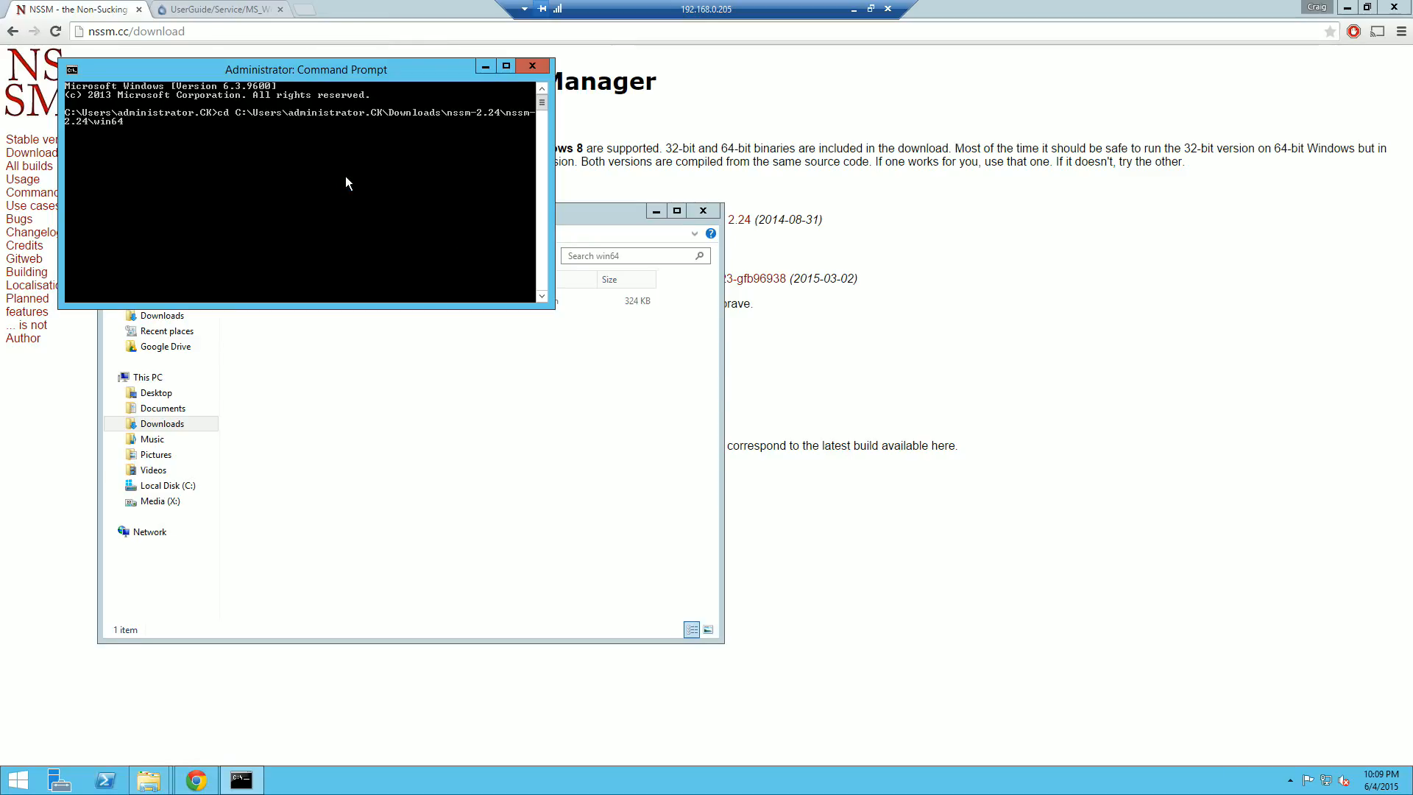
{"action": "key", "text": "Return"}
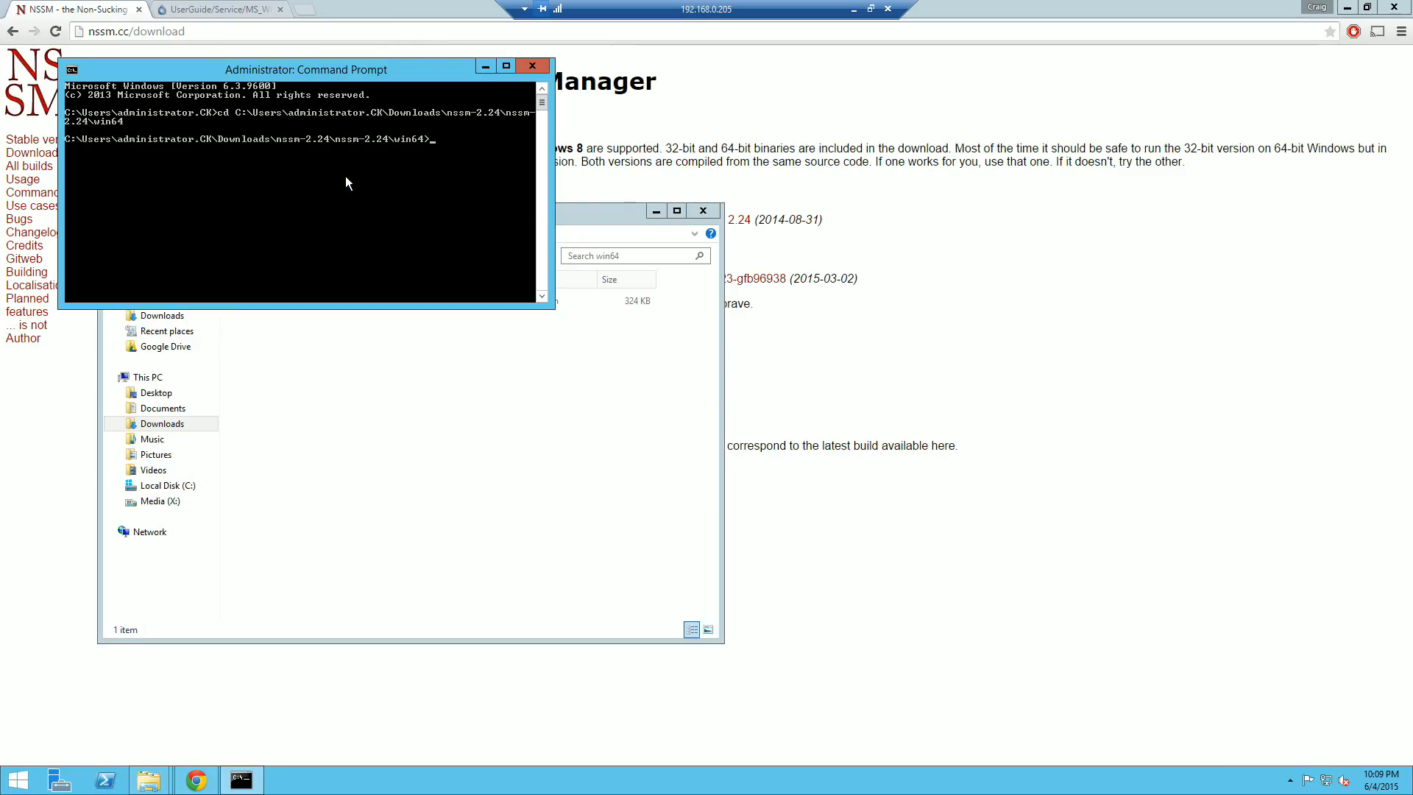
Bring up Deluge's Windows service guide and place the Command Prompt so the NSSM instructions stay readable
{"action": "left_click", "coordinate": [656, 212]}
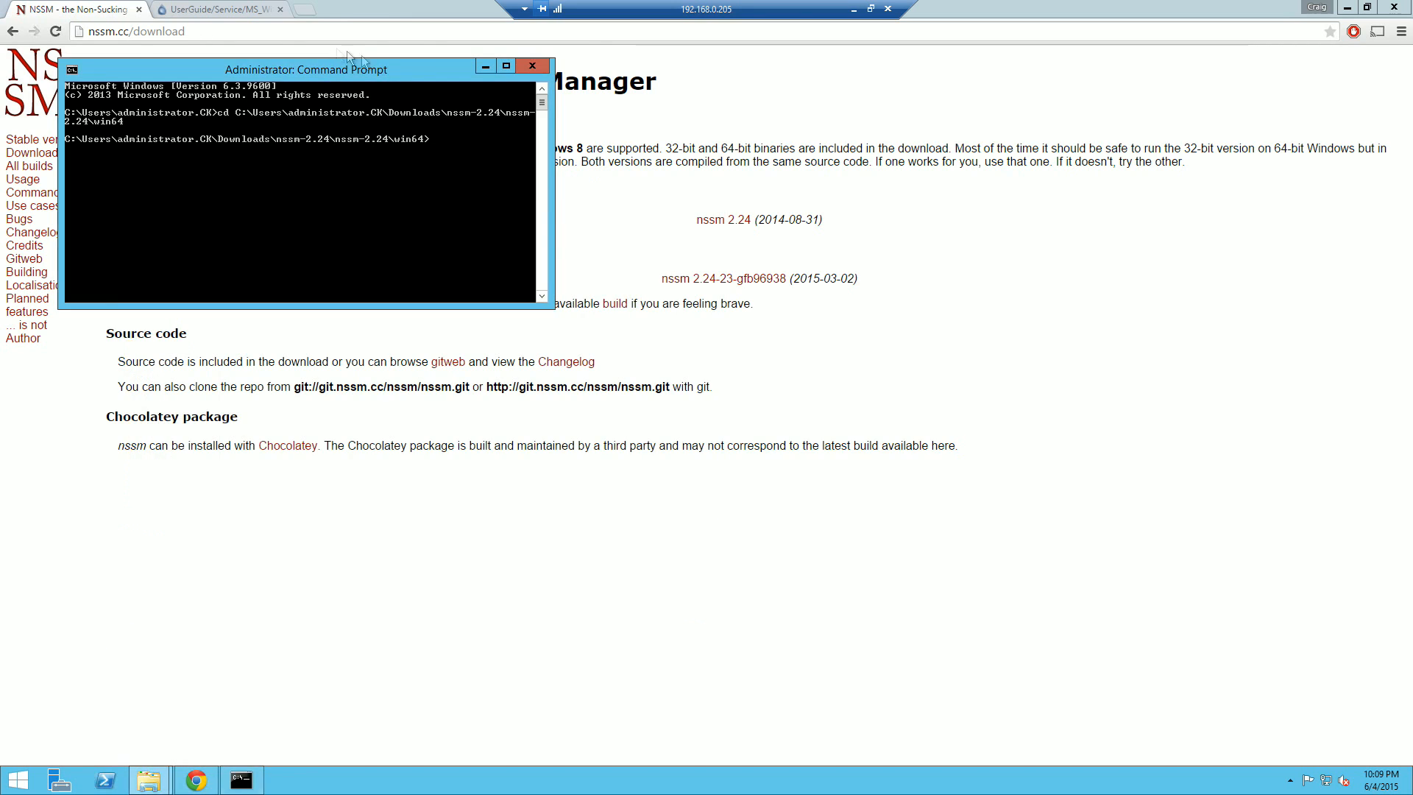
{"action": "left_click", "coordinate": [234, 10]}
{"action": "left_click", "coordinate": [238, 779]}
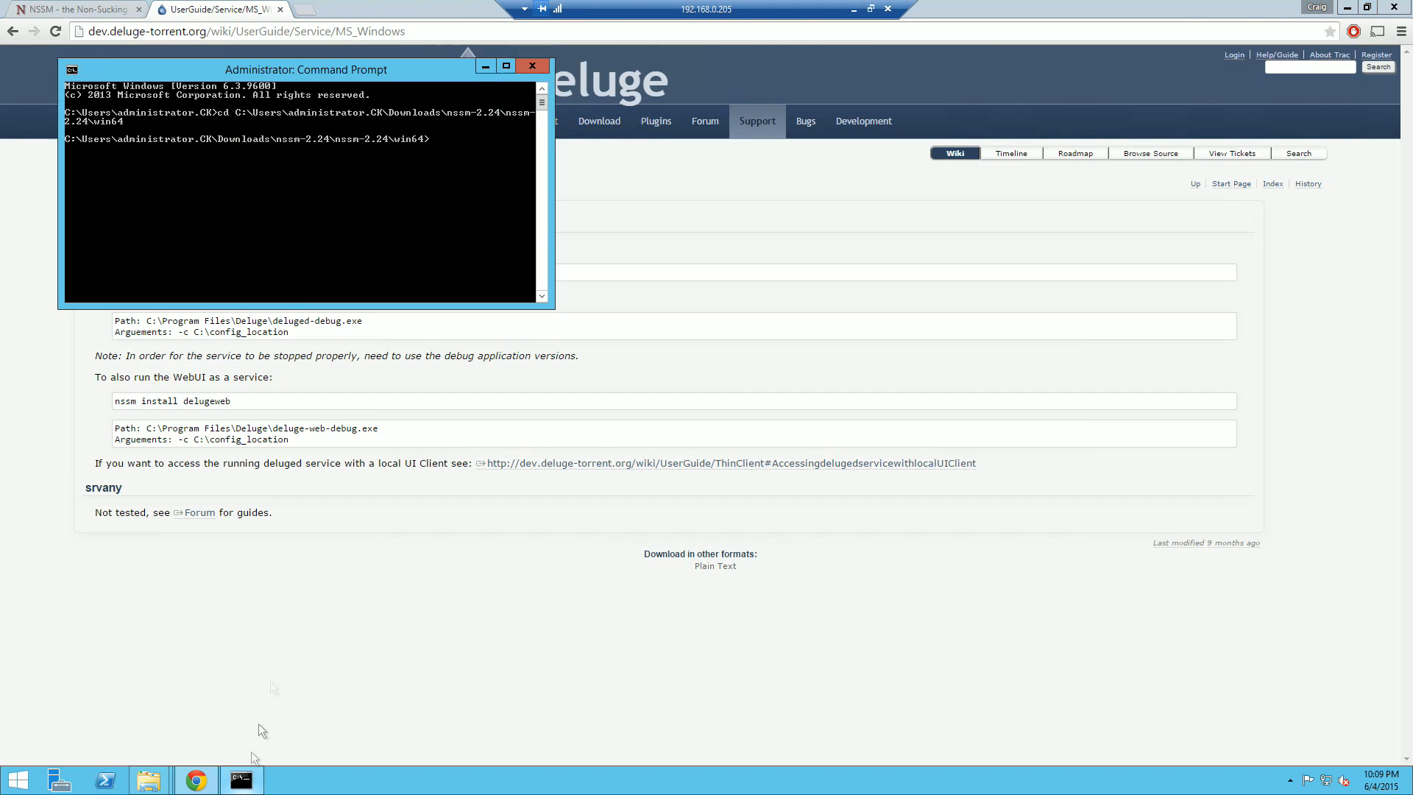
{"action": "left_click_drag", "start_coordinate": [227, 71], "coordinate": [810, 254]}
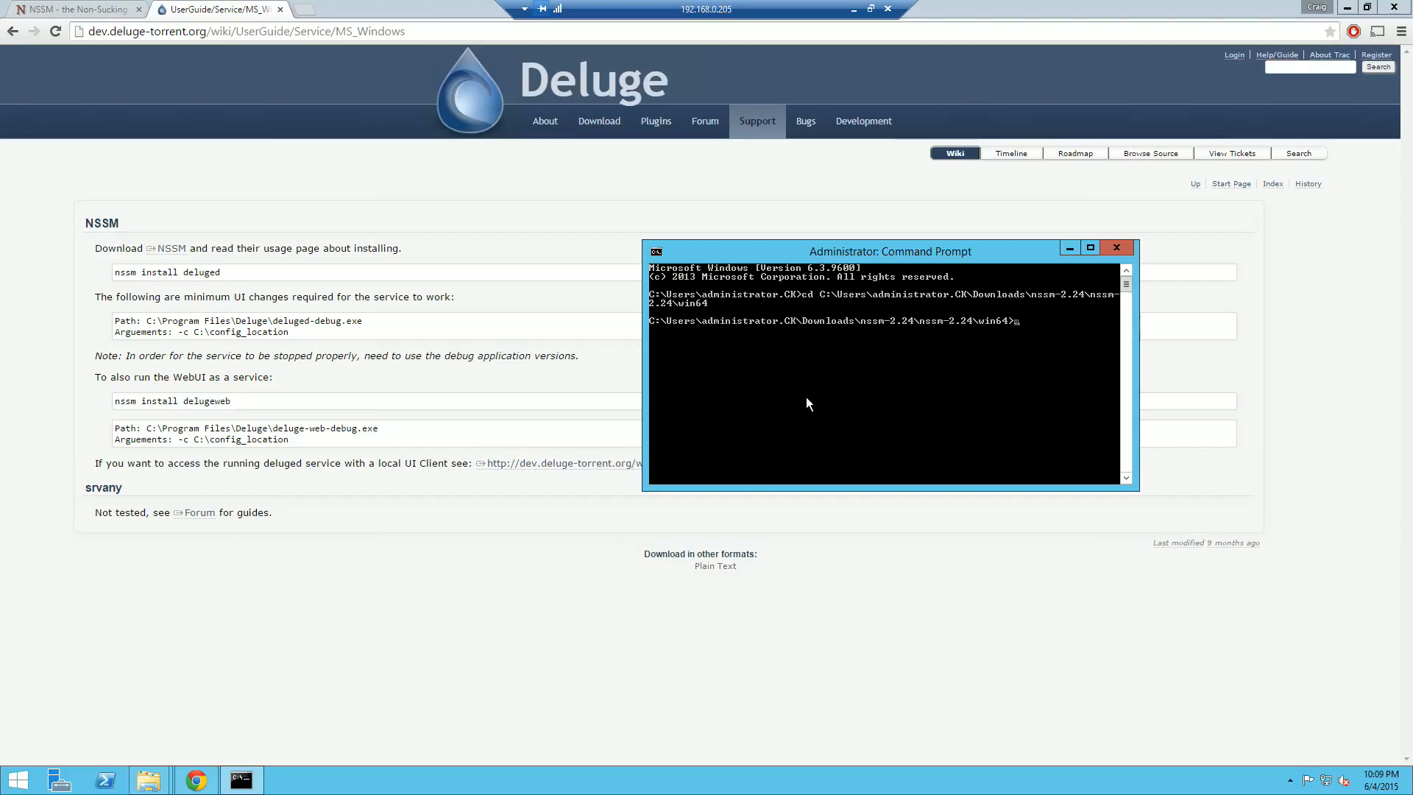
Run "nssm install deluged" and move the service installer clear of the guide's instructions
{"action": "type", "text": "nssm install de"}
{"action": "key", "text": "BackSpace"}
{"action": "key", "text": "BackSpace"}
{"action": "key", "text": "BackSpace"}
{"action": "key", "text": "BackSpace"}
{"action": "key", "text": "BackSpace"}
{"action": "key", "text": "BackSpace"}
{"action": "key", "text": "BackSpace"}
{"action": "key", "text": "BackSpace"}
{"action": "key", "text": "BackSpace"}
{"action": "key", "text": "BackSpace"}
{"action": "type", "text": "nss"}
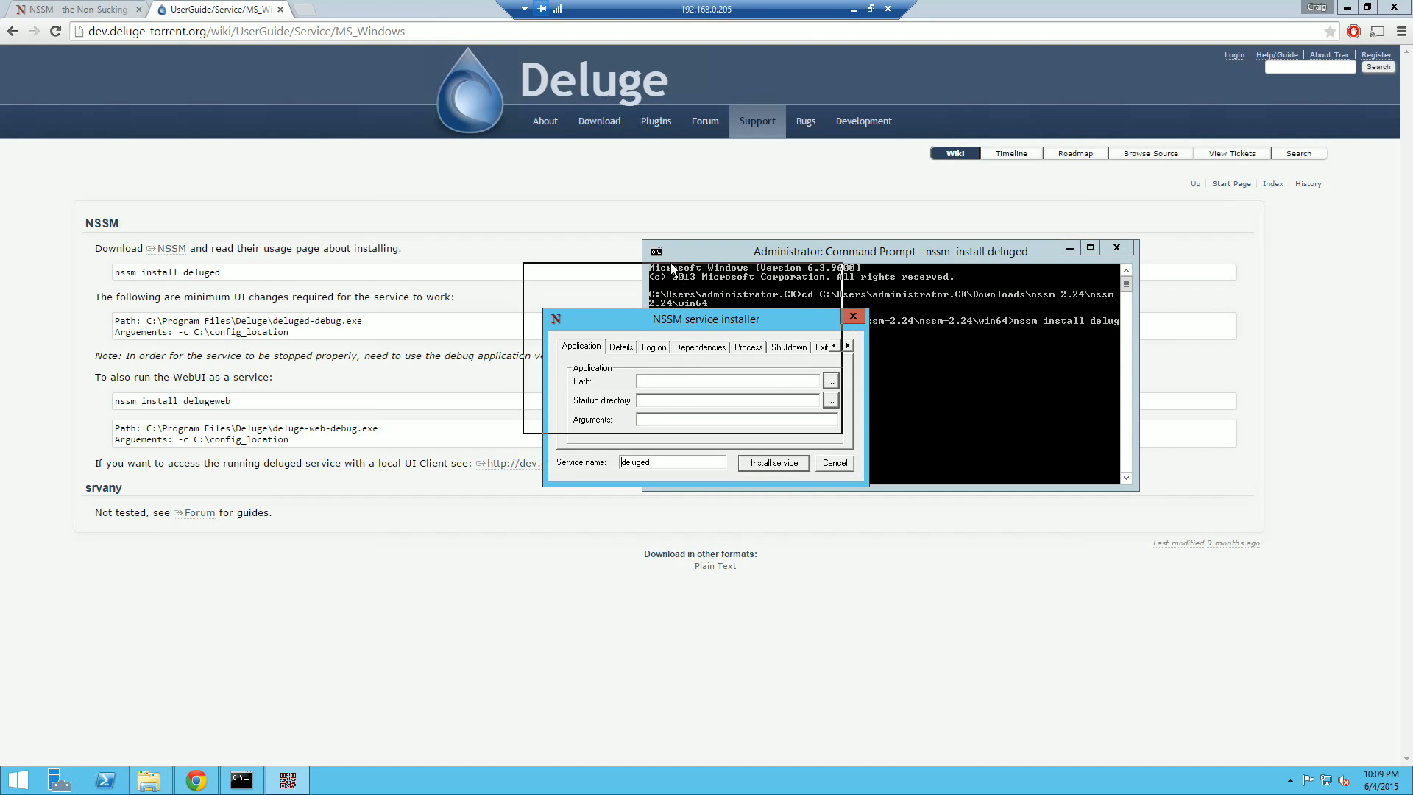
{"action": "left_click_drag", "start_coordinate": [700, 320], "coordinate": [667, 259]}
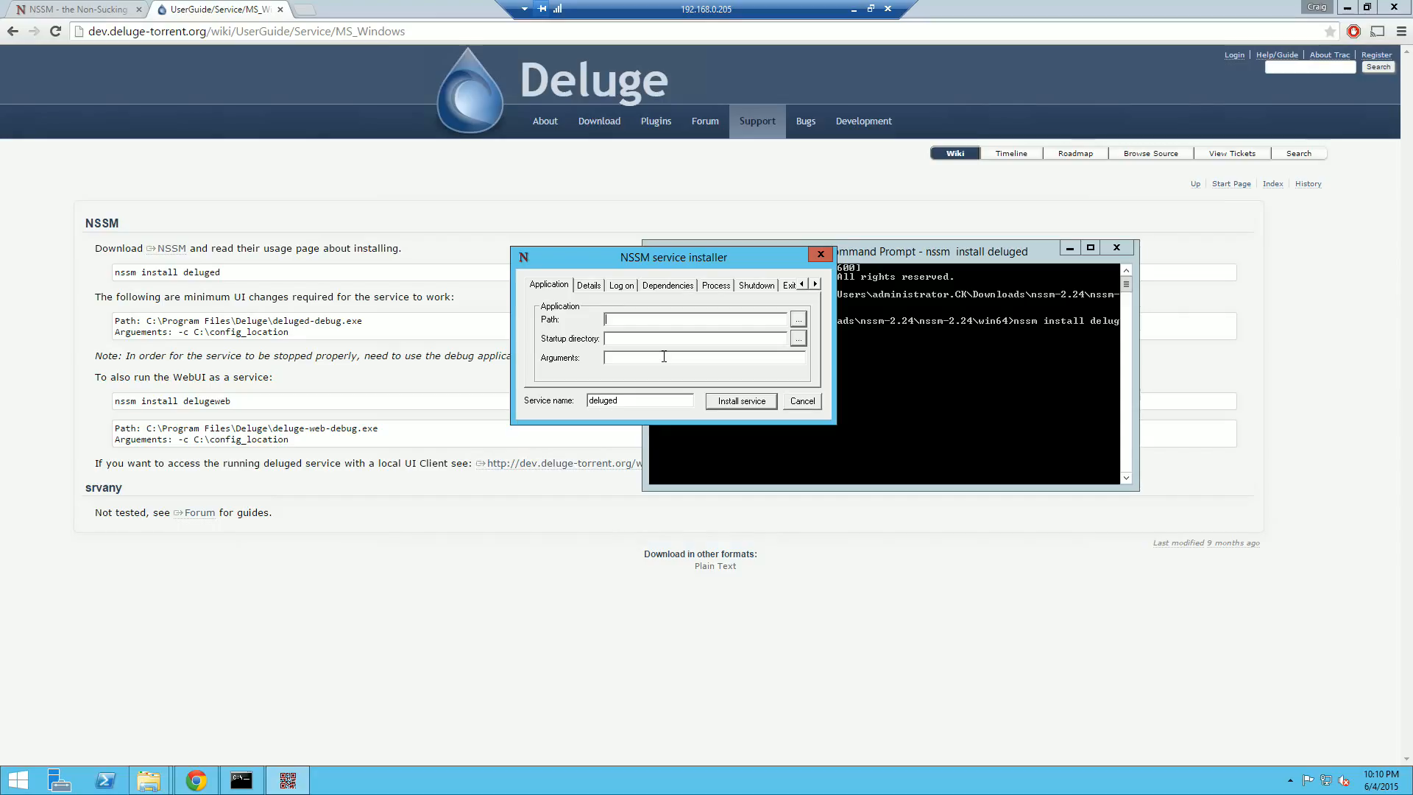
Set the deluged service's application path to C:\Program Files (x86)\Deluge, copied from the Deluge program folder
{"action": "left_click", "coordinate": [364, 321]}
{"action": "left_click_drag", "start_coordinate": [363, 322], "coordinate": [147, 321]}
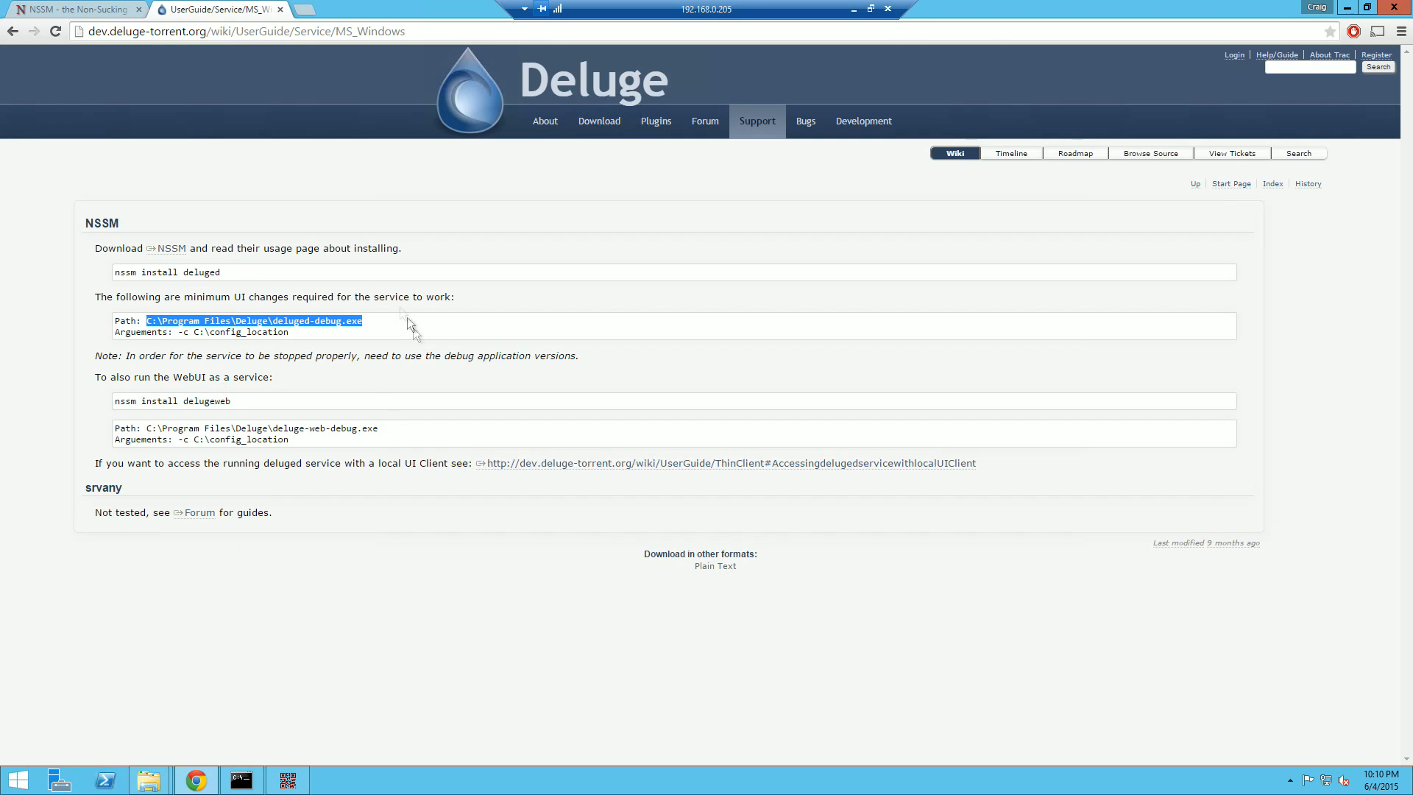
{"action": "left_click", "coordinate": [157, 784]}
{"action": "left_click", "coordinate": [225, 729]}
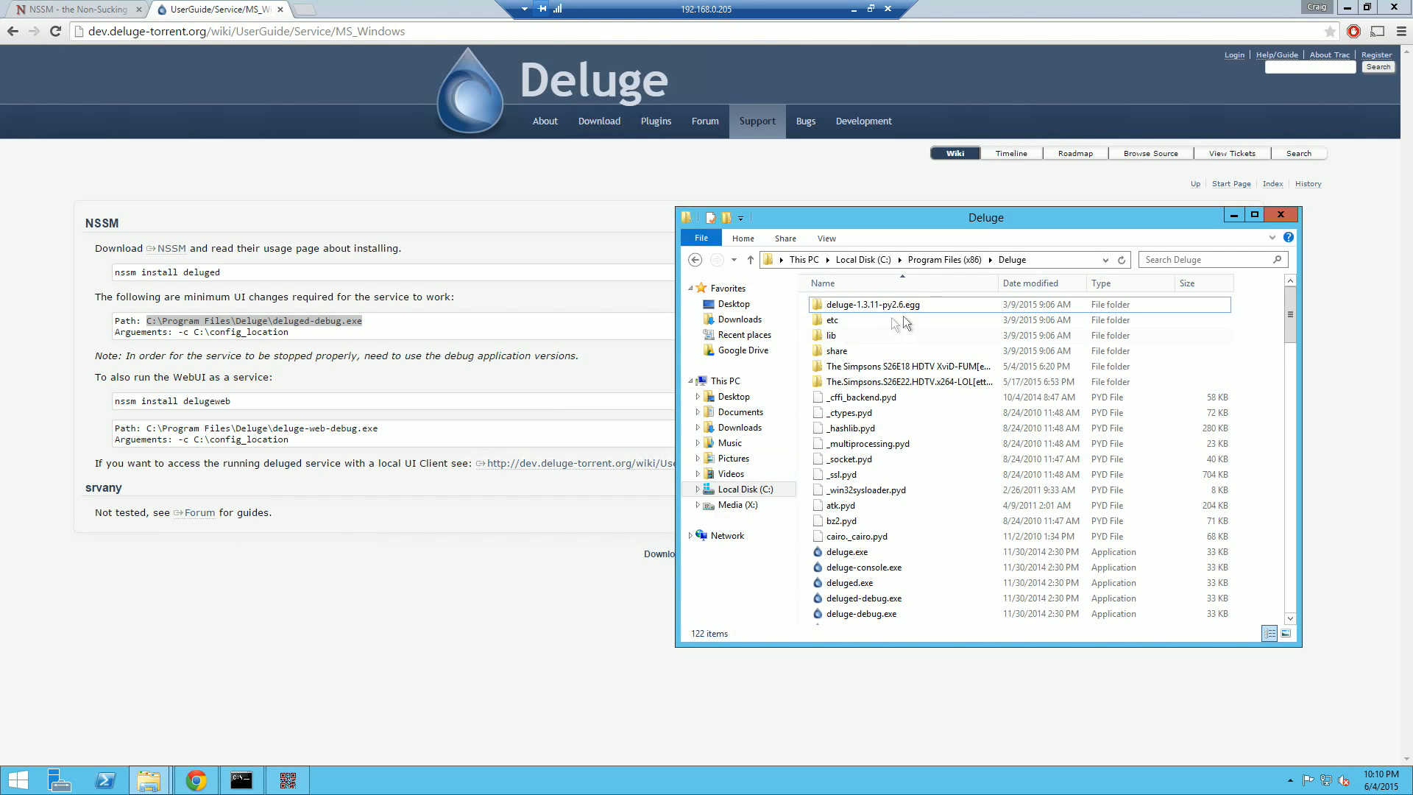
{"action": "left_click", "coordinate": [1042, 258]}
{"action": "key", "text": "ctrl+c"}
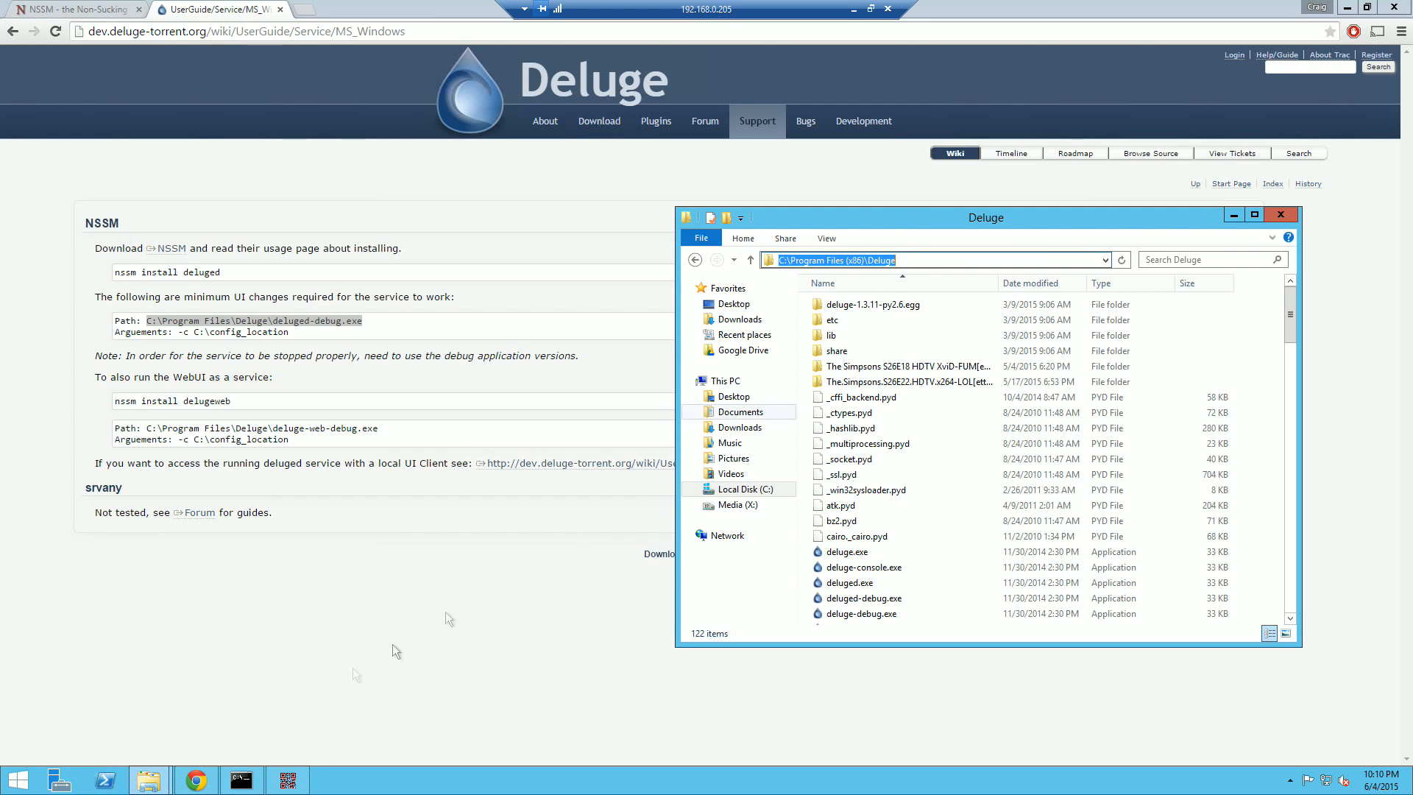
{"action": "left_click", "coordinate": [287, 780]}
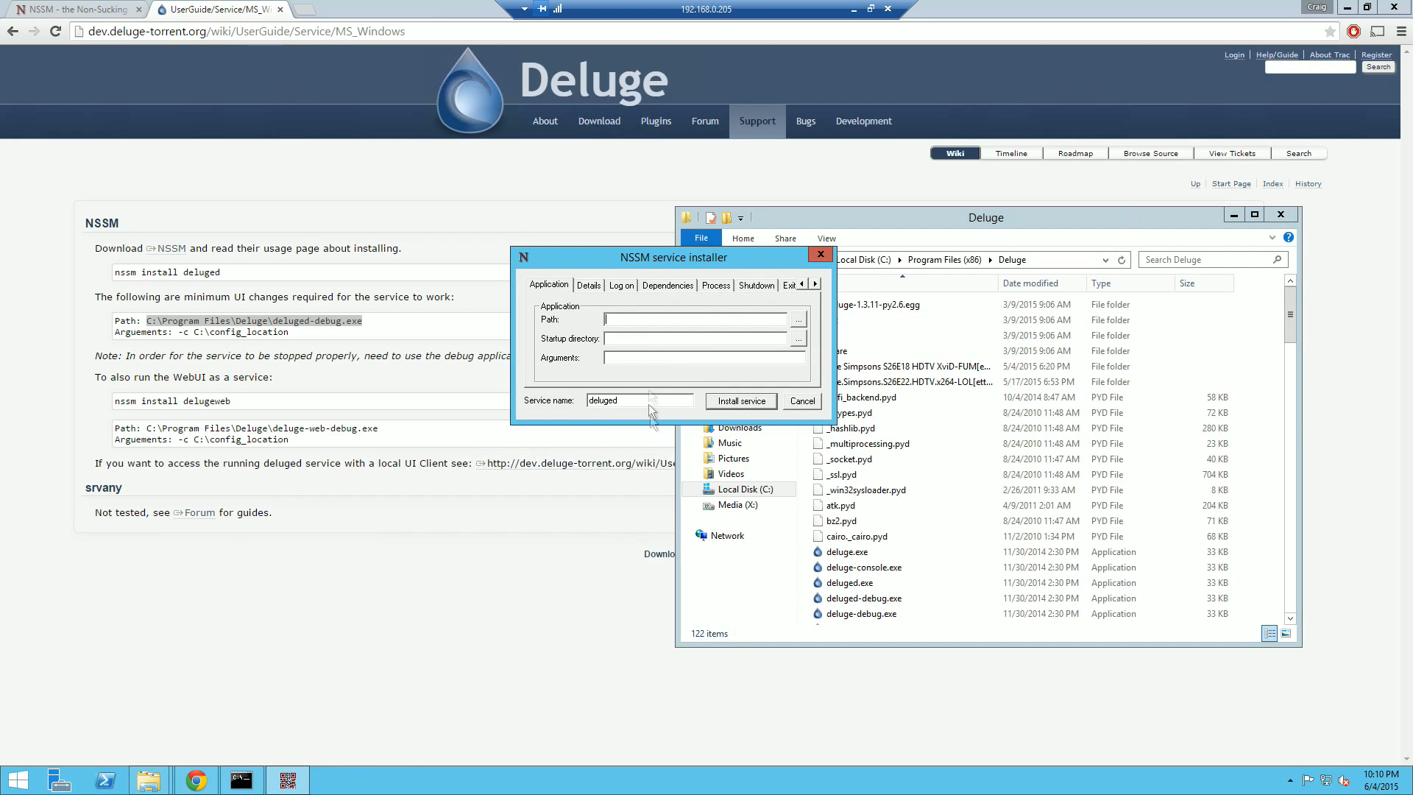
{"action": "key", "text": "ctrl+v"}
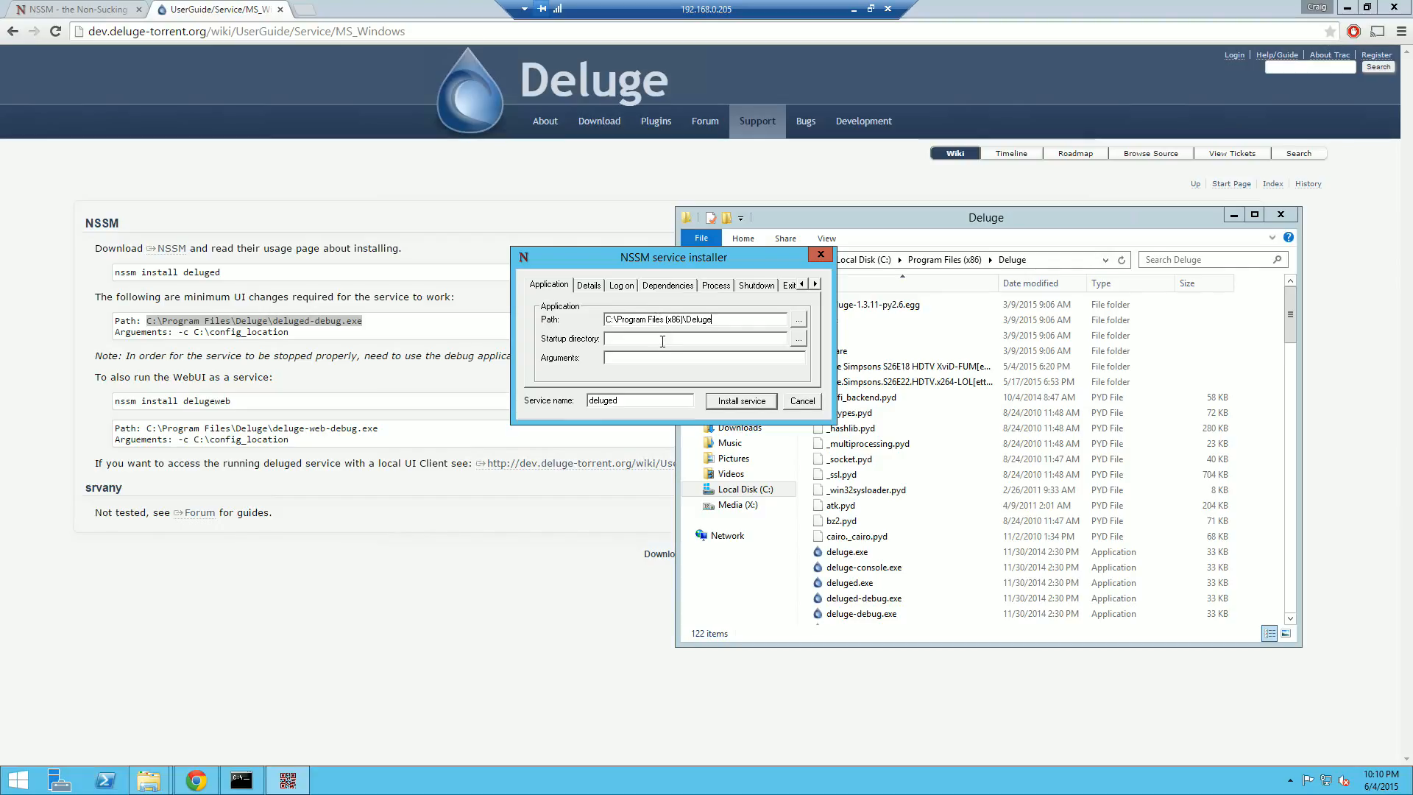
Set the deluged service's arguments to "-c C:\config_location" from the guide and look through the installer's other settings pages
{"action": "left_click_drag", "start_coordinate": [327, 345], "coordinate": [178, 335]}
{"action": "key", "text": "ctrl+c"}
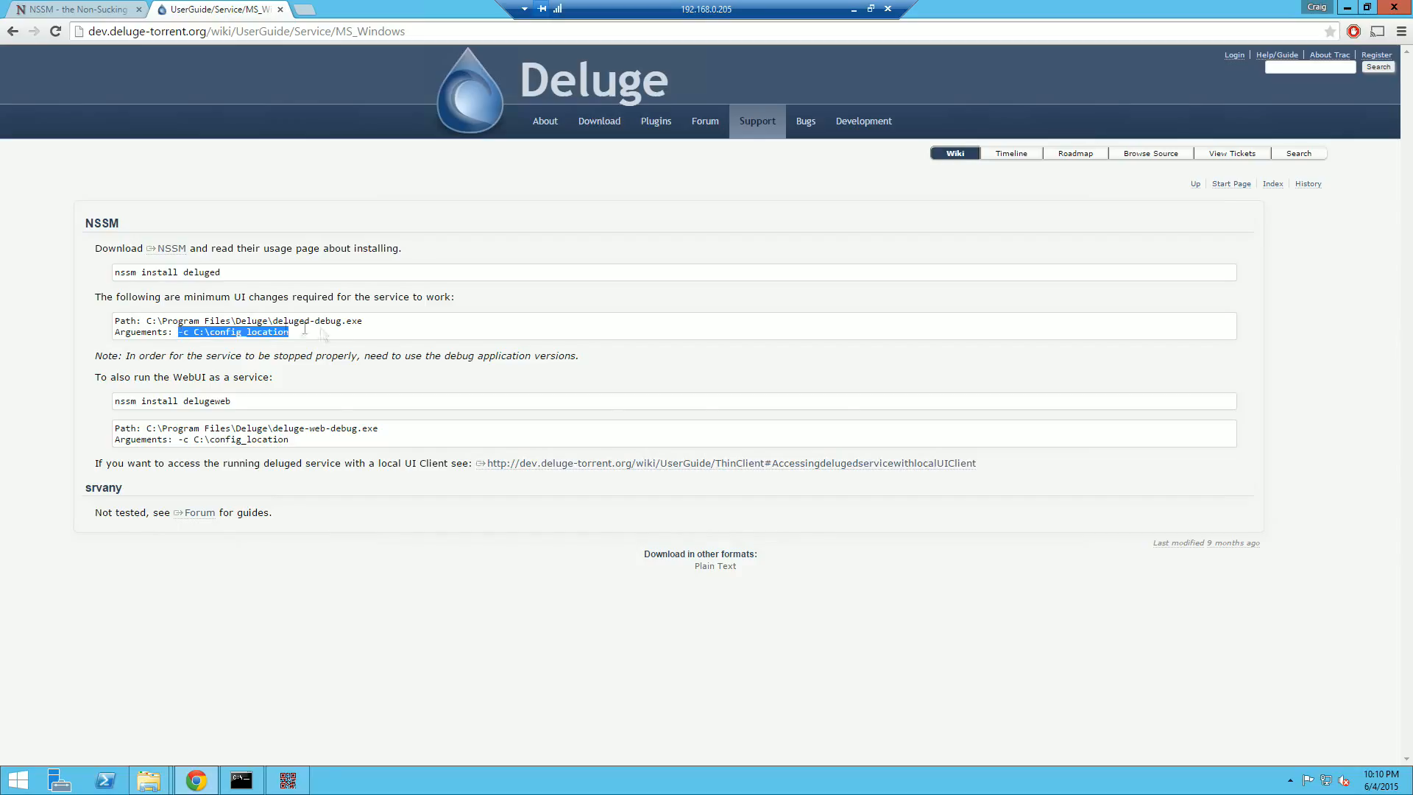
{"action": "left_click", "coordinate": [298, 773]}
{"action": "key", "text": "ctrl+v"}
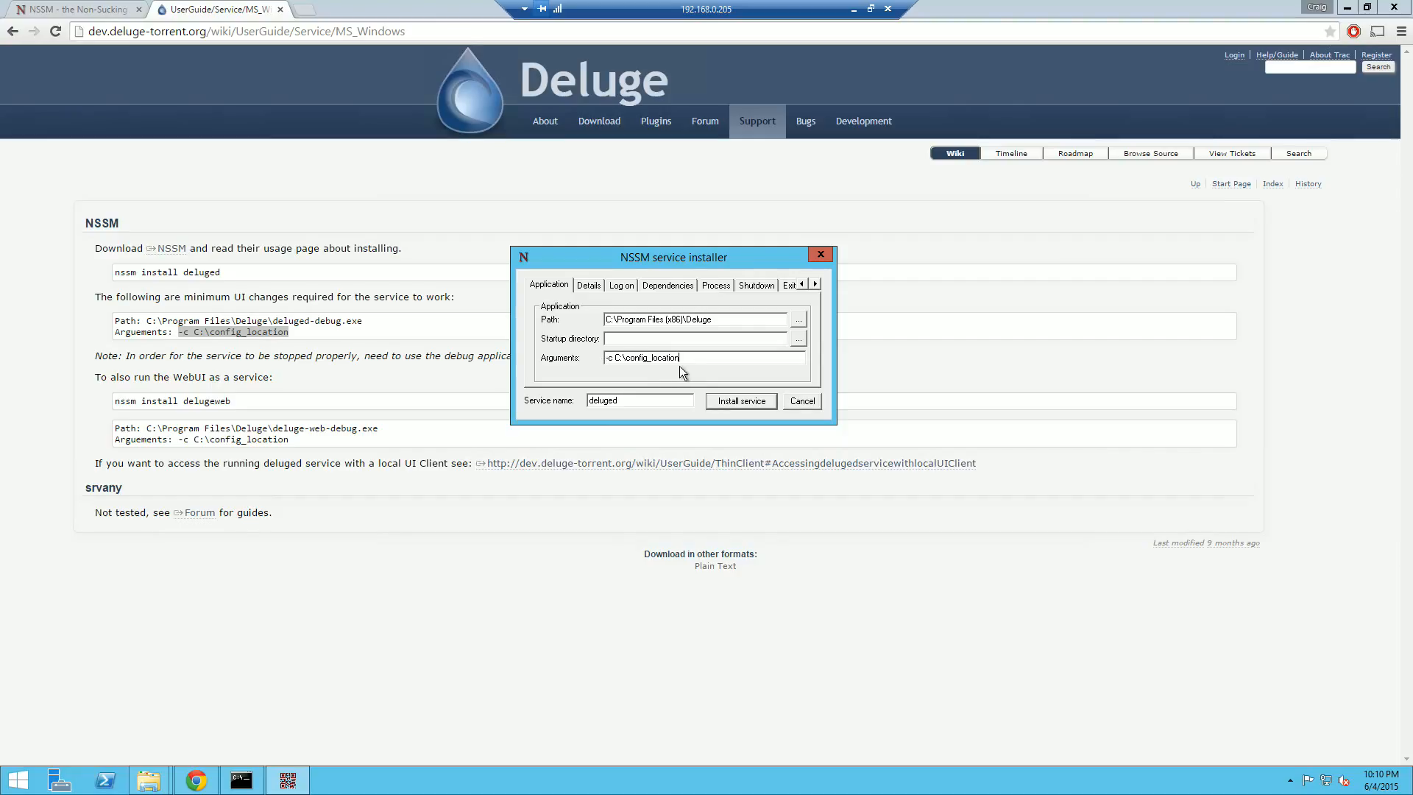
{"action": "left_click", "coordinate": [817, 283]}
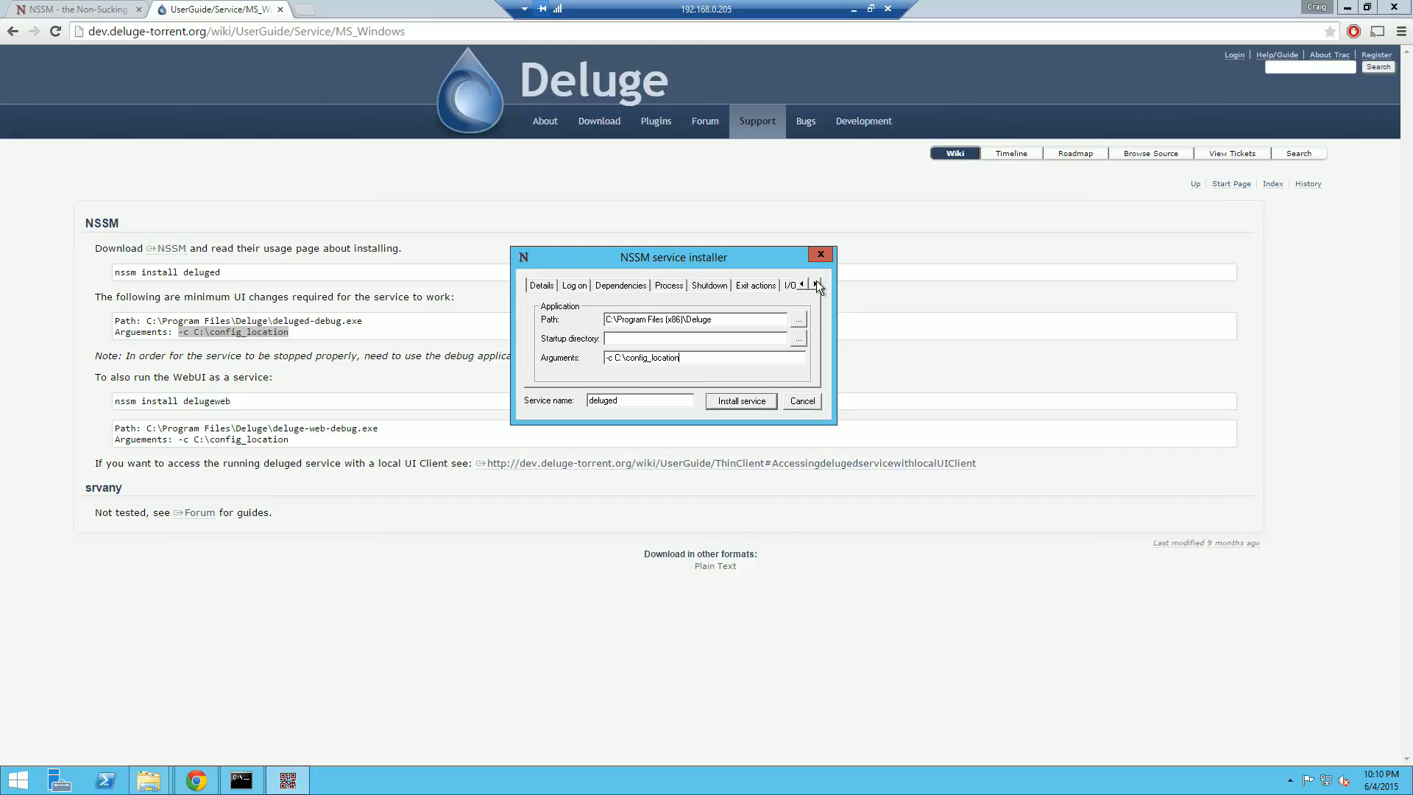
{"action": "left_click", "coordinate": [817, 283]}
{"action": "left_click", "coordinate": [817, 283]}
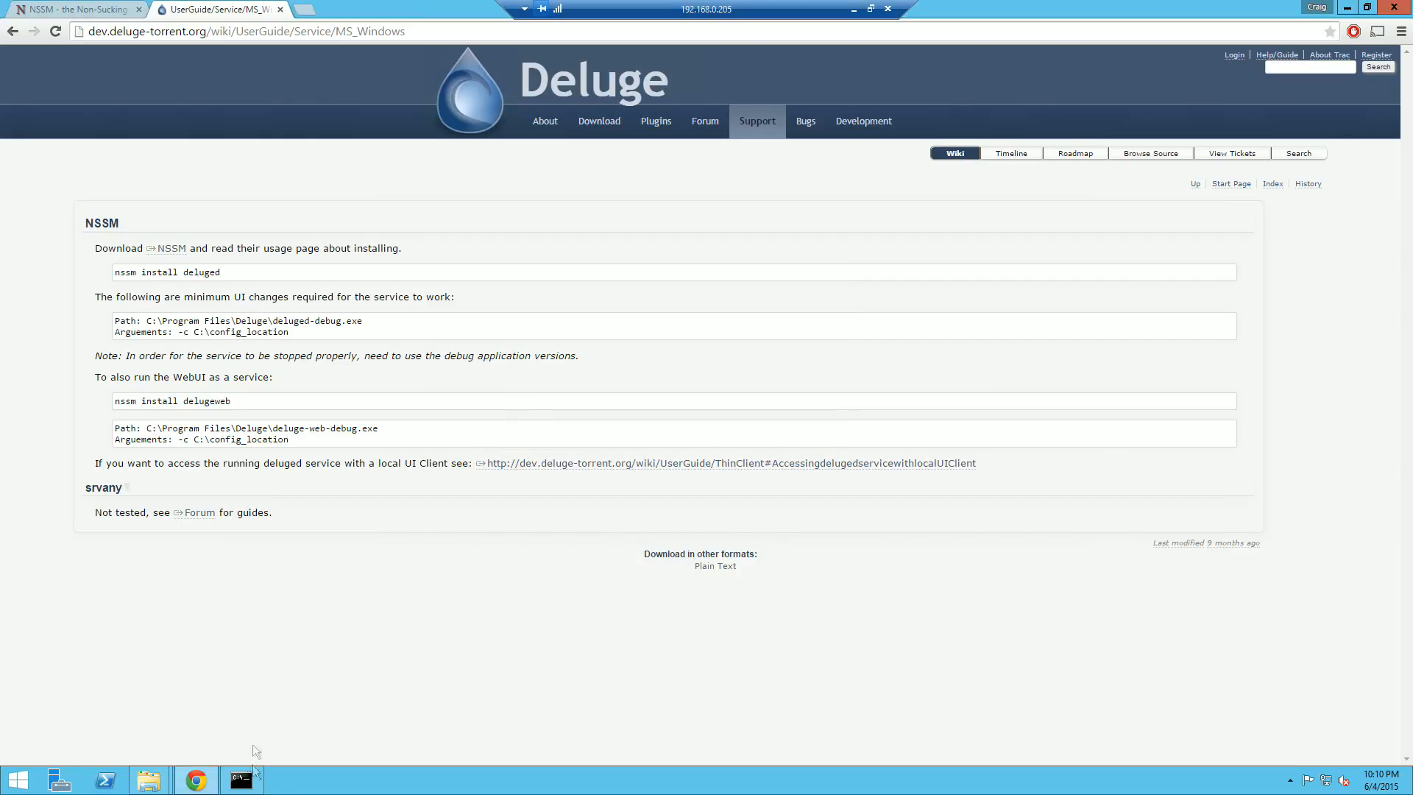
Run "nssm install delugeweb" in the Command Prompt and cancel its service installer
{"action": "left_click", "coordinate": [246, 779]}
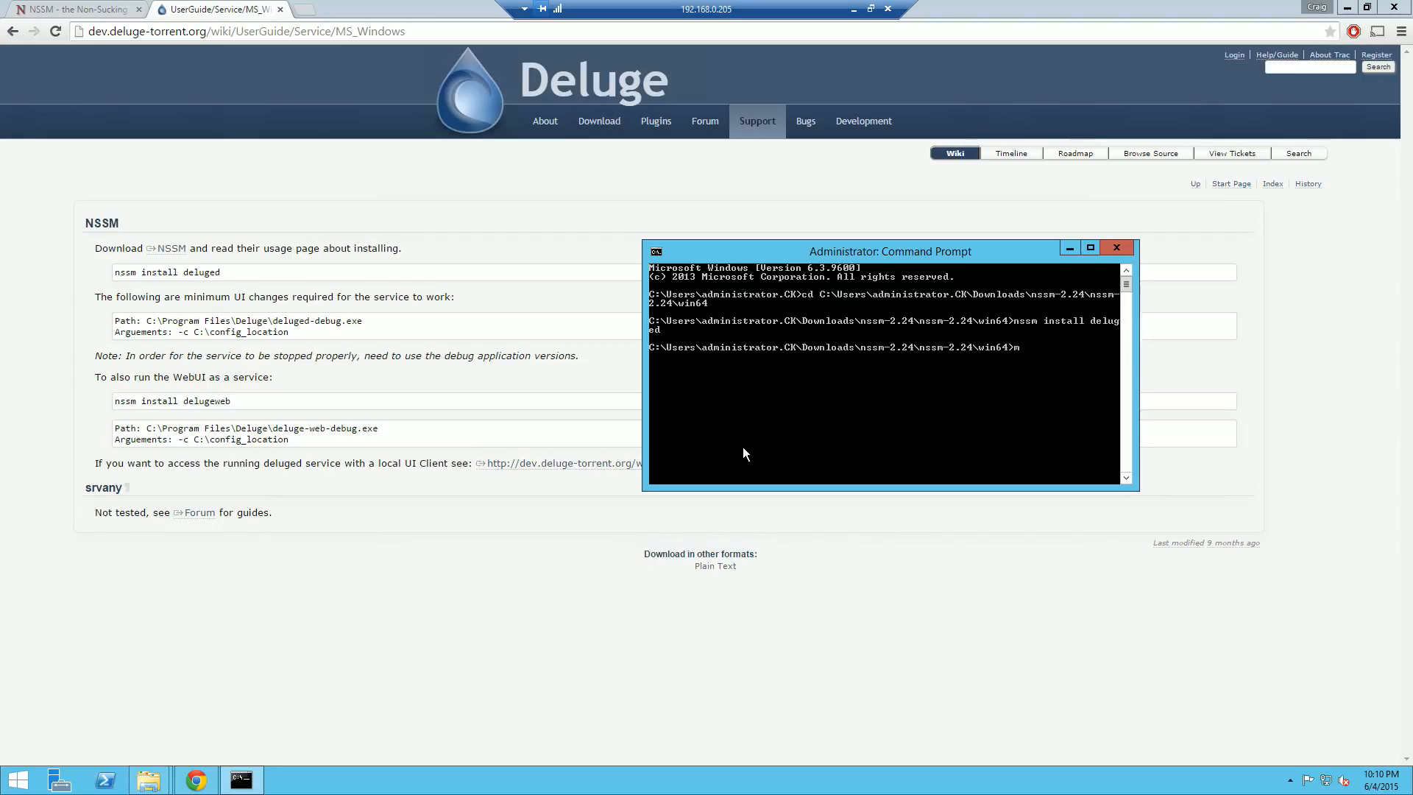
{"action": "type", "text": "nssm install delugeweb"}
{"action": "key", "text": "Return"}
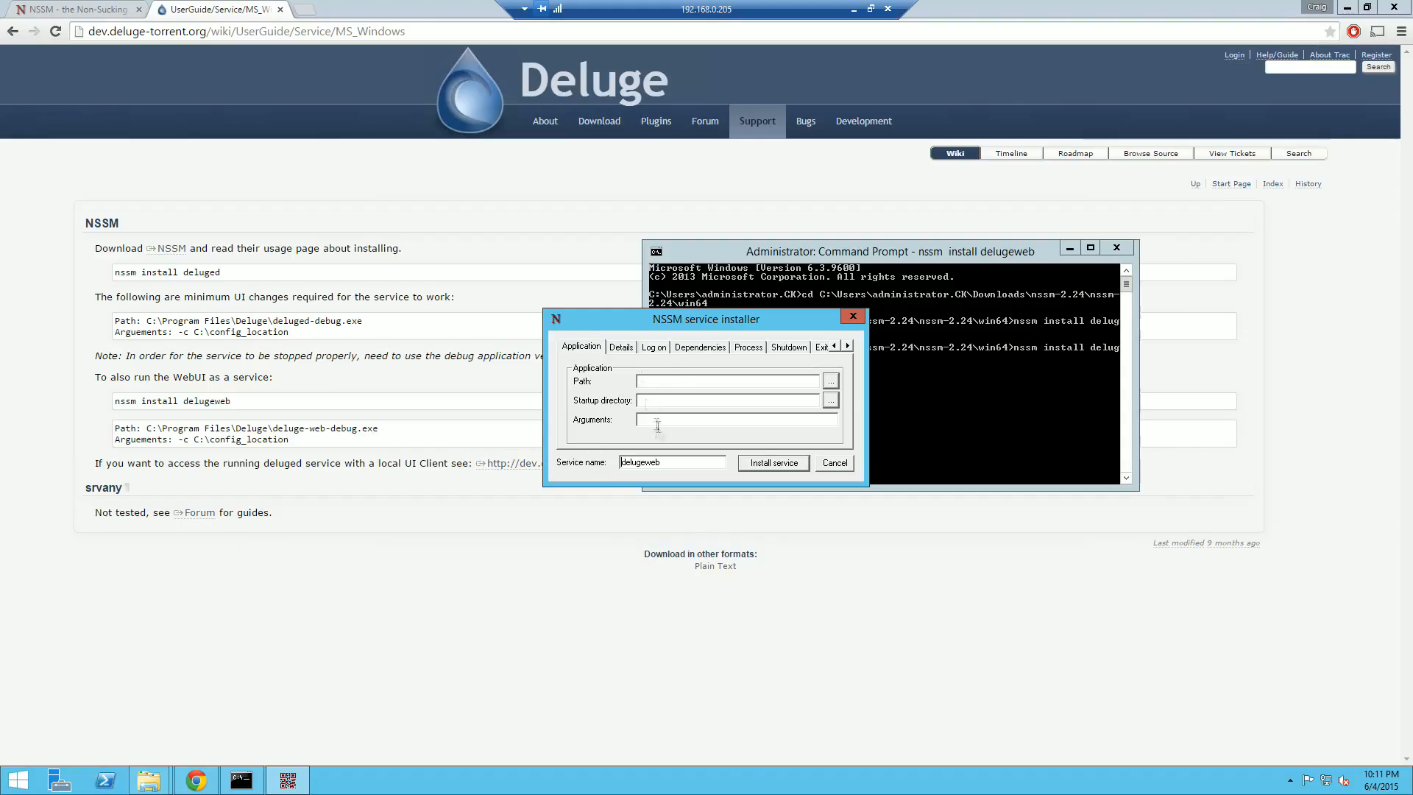
{"action": "left_click", "coordinate": [848, 468]}
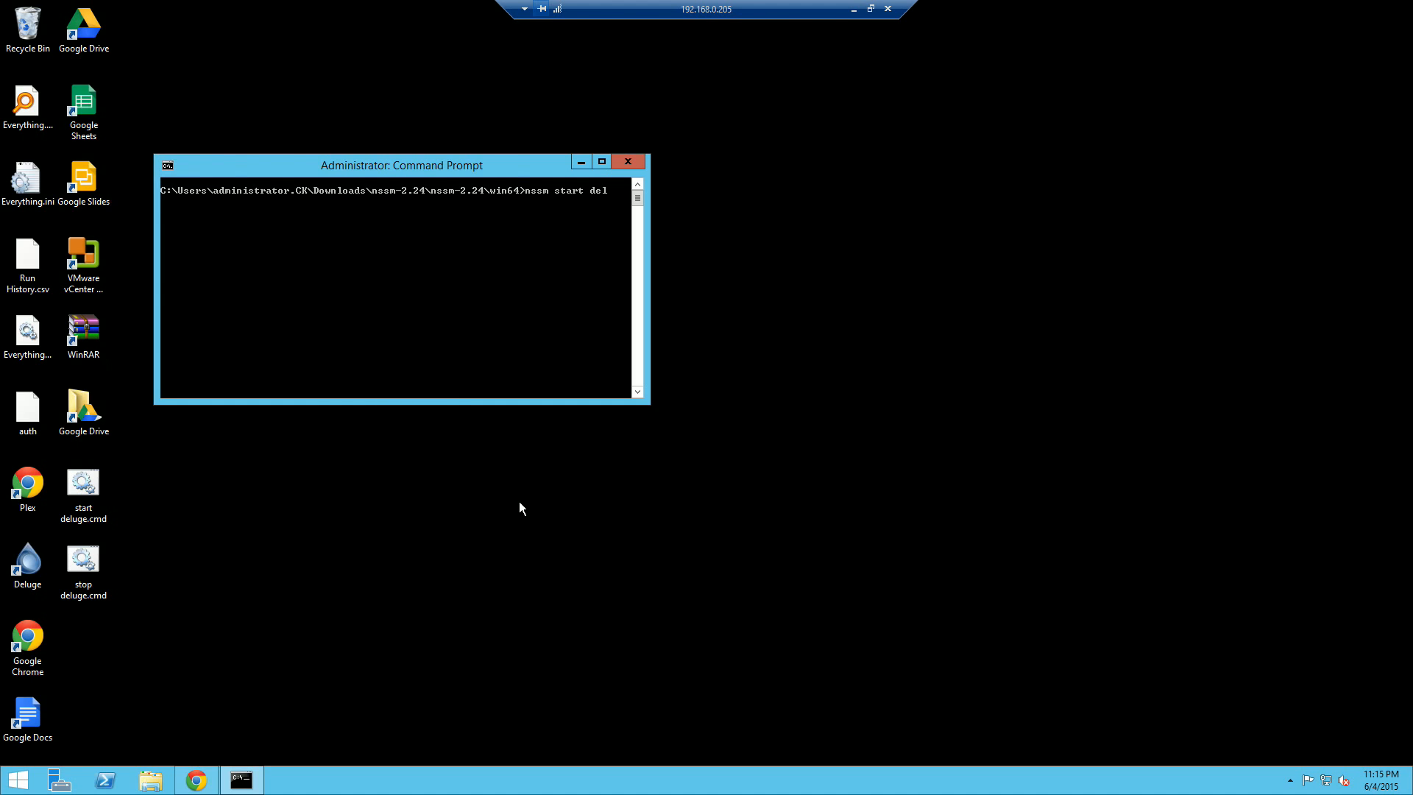
Start the Deluge service with the "nssm start" command
{"action": "key", "text": "Return"}
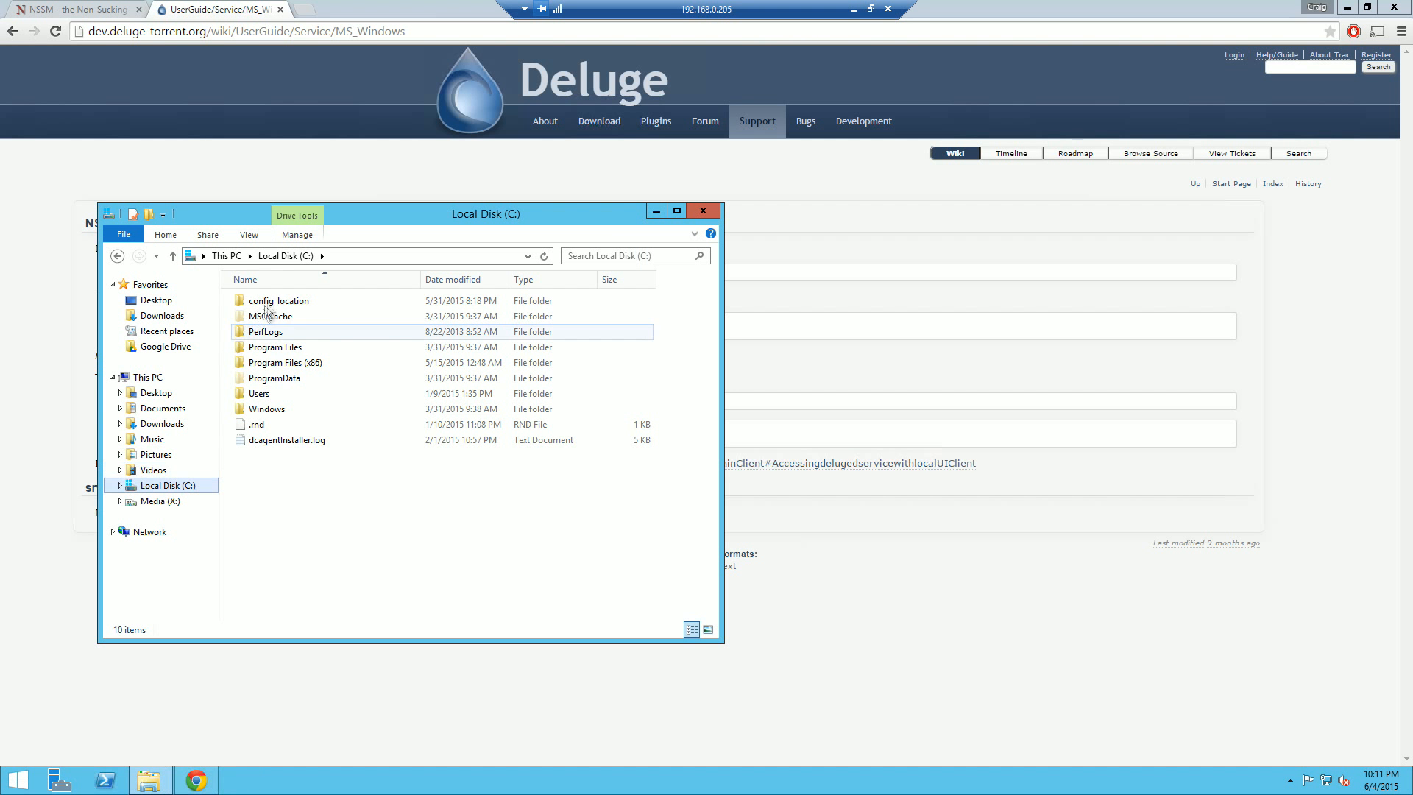
Open the auth file from C:\config_location in Notepad
{"action": "left_click", "coordinate": [271, 302]}
{"action": "double_click", "coordinate": [267, 303]}
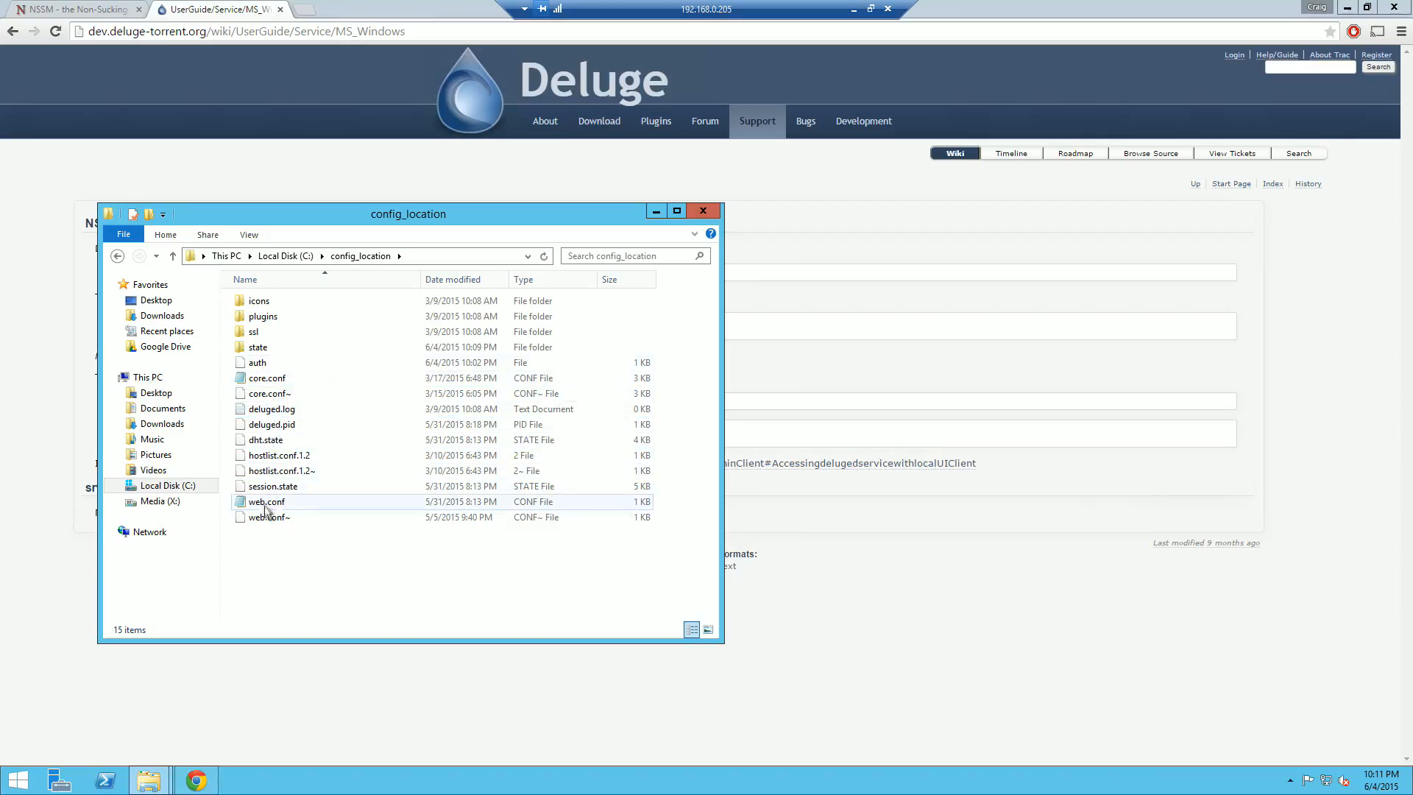
{"action": "left_click", "coordinate": [306, 365]}
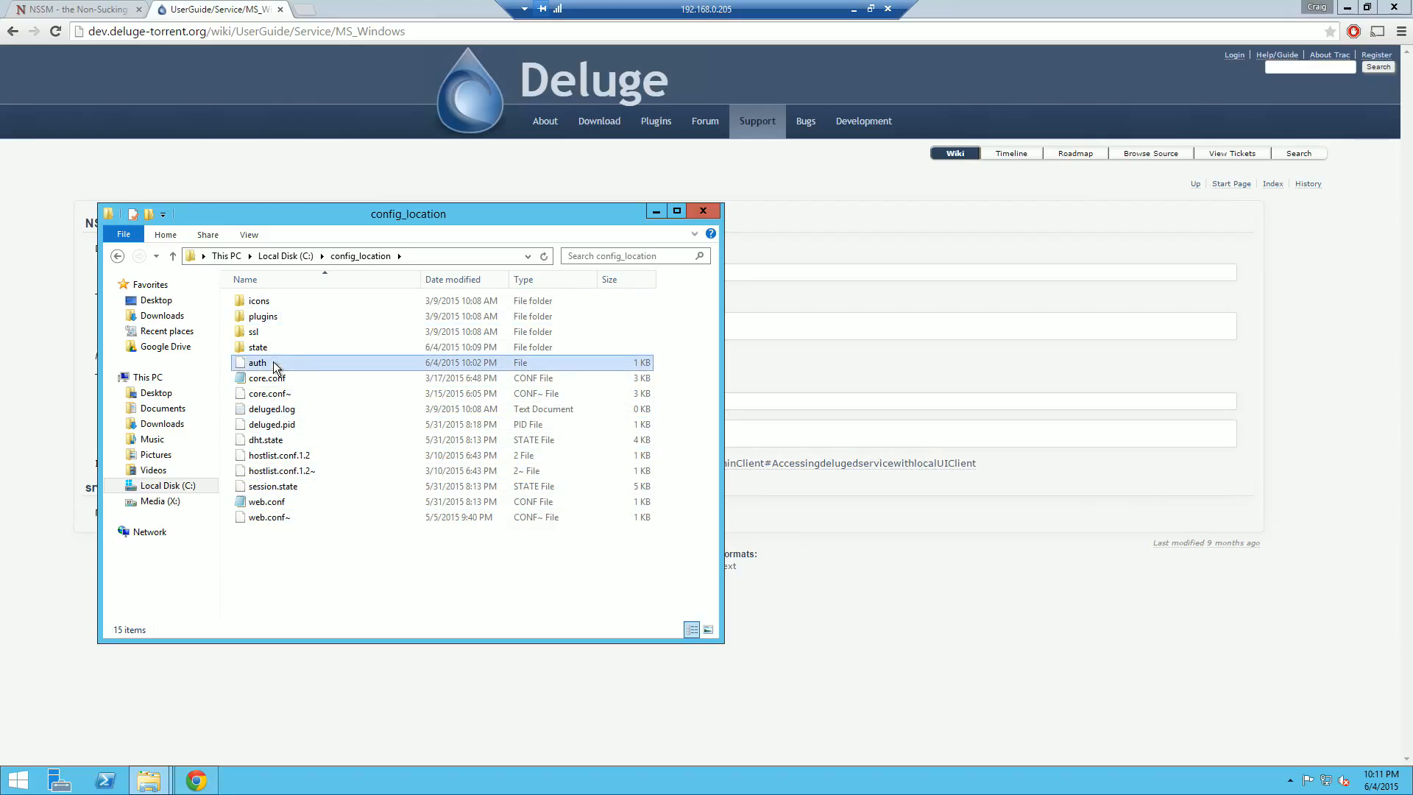
{"action": "right_click", "coordinate": [309, 368]}
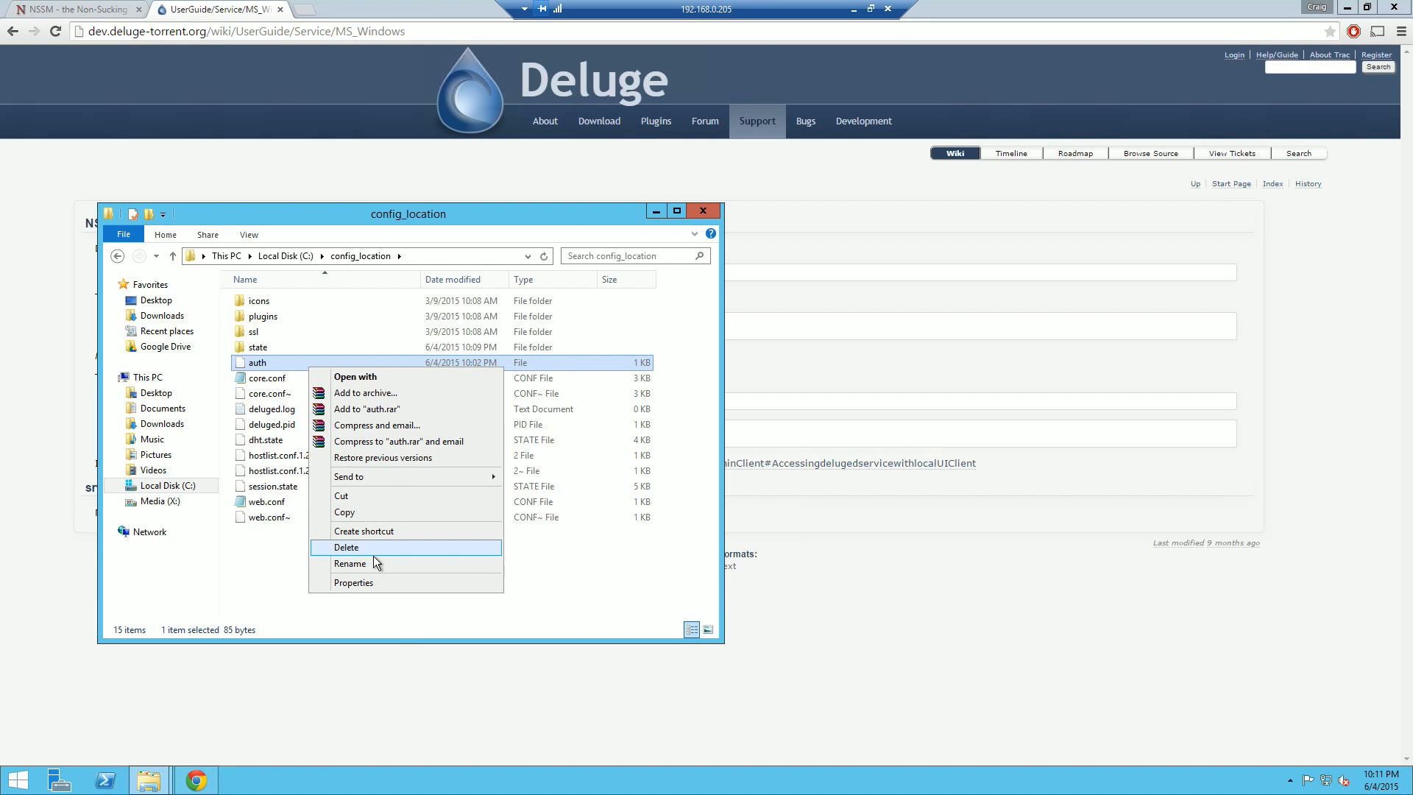
{"action": "left_click", "coordinate": [368, 377]}
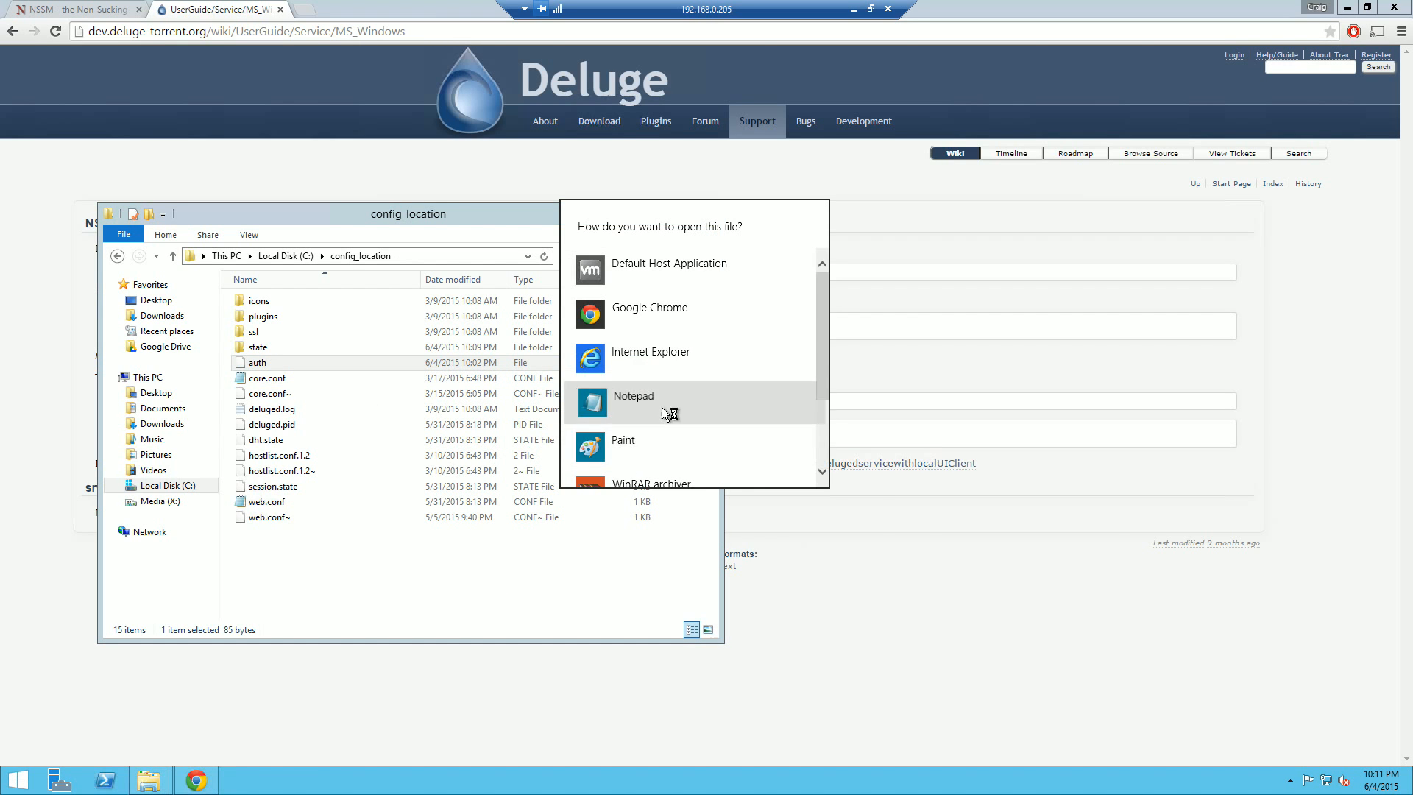
{"action": "left_click", "coordinate": [661, 408]}
{"action": "mouse_move", "coordinate": [754, 299]}
{"action": "left_mouse_down"}
{"action": "mouse_move", "coordinate": [763, 192]}
{"action": "mouse_move", "coordinate": [780, 173]}
{"action": "left_mouse_up"}
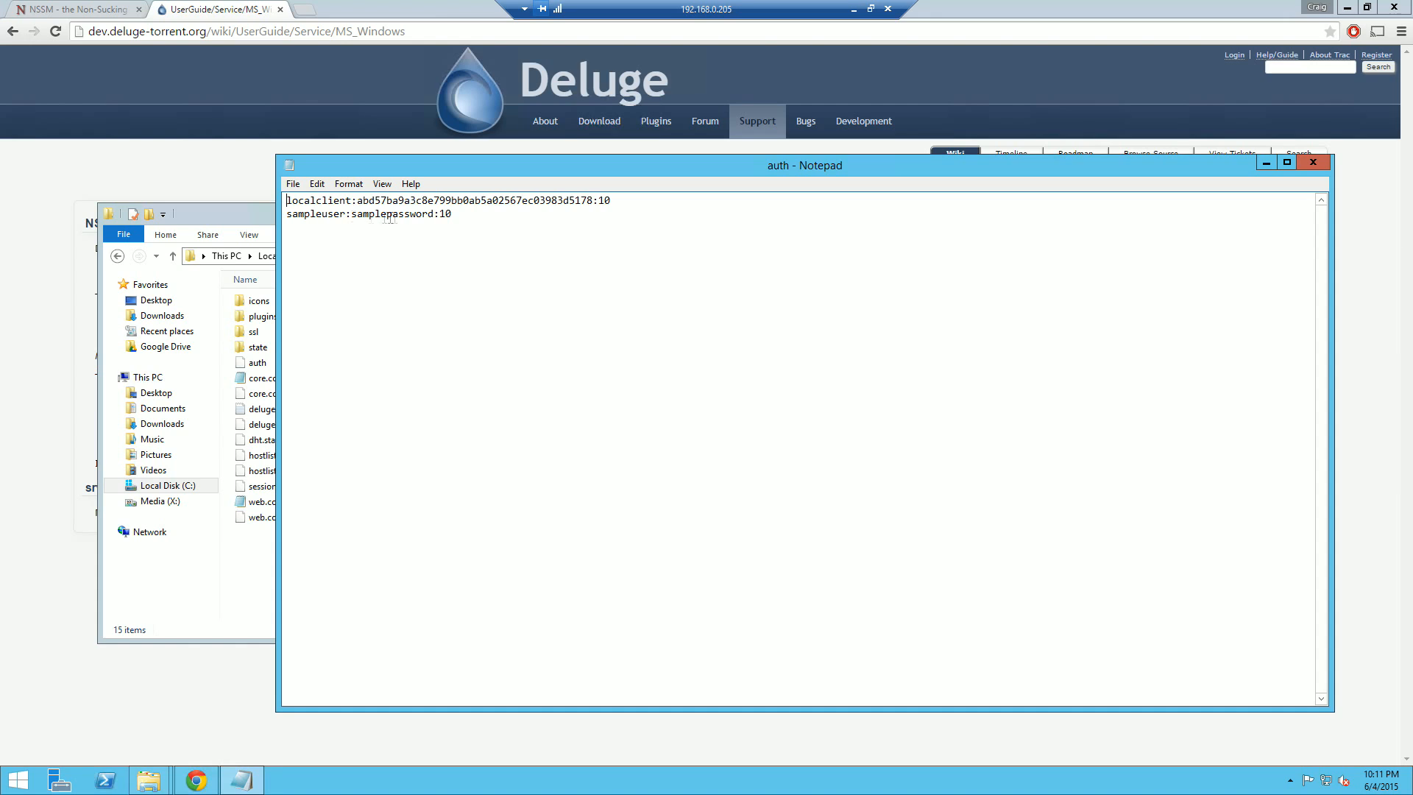
Examine the user name and password entry in the auth file, save the file and close it
{"action": "left_click_drag", "start_coordinate": [458, 213], "coordinate": [287, 215]}
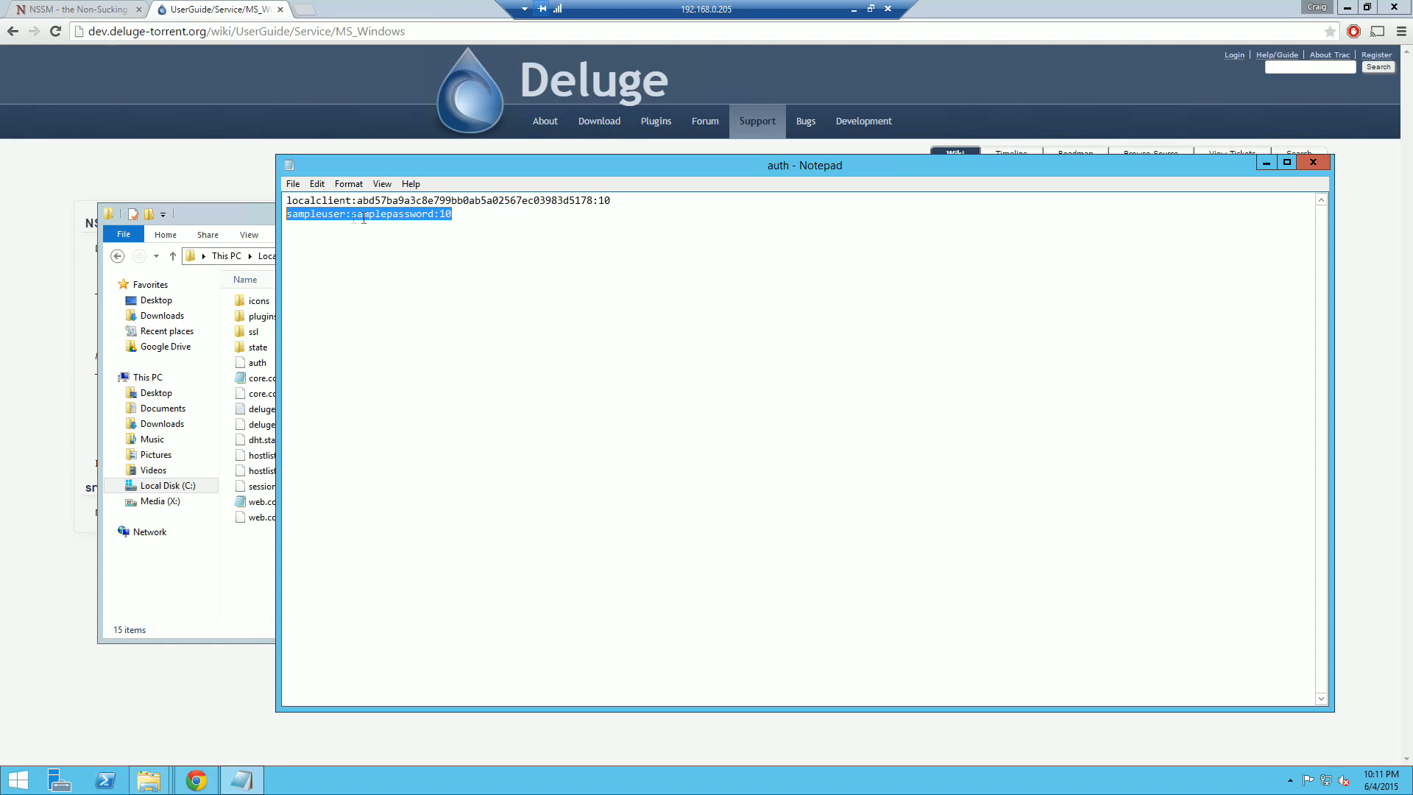
{"action": "left_click", "coordinate": [487, 239]}
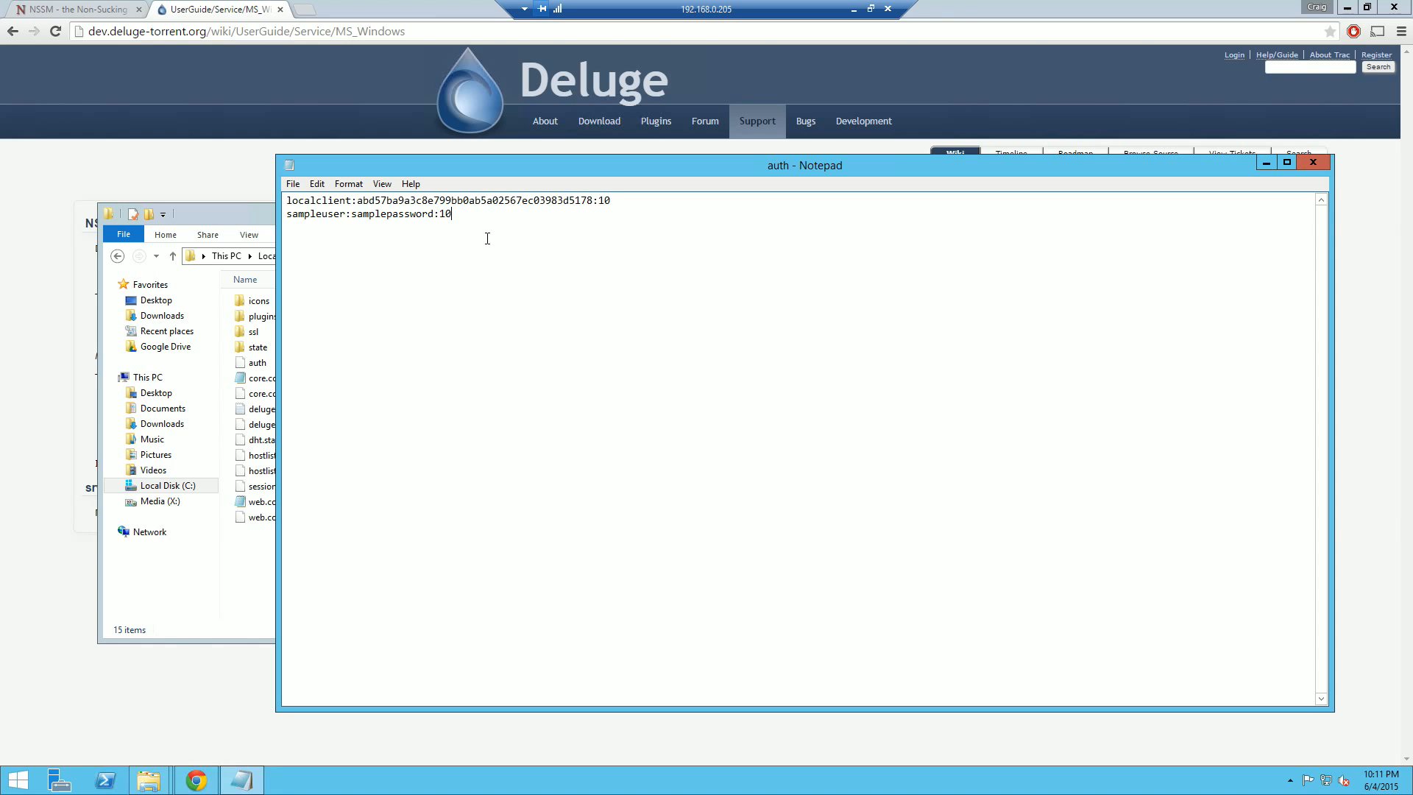
{"action": "double_click", "coordinate": [321, 217]}
{"action": "left_click", "coordinate": [310, 215]}
{"action": "left_click_drag", "start_coordinate": [343, 214], "coordinate": [434, 215]}
{"action": "left_click", "coordinate": [330, 223]}
{"action": "left_click", "coordinate": [532, 253]}
{"action": "left_click", "coordinate": [293, 183]}
{"action": "left_click", "coordinate": [309, 233]}
{"action": "left_click", "coordinate": [1314, 162]}
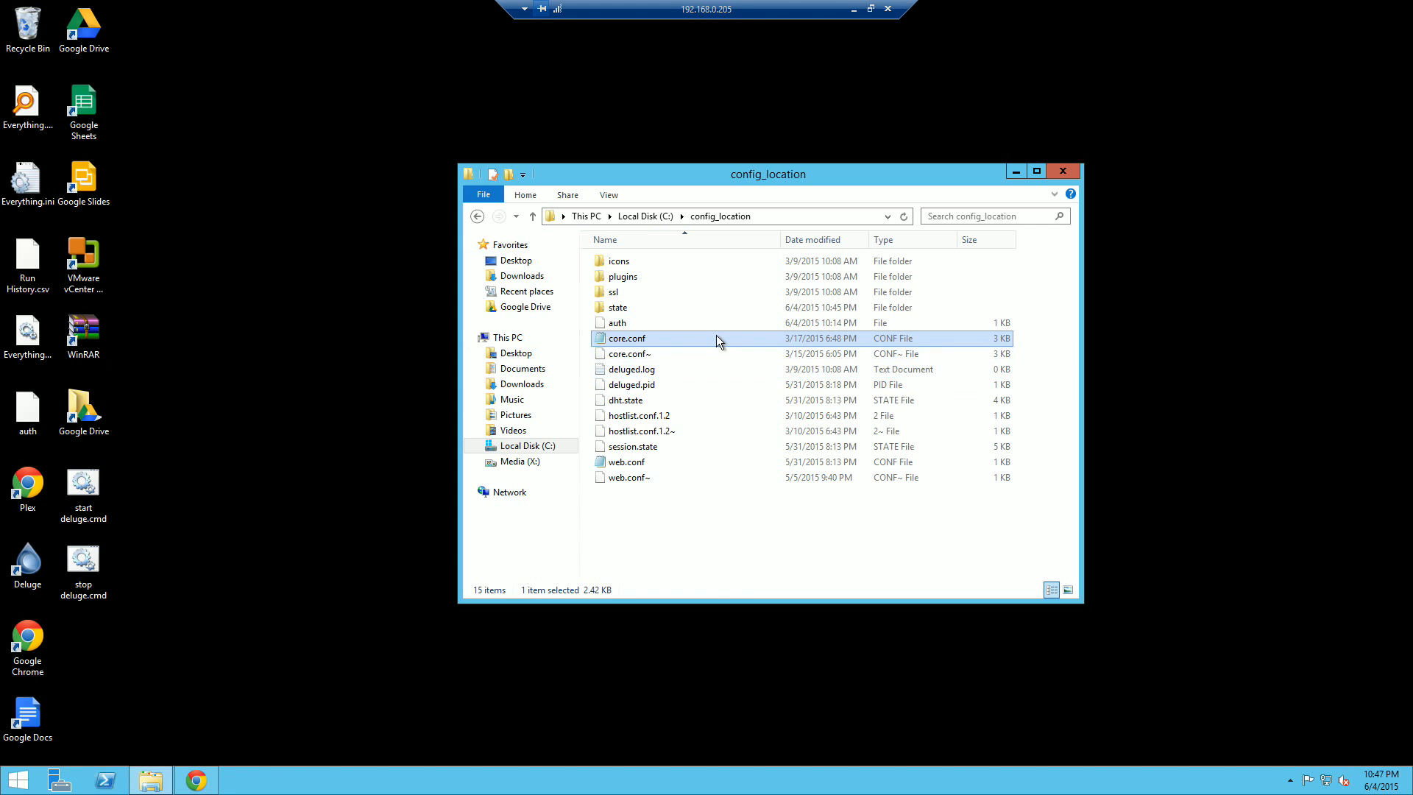
Open core.conf from config_location for editing and examine its allow_remote setting
{"action": "right_click", "coordinate": [719, 339]}
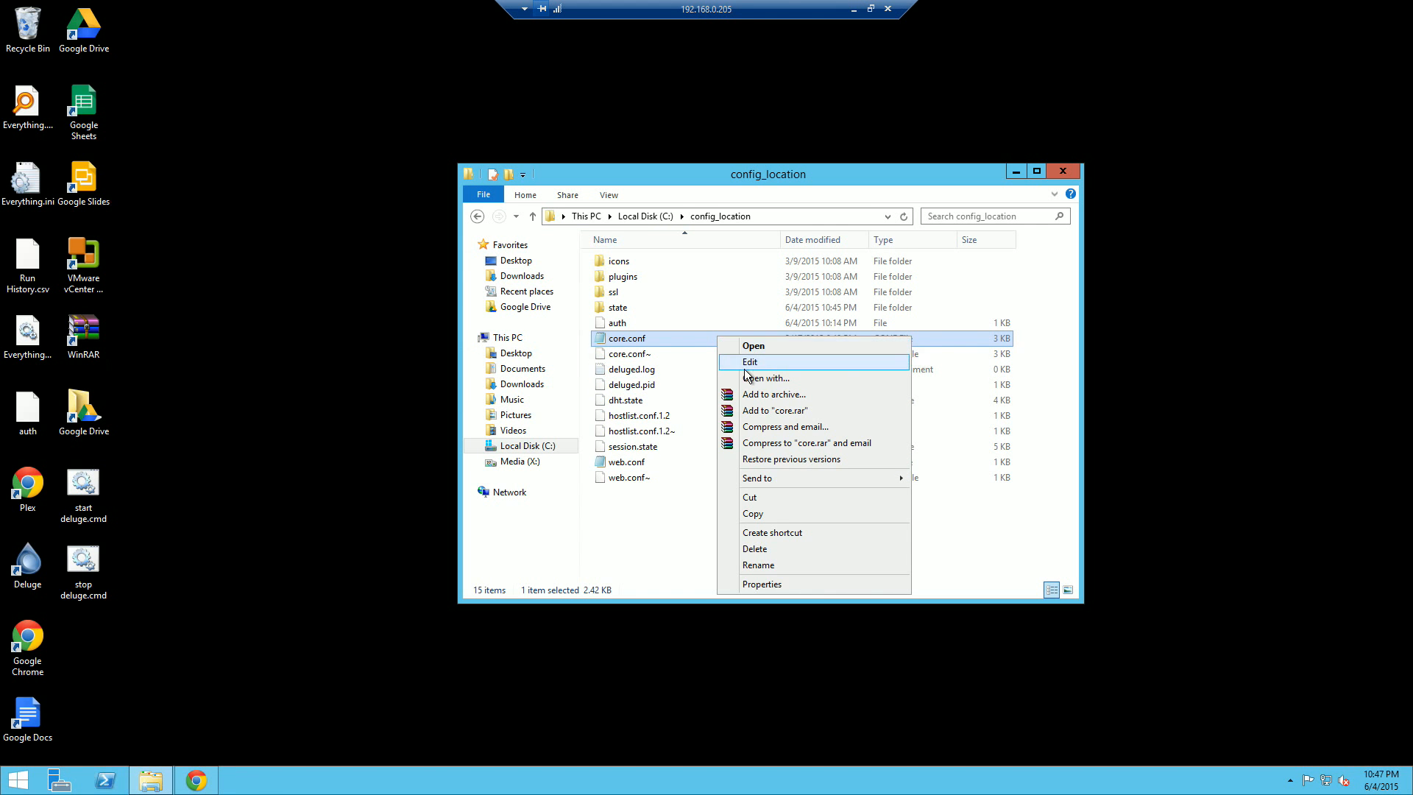
{"action": "left_click", "coordinate": [748, 362]}
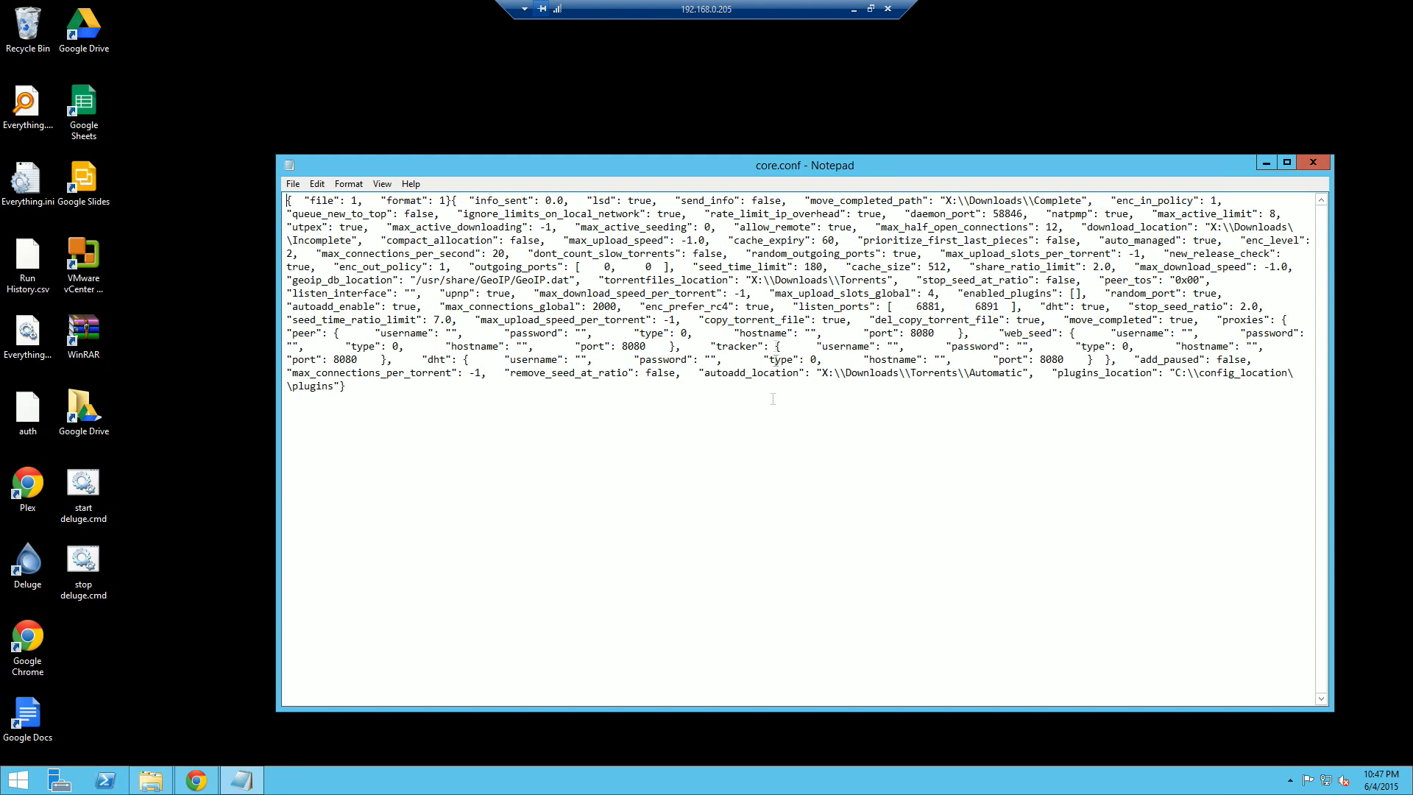
{"action": "left_click_drag", "start_coordinate": [734, 227], "coordinate": [858, 229]}
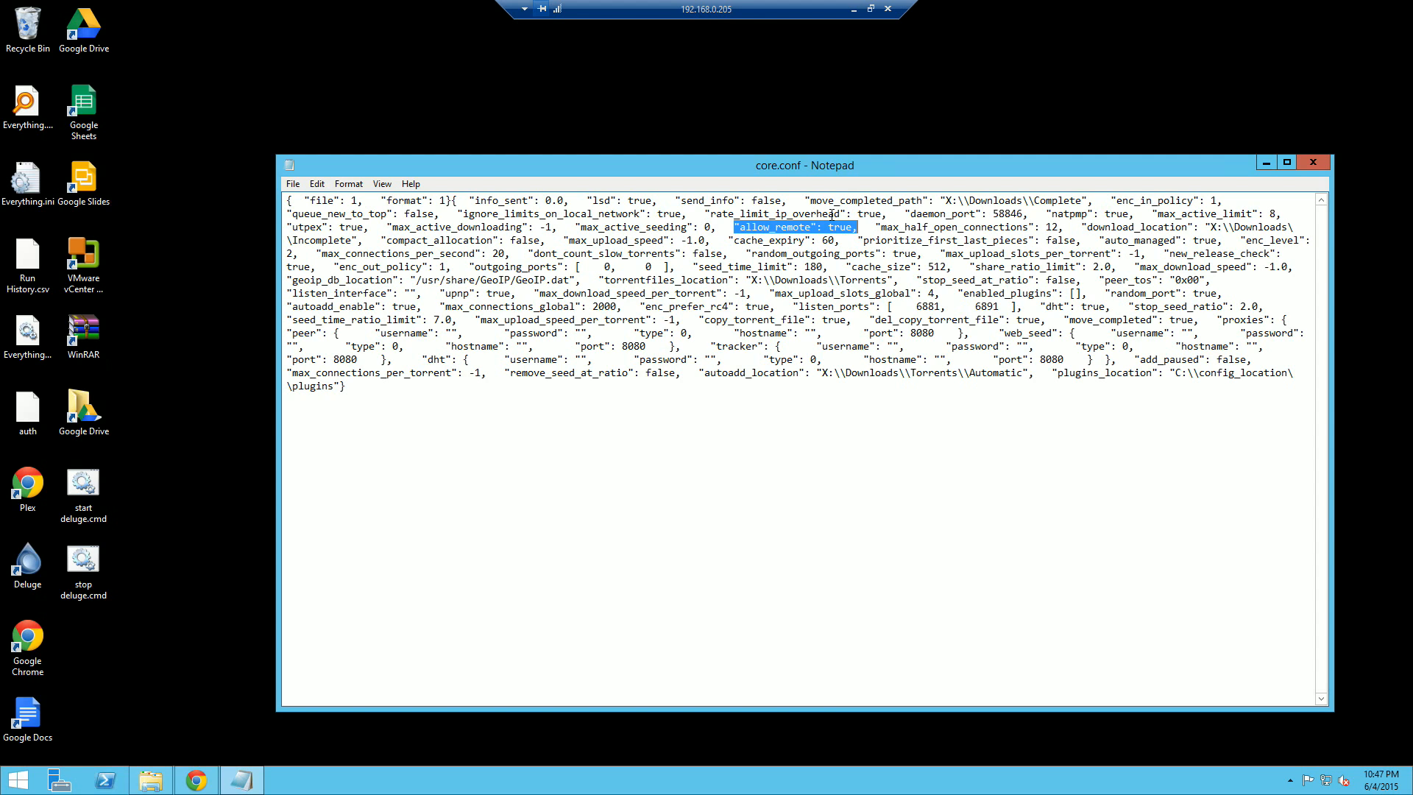
Save core.conf and close it
{"action": "left_click", "coordinate": [293, 184]}
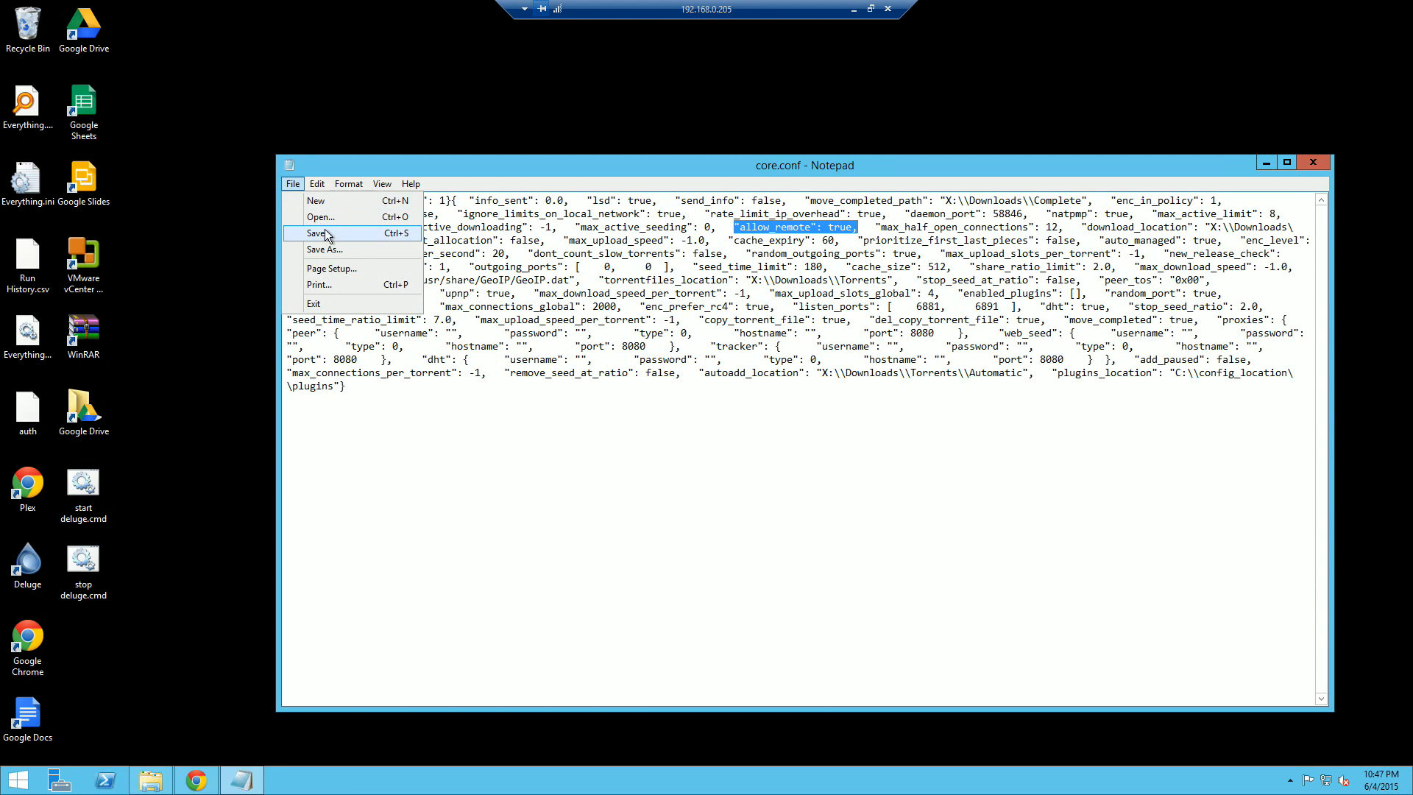
{"action": "left_click", "coordinate": [327, 234]}
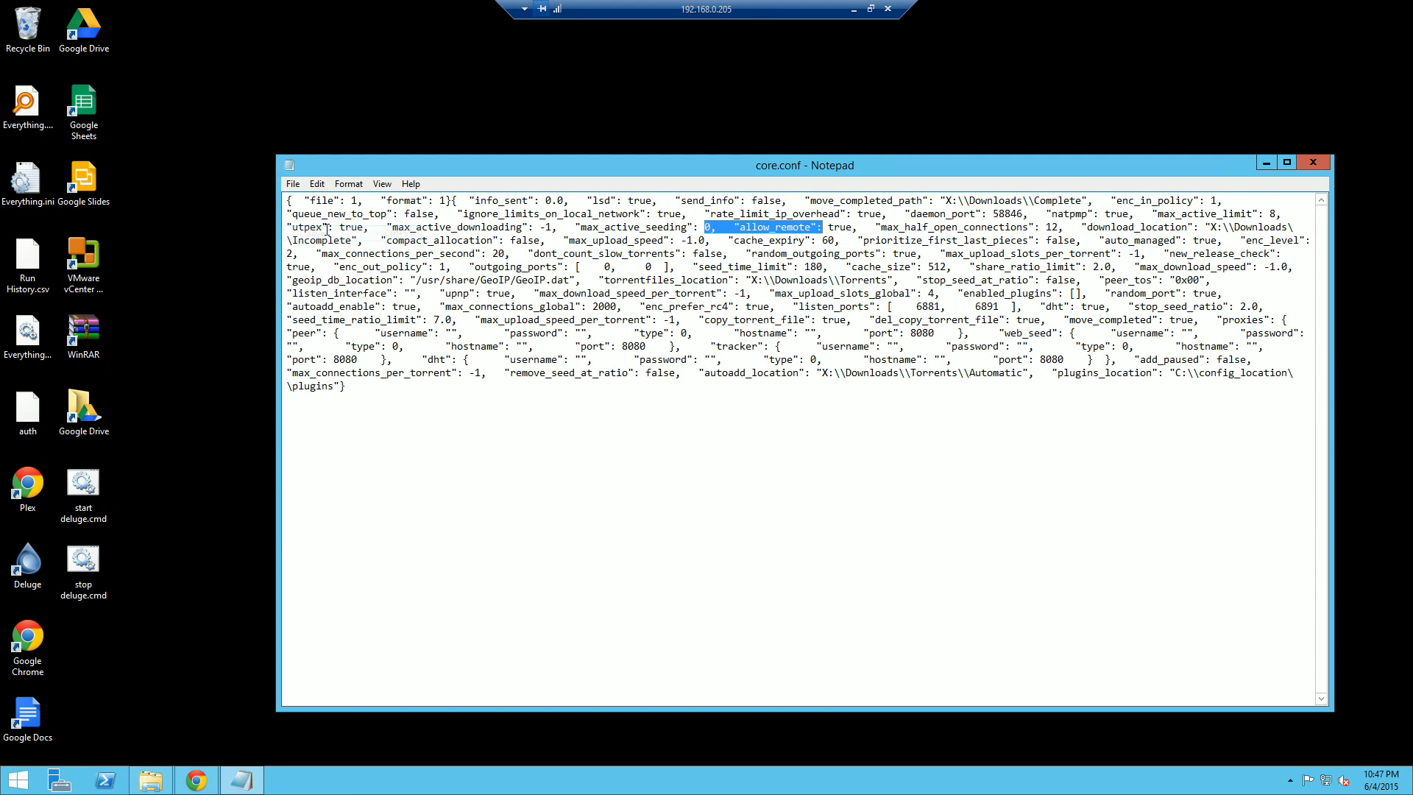
{"action": "left_click", "coordinate": [1314, 163]}
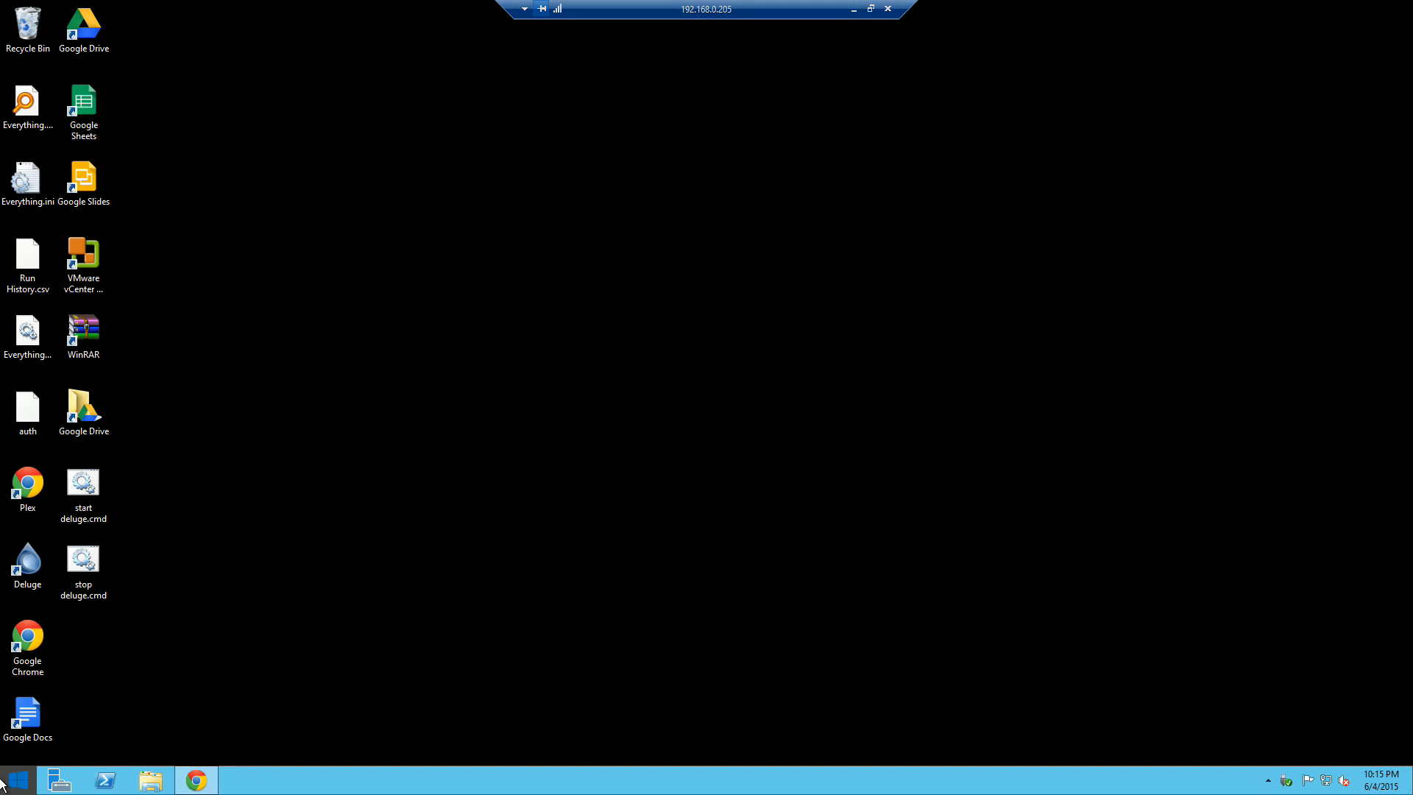
Search for the firewall, open Windows Firewall with Advanced Security maximized, and display its inbound rules
{"action": "left_click", "coordinate": [3, 782]}
{"action": "type", "text": "firewe"}
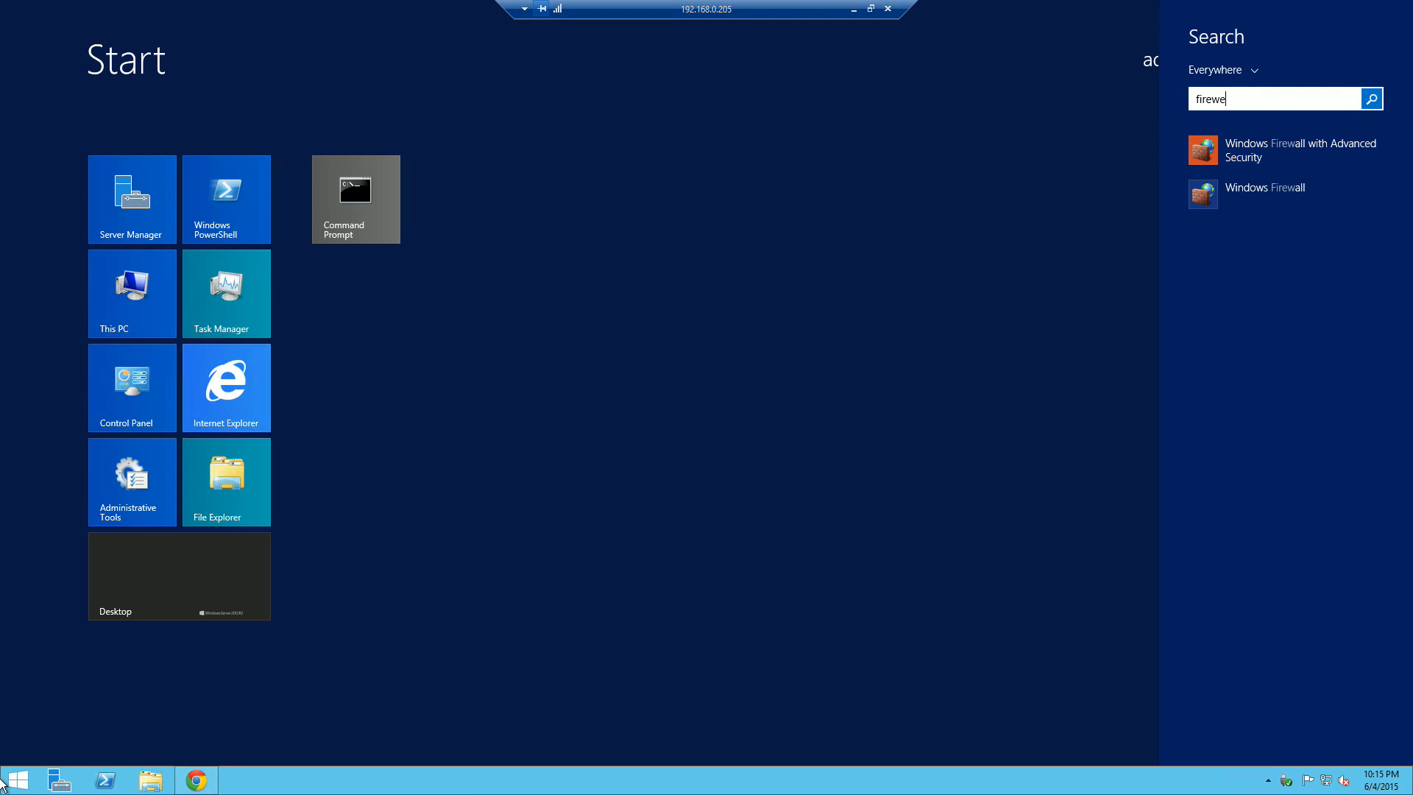
{"action": "type", "text": "wall"}
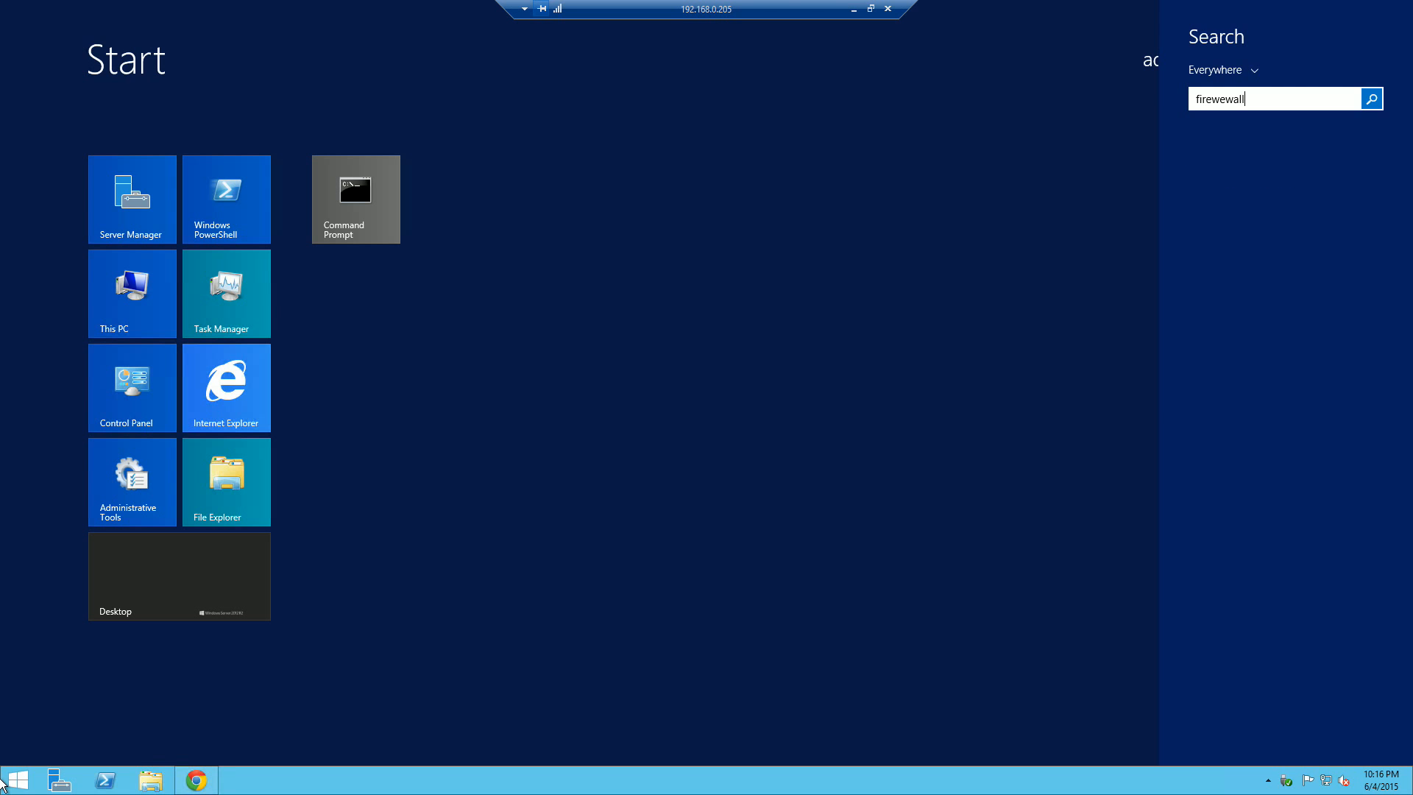
{"action": "key", "text": "BackSpace"}
{"action": "key", "text": "BackSpace"}
{"action": "key", "text": "BackSpace"}
{"action": "key", "text": "BackSpace"}
{"action": "key", "text": "BackSpace"}
{"action": "type", "text": "all"}
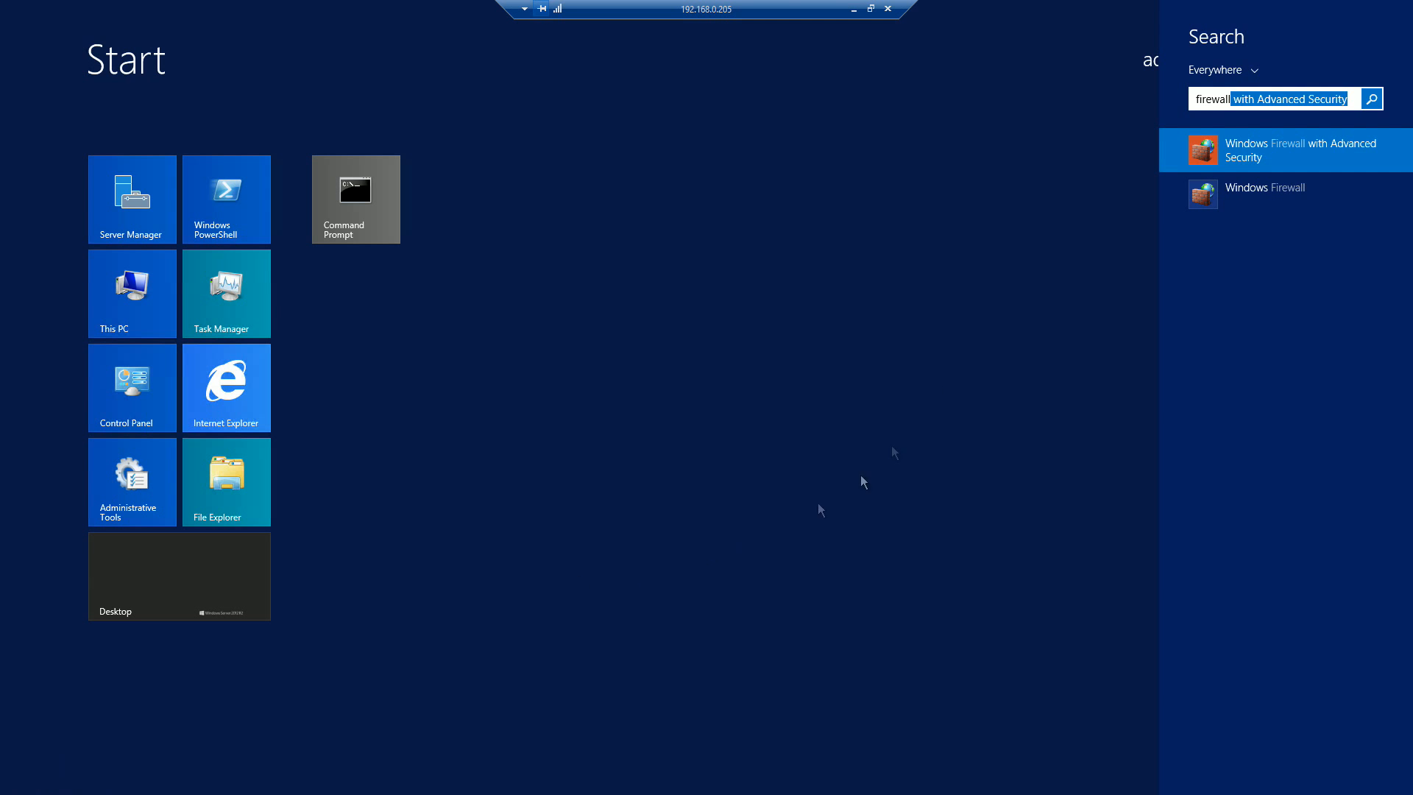
{"action": "left_click", "coordinate": [1281, 151]}
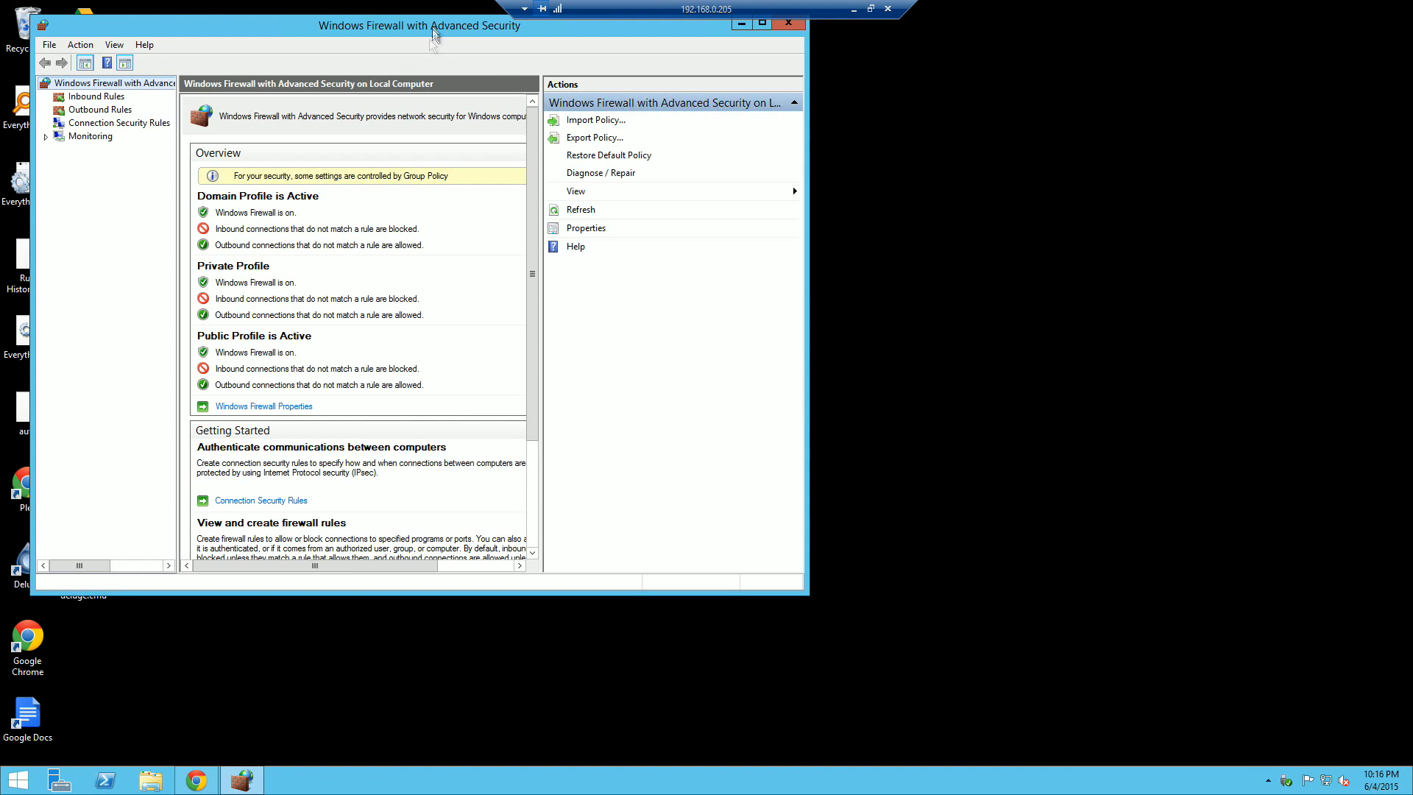
{"action": "double_click", "coordinate": [434, 31]}
{"action": "left_click", "coordinate": [63, 77]}
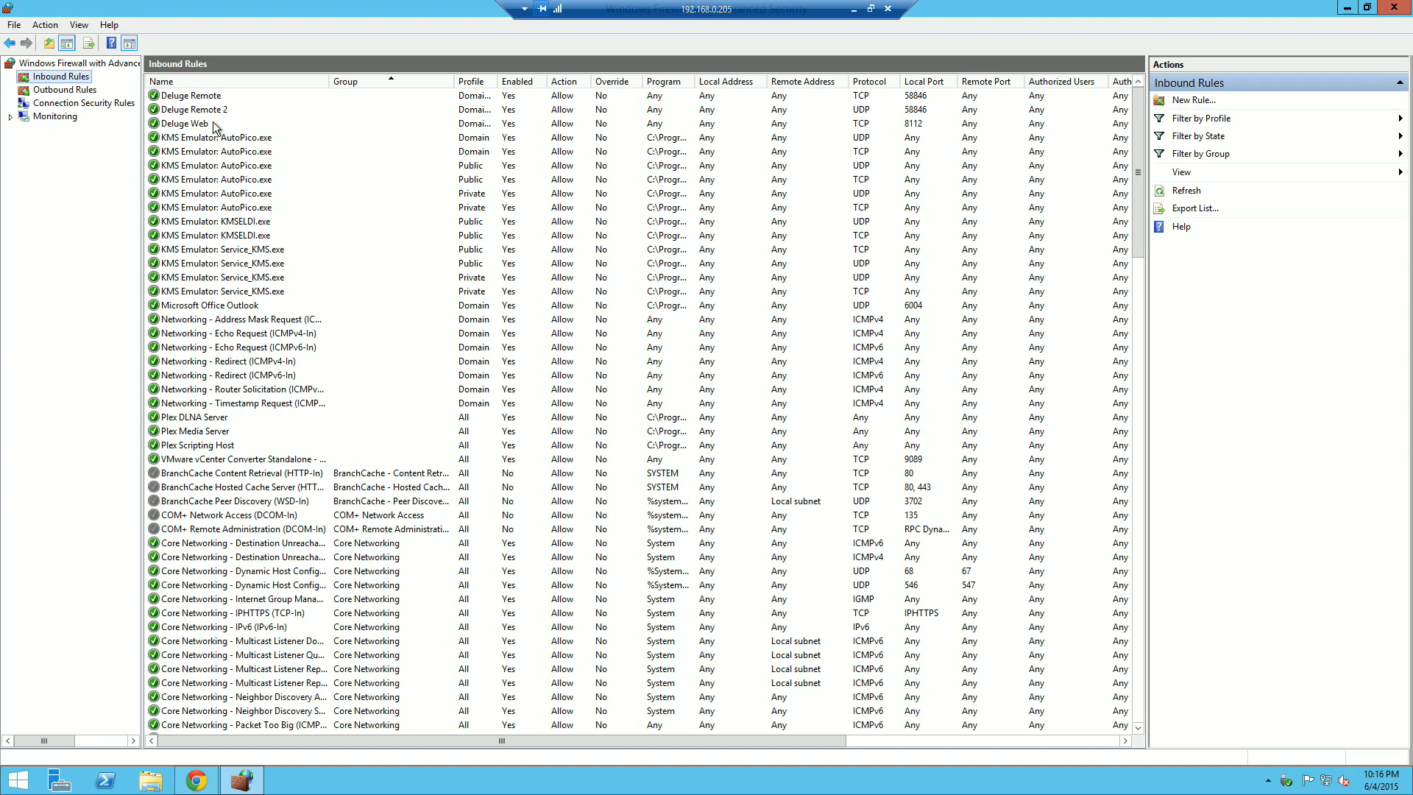
Examine the protocols and local ports of the Deluge Remote and Deluge Web inbound rules
{"action": "left_click", "coordinate": [204, 96]}
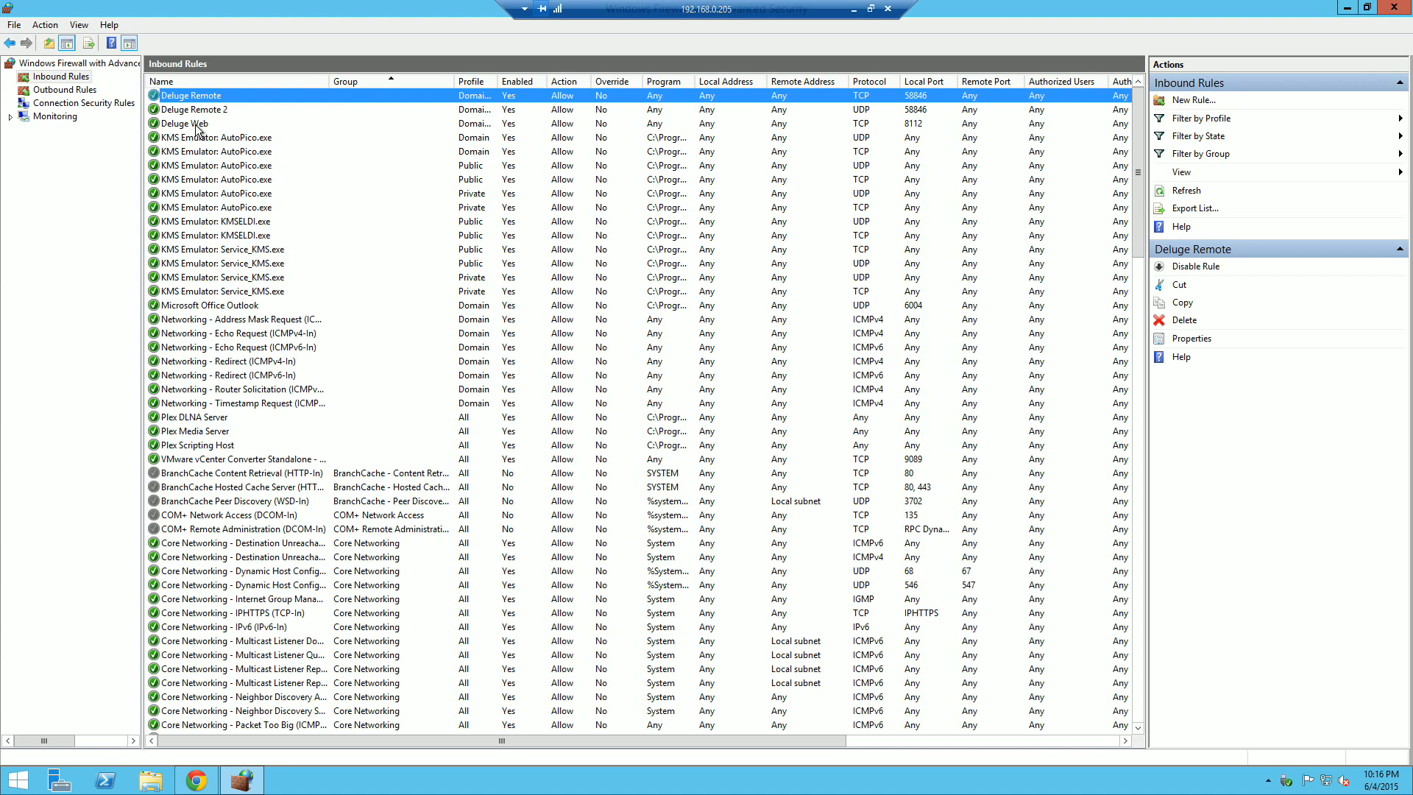
{"action": "left_click", "coordinate": [197, 125]}
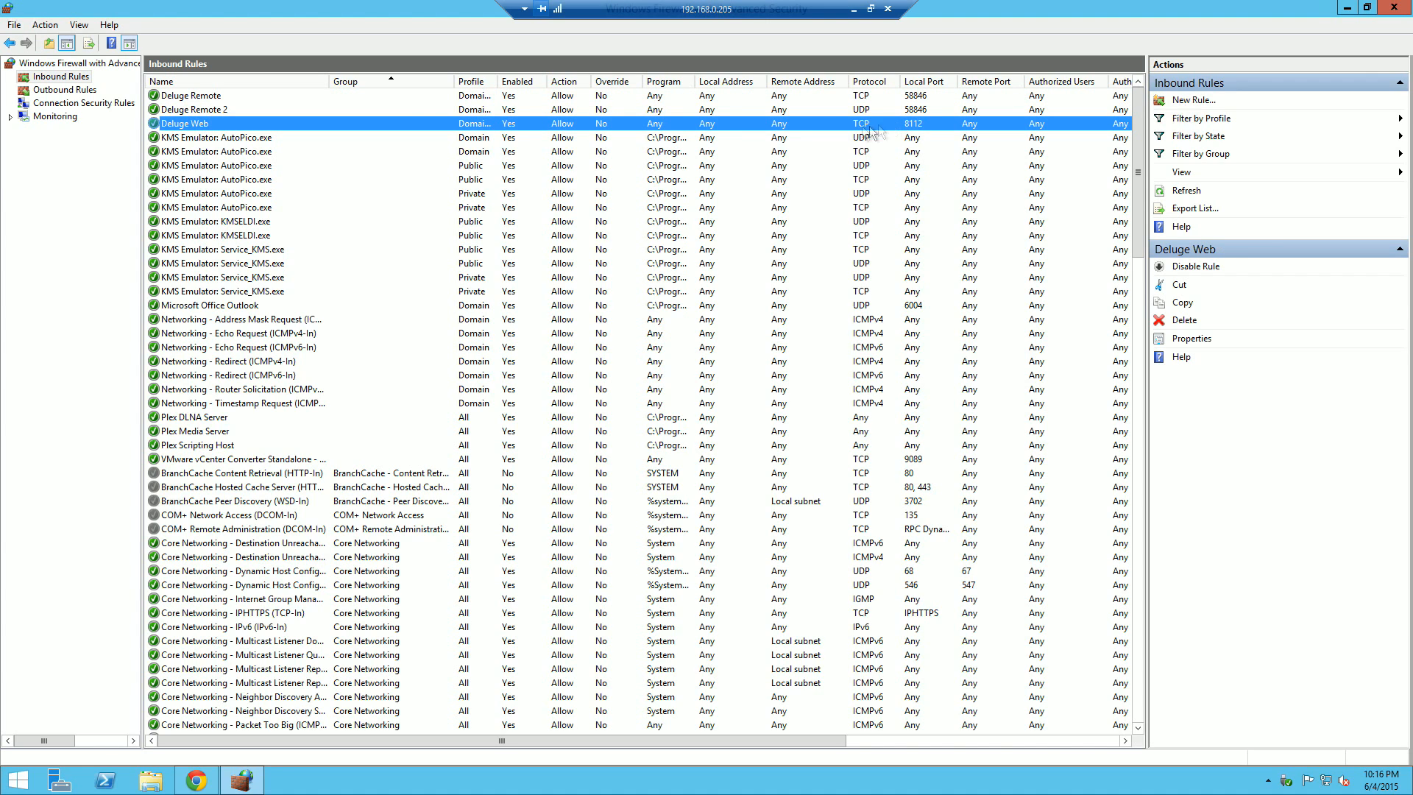
{"action": "left_click", "coordinate": [940, 101]}
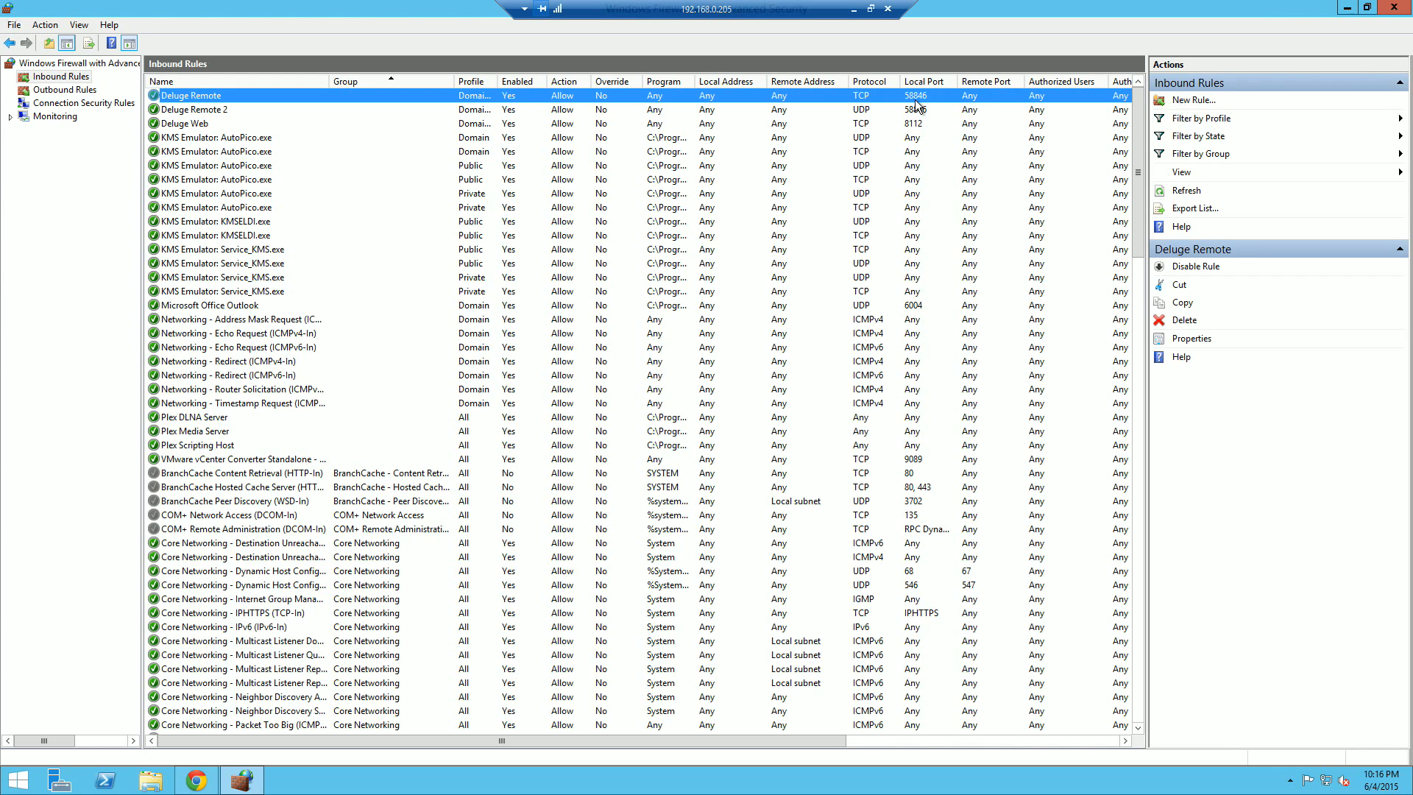
Fill in a new inbound port rule allowing TCP 8112 on all profiles, named "deluge web", and cancel it
{"action": "left_click", "coordinate": [1197, 101]}
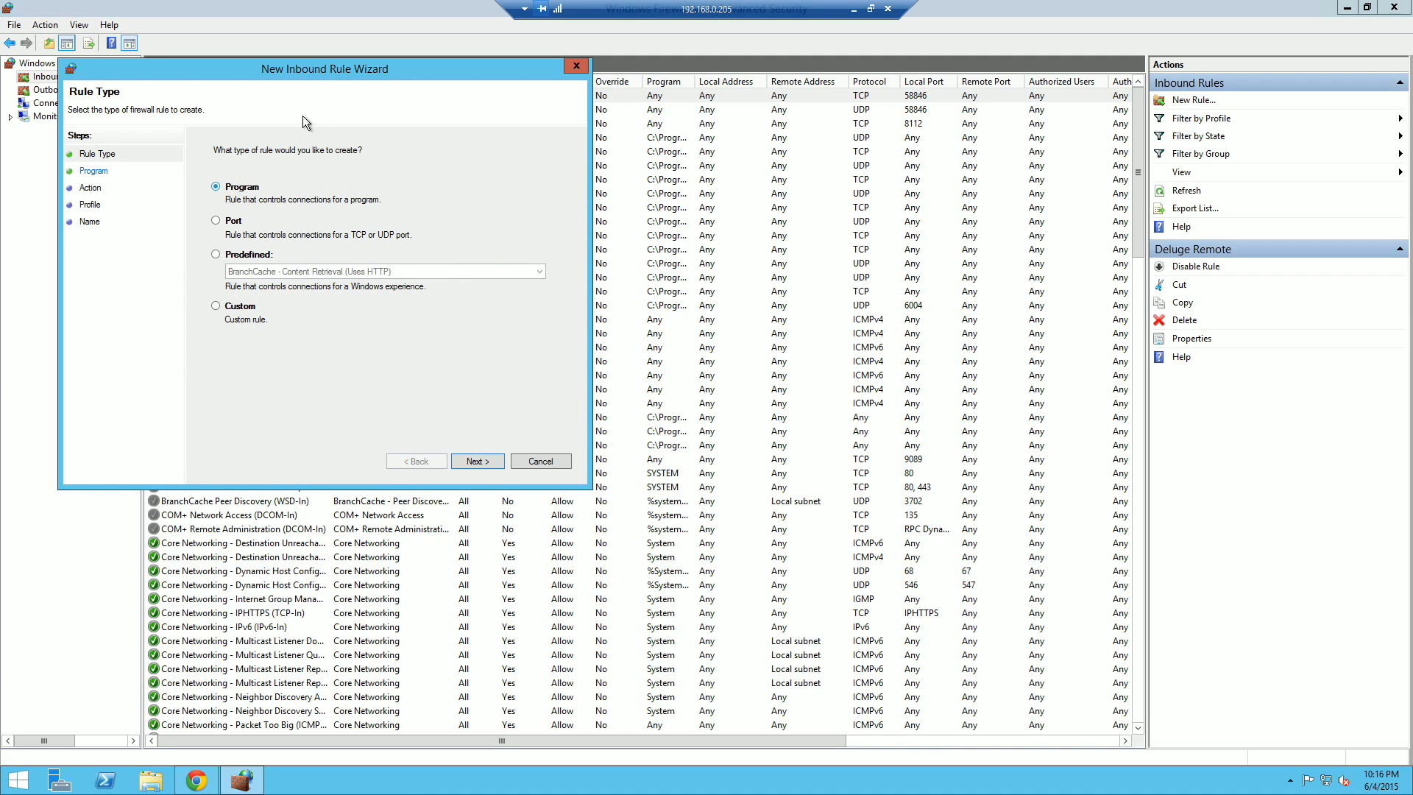
{"action": "left_click", "coordinate": [226, 221]}
{"action": "left_click", "coordinate": [485, 460]}
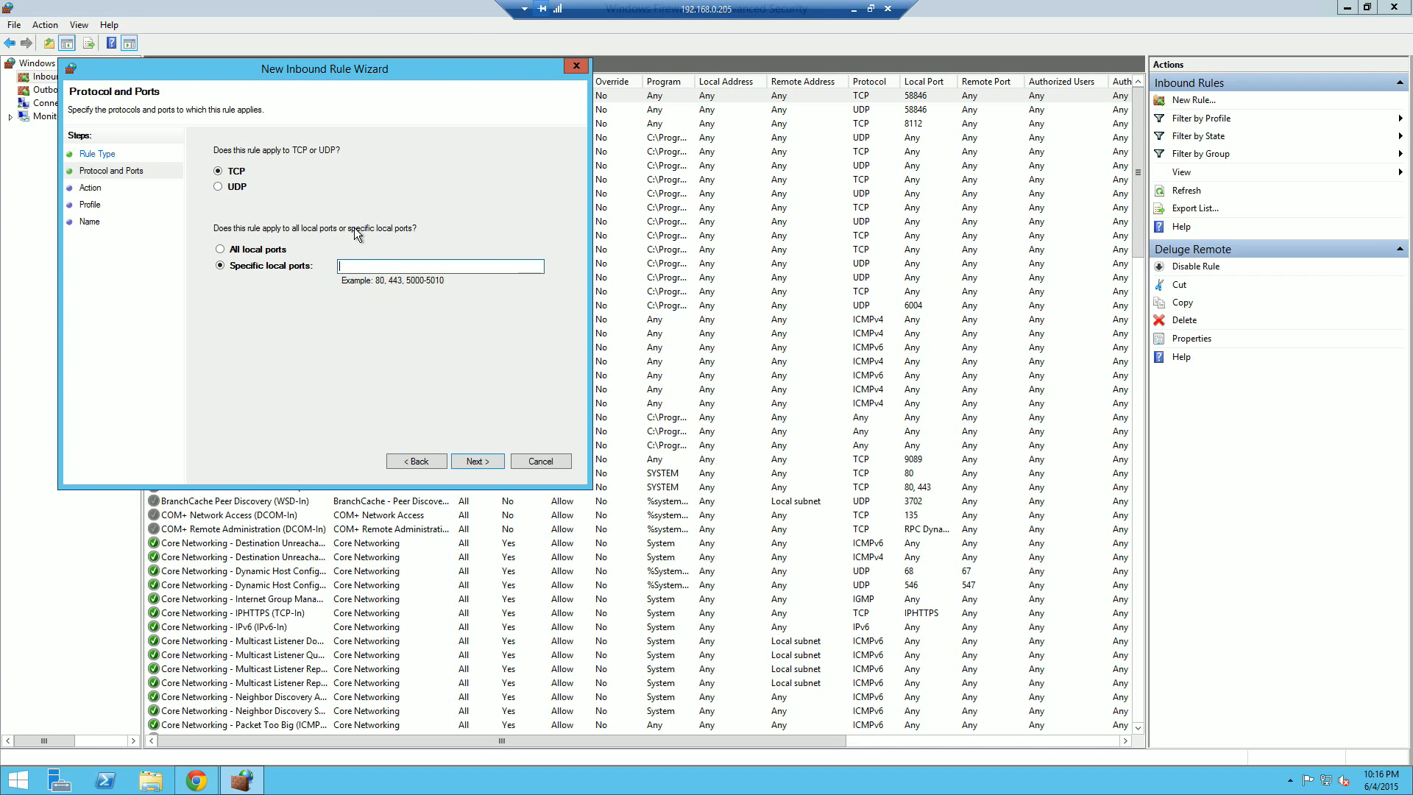
{"action": "left_click_drag", "start_coordinate": [362, 68], "coordinate": [576, 165]}
{"action": "type", "text": "8112"}
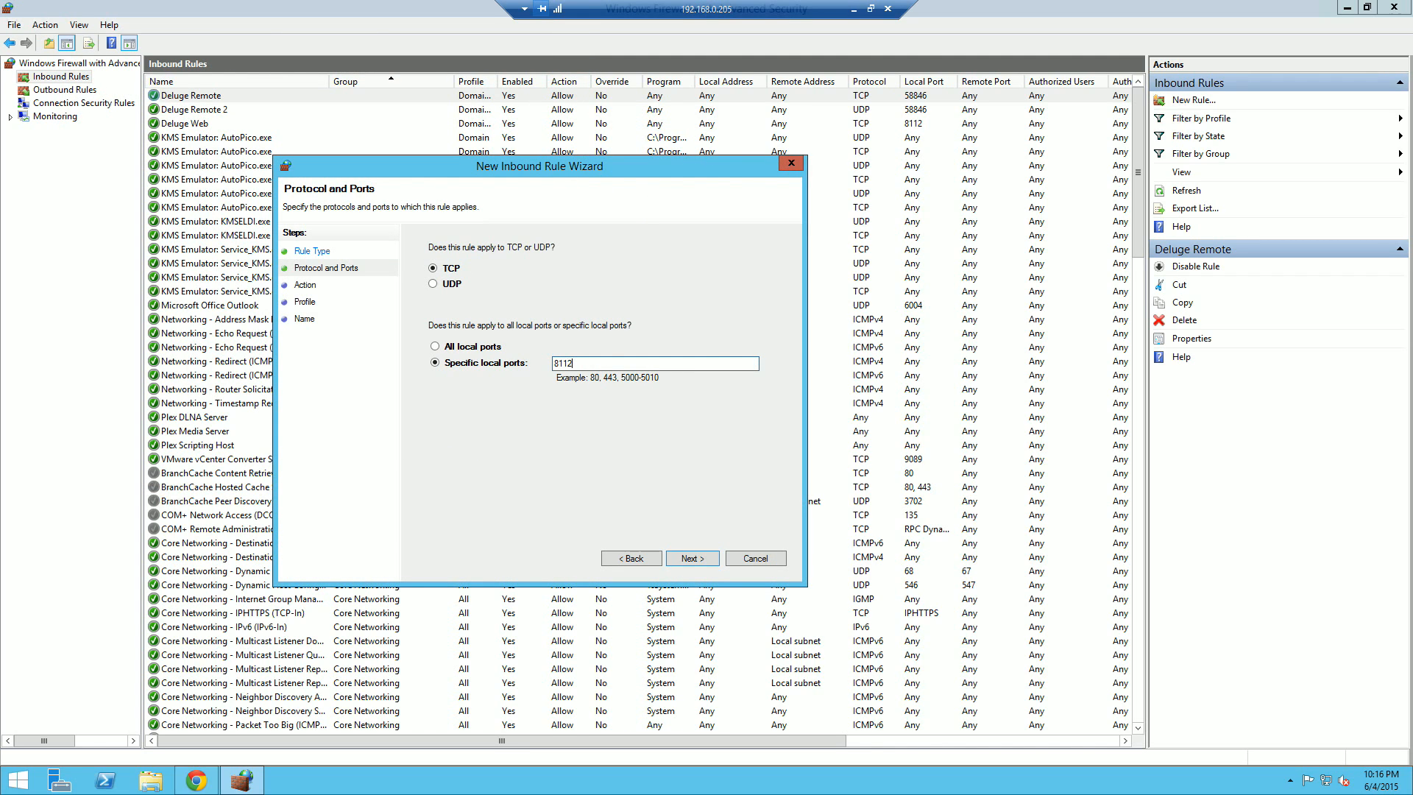
{"action": "left_click", "coordinate": [700, 559]}
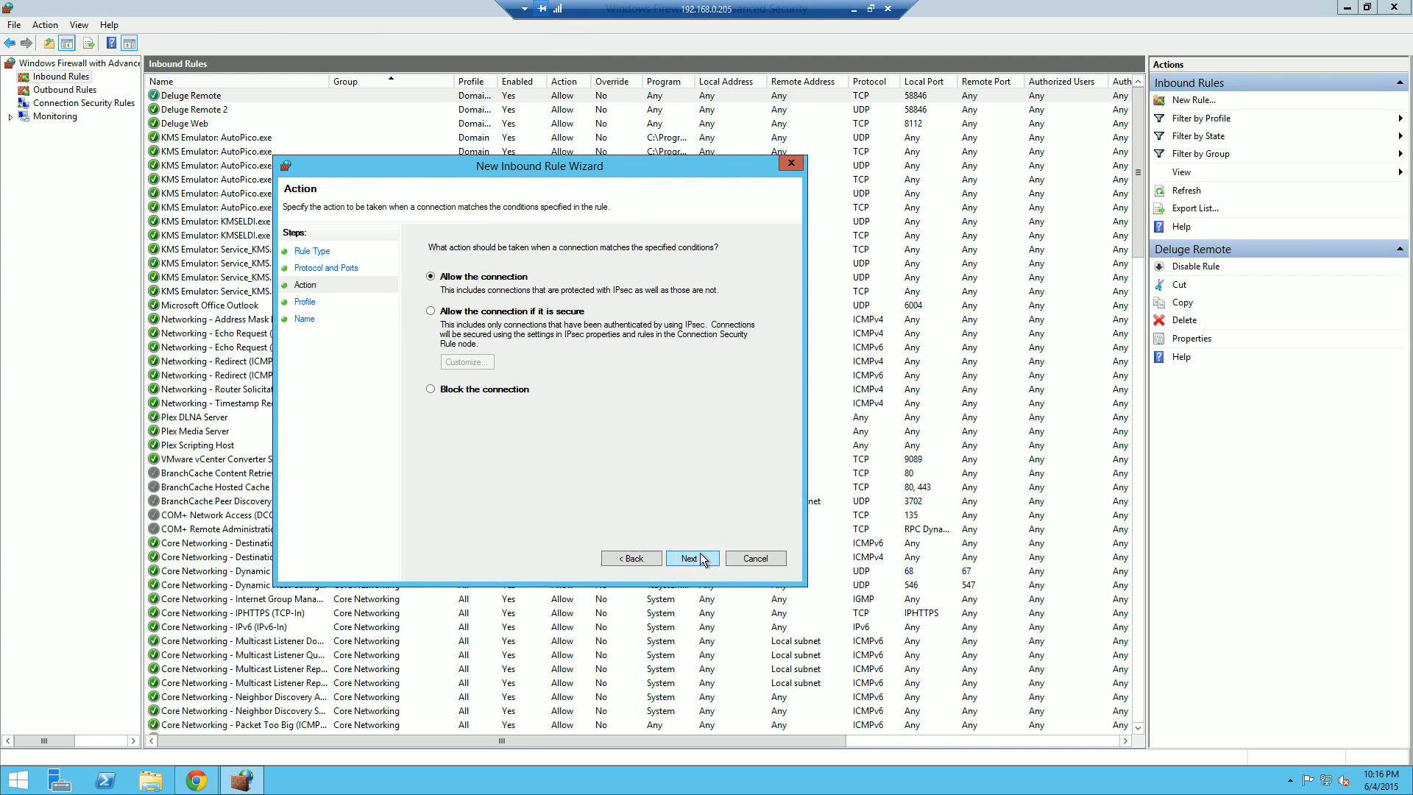
{"action": "left_click", "coordinate": [701, 558]}
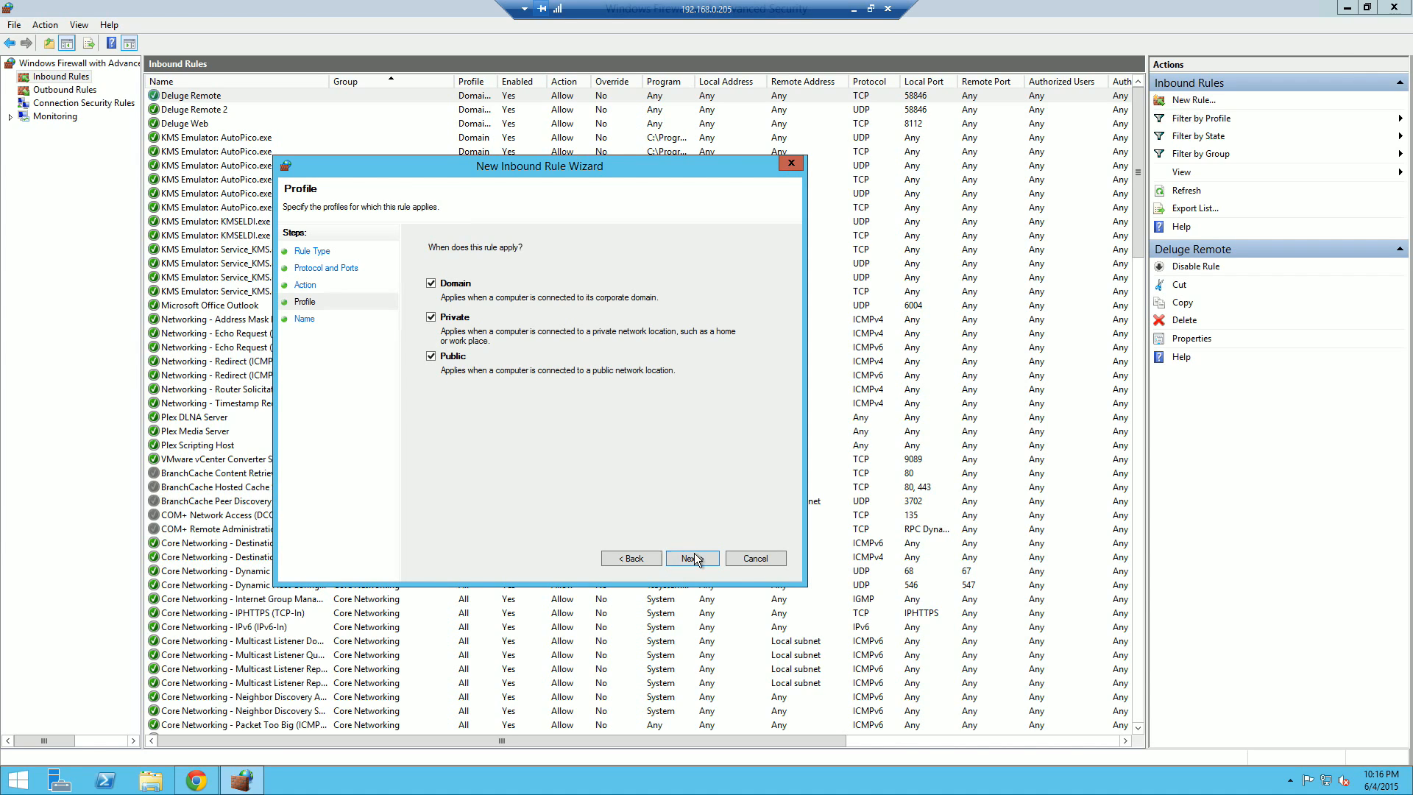
{"action": "left_click", "coordinate": [695, 556]}
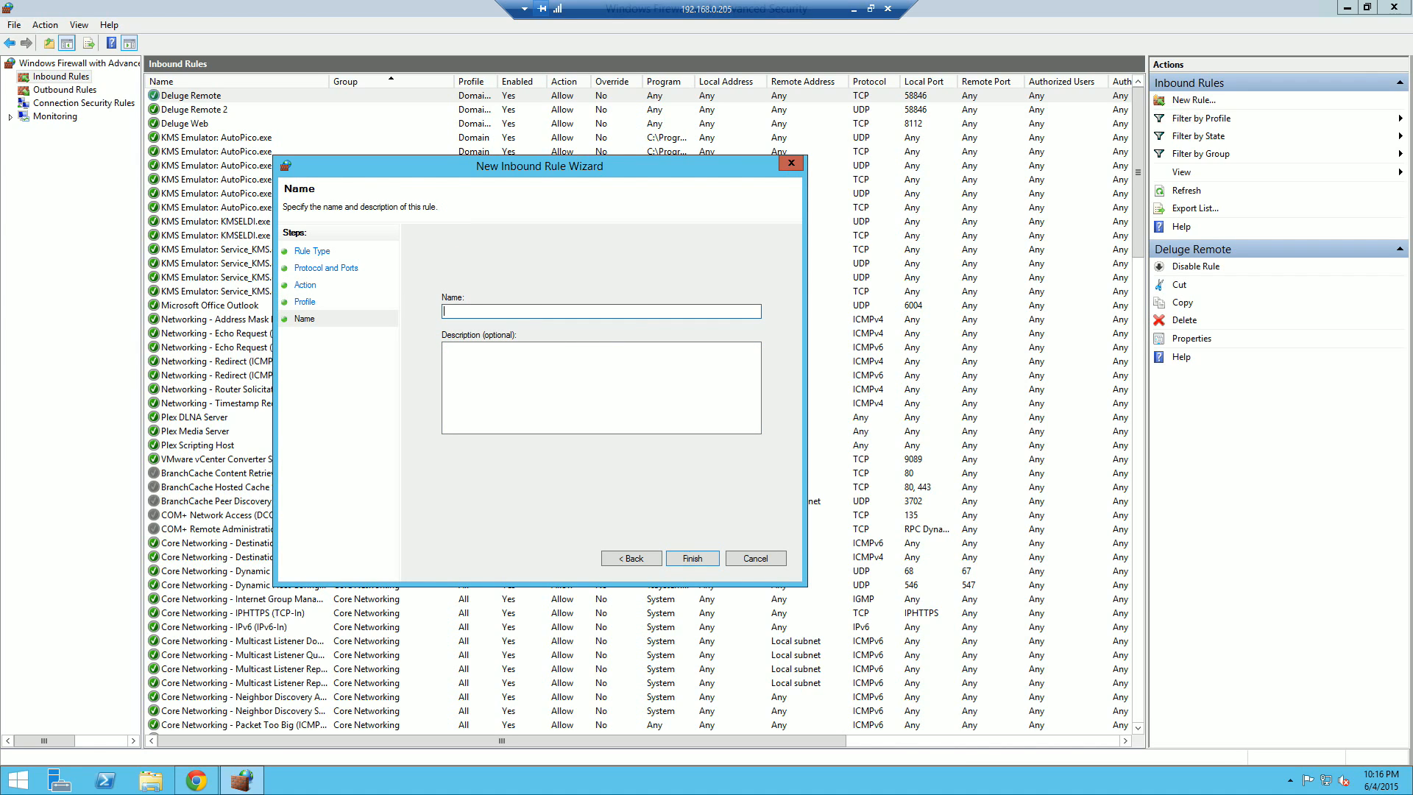
{"action": "type", "text": "deluge web"}
{"action": "left_click", "coordinate": [744, 553]}
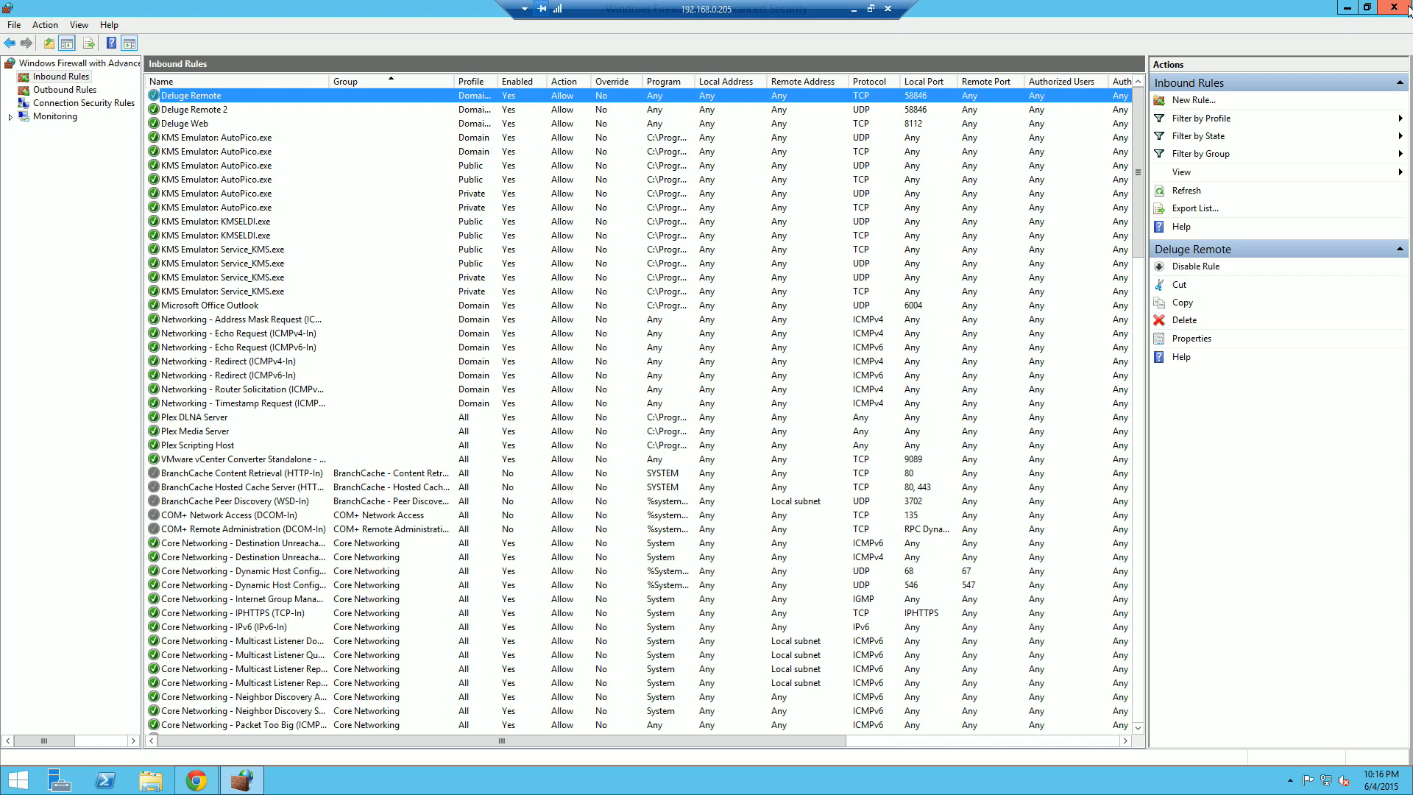
Disconnect the remote desktop session and open the Connection Manager in the local Deluge client
{"action": "left_click", "coordinate": [888, 10]}
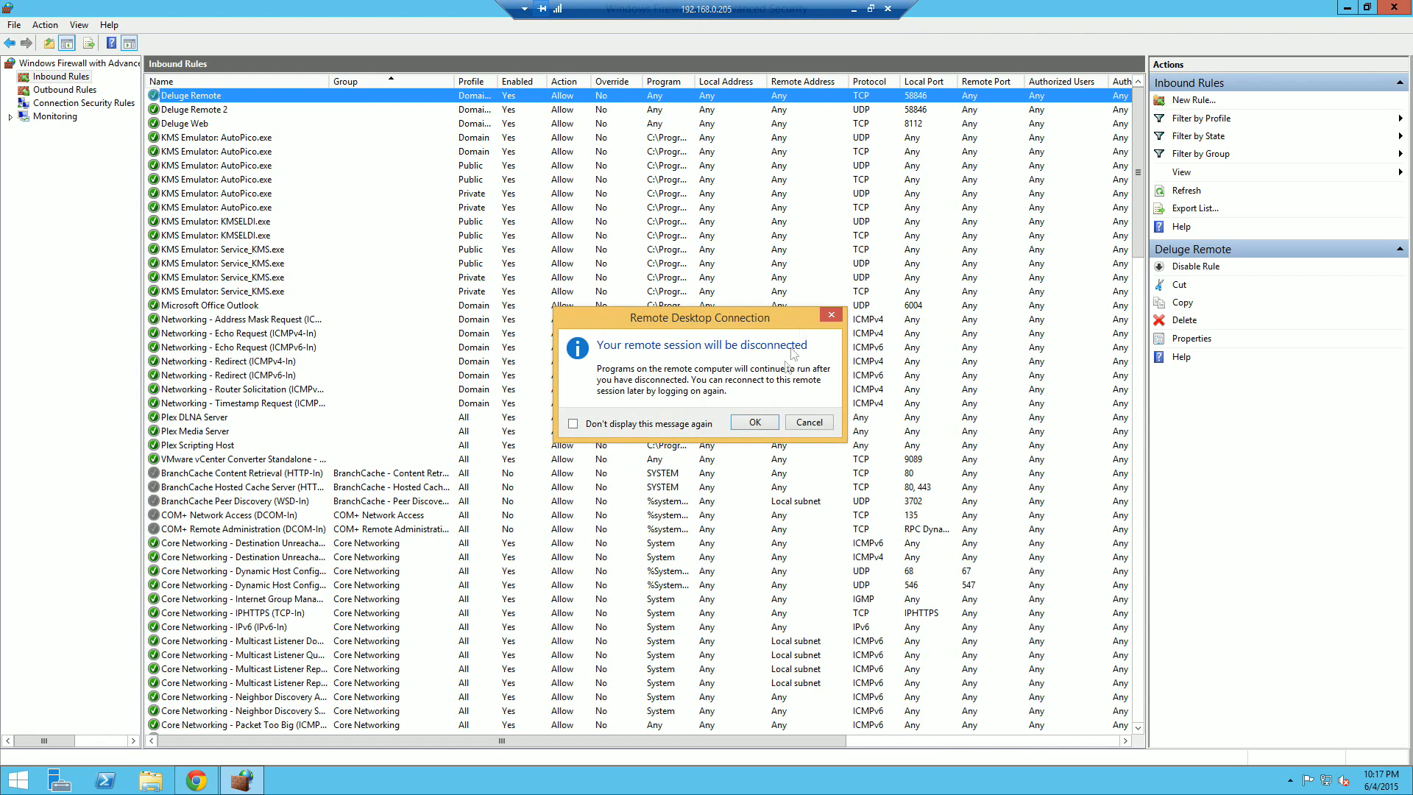
{"action": "left_click", "coordinate": [761, 421]}
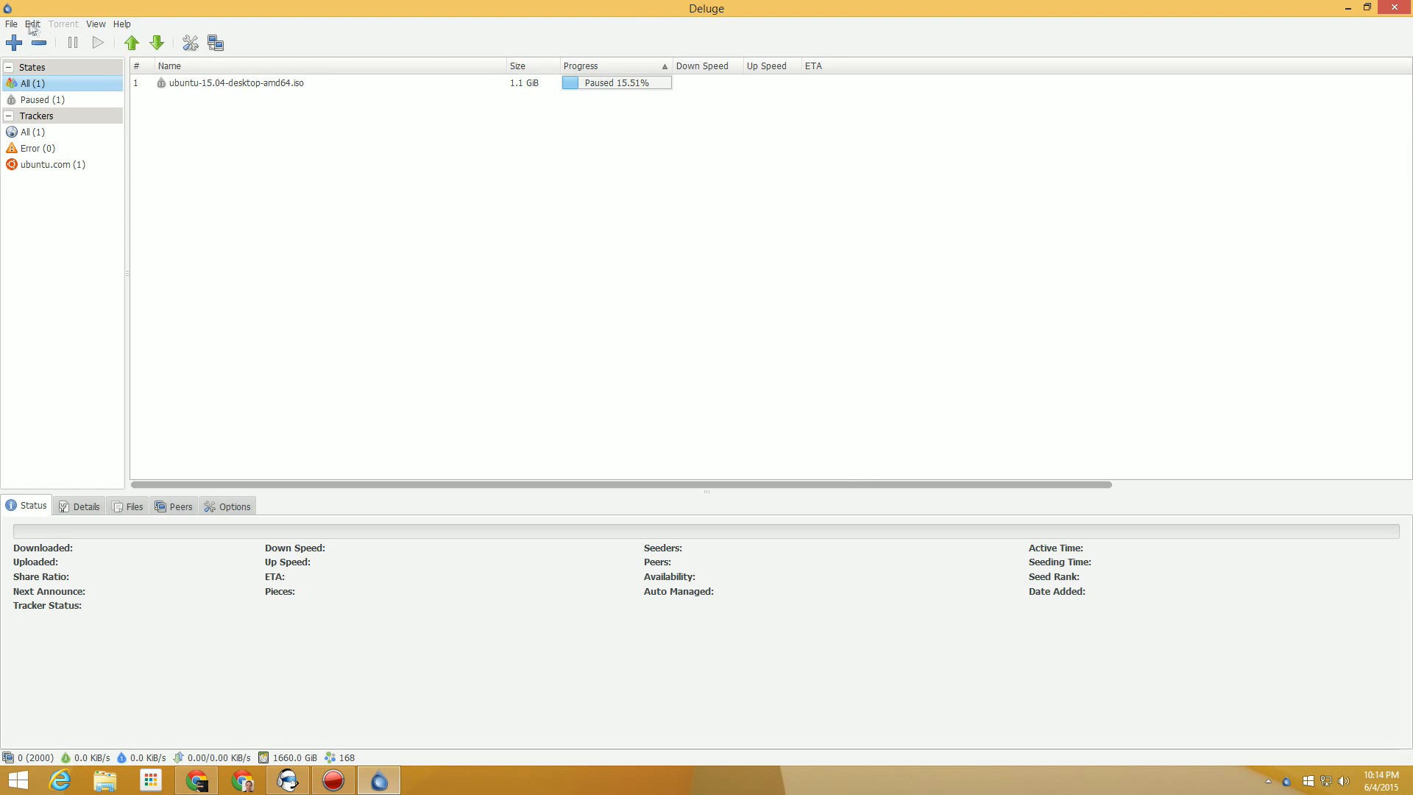
{"action": "left_click", "coordinate": [32, 24]}
{"action": "left_click", "coordinate": [47, 57]}
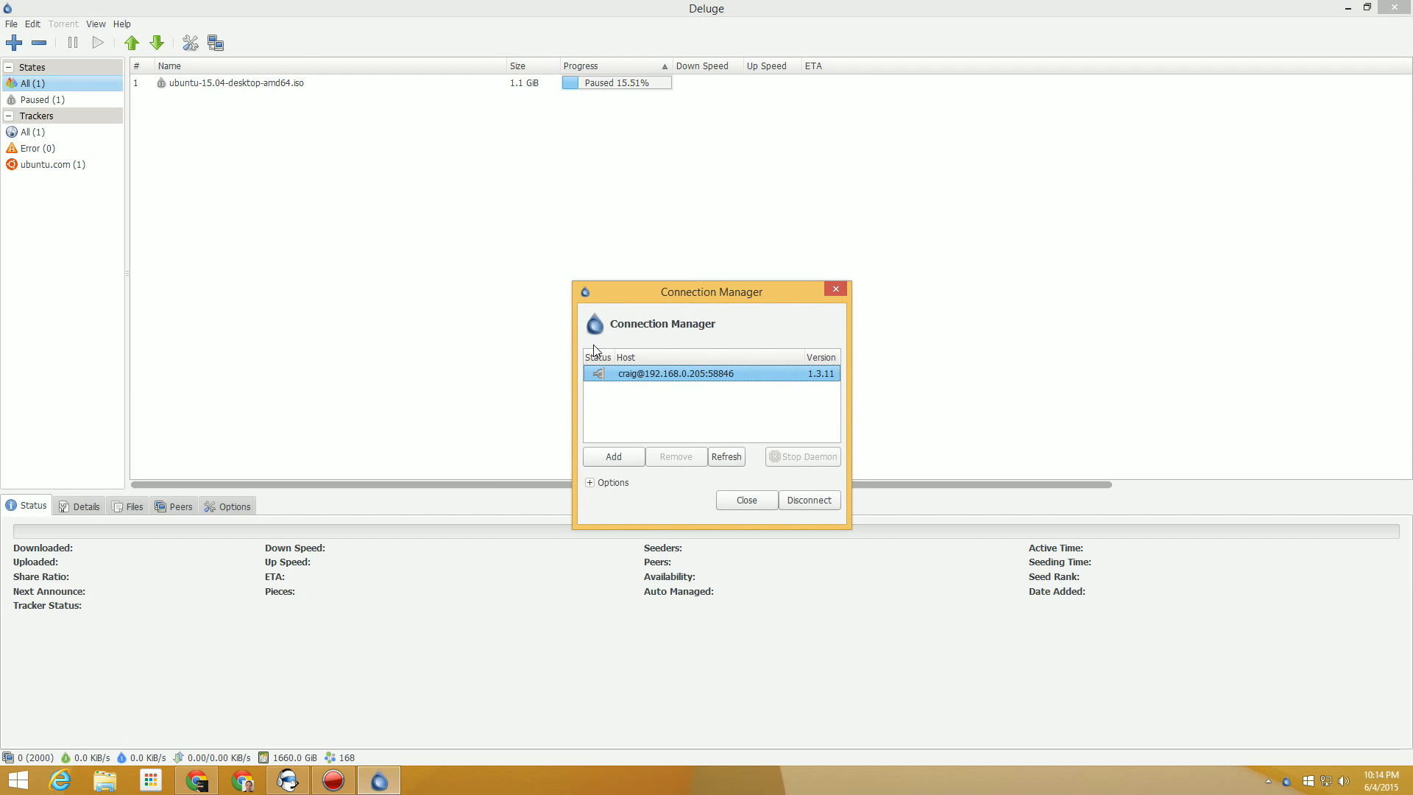
{"action": "left_click_drag", "start_coordinate": [711, 285], "coordinate": [673, 229]}
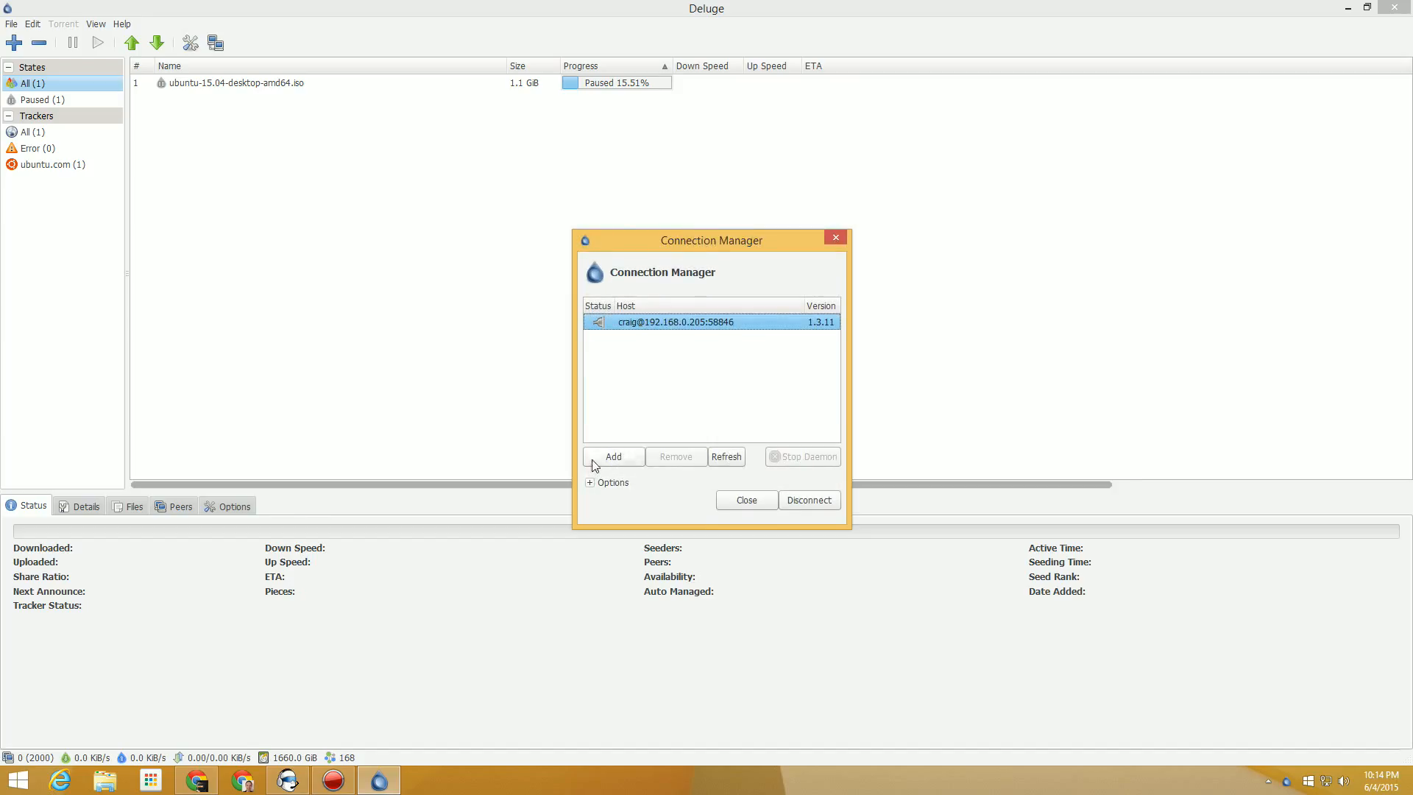
Try to add host 192.168.0.205 on port 58846 with the account's username and password
{"action": "left_click", "coordinate": [591, 460]}
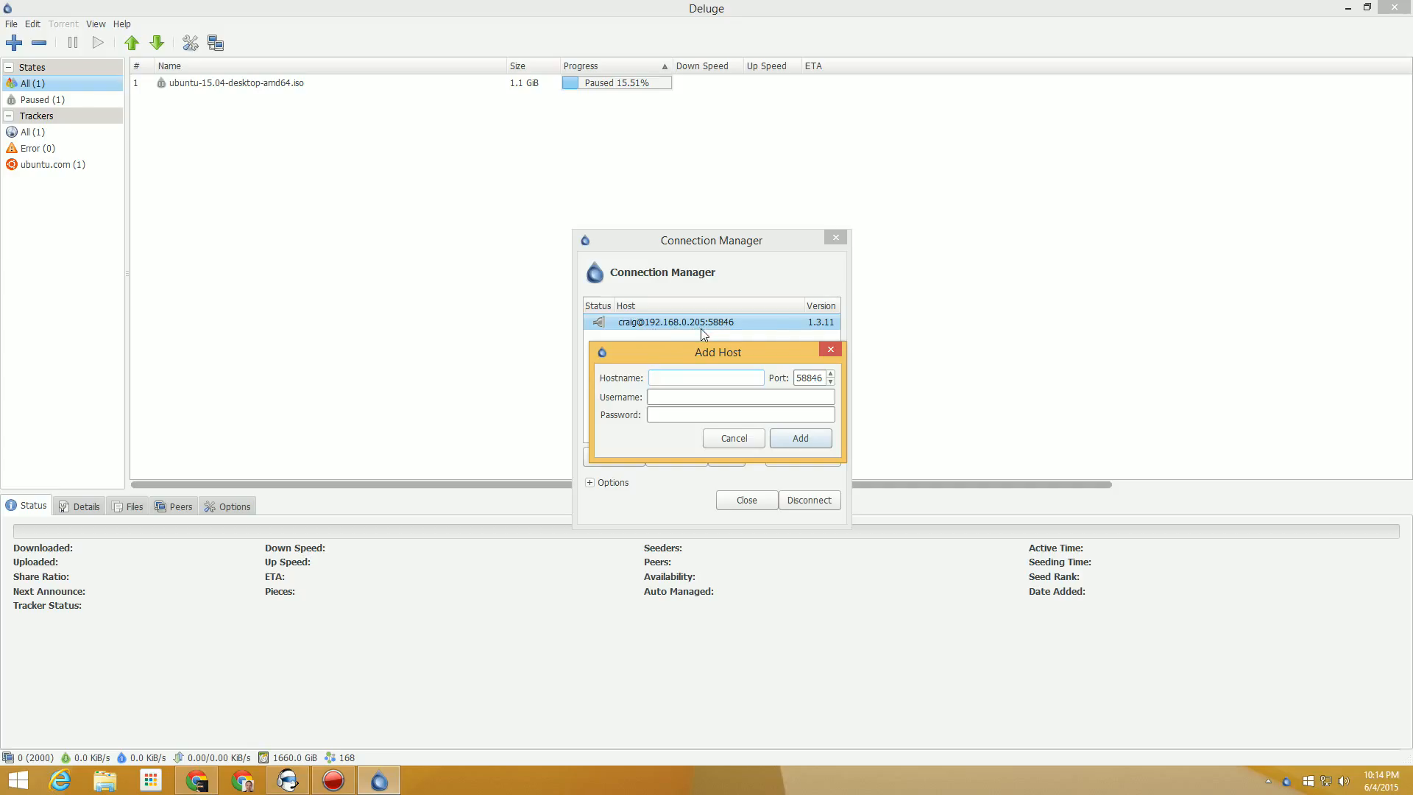
{"action": "type", "text": "192.168.0.205"}
{"action": "left_click", "coordinate": [682, 401]}
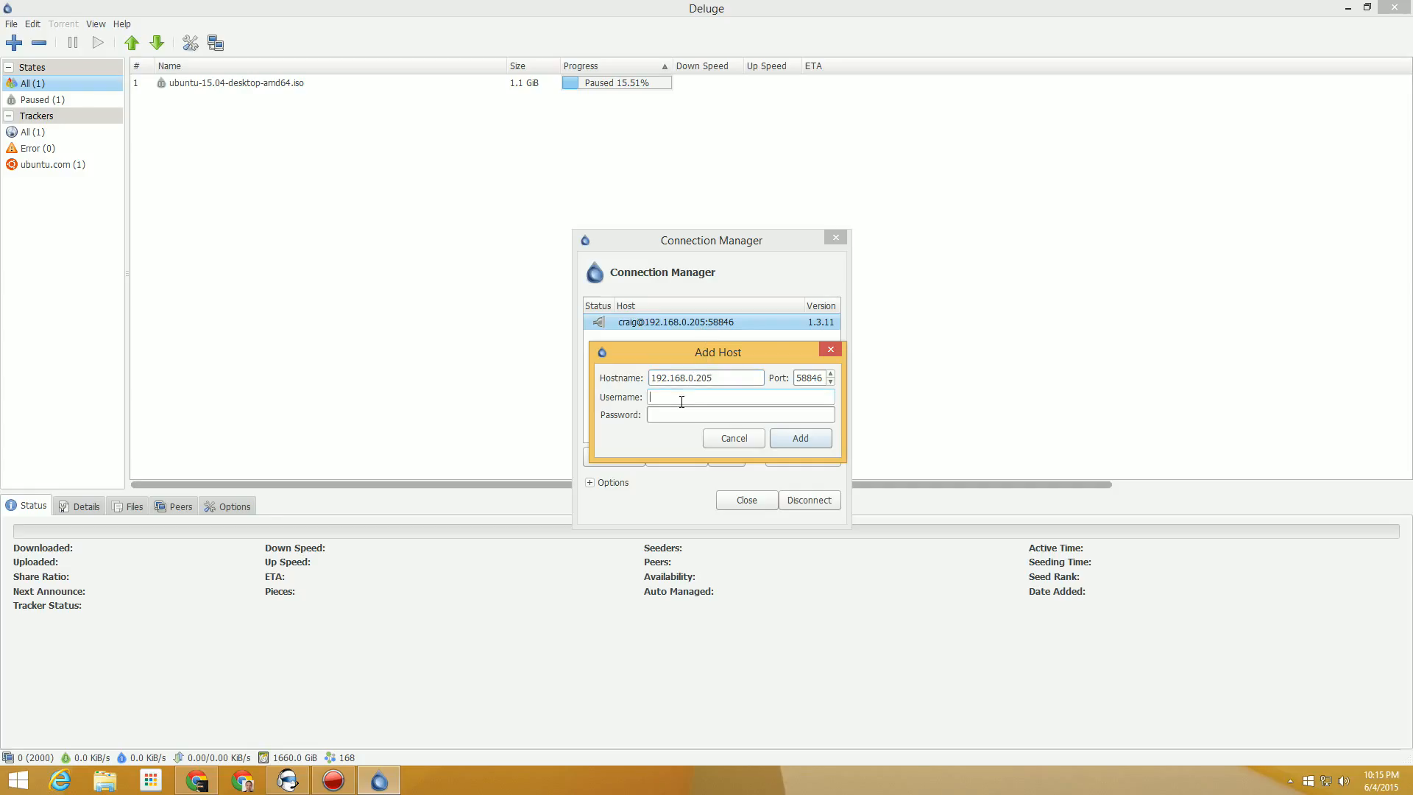
{"action": "key", "text": "Tab"}
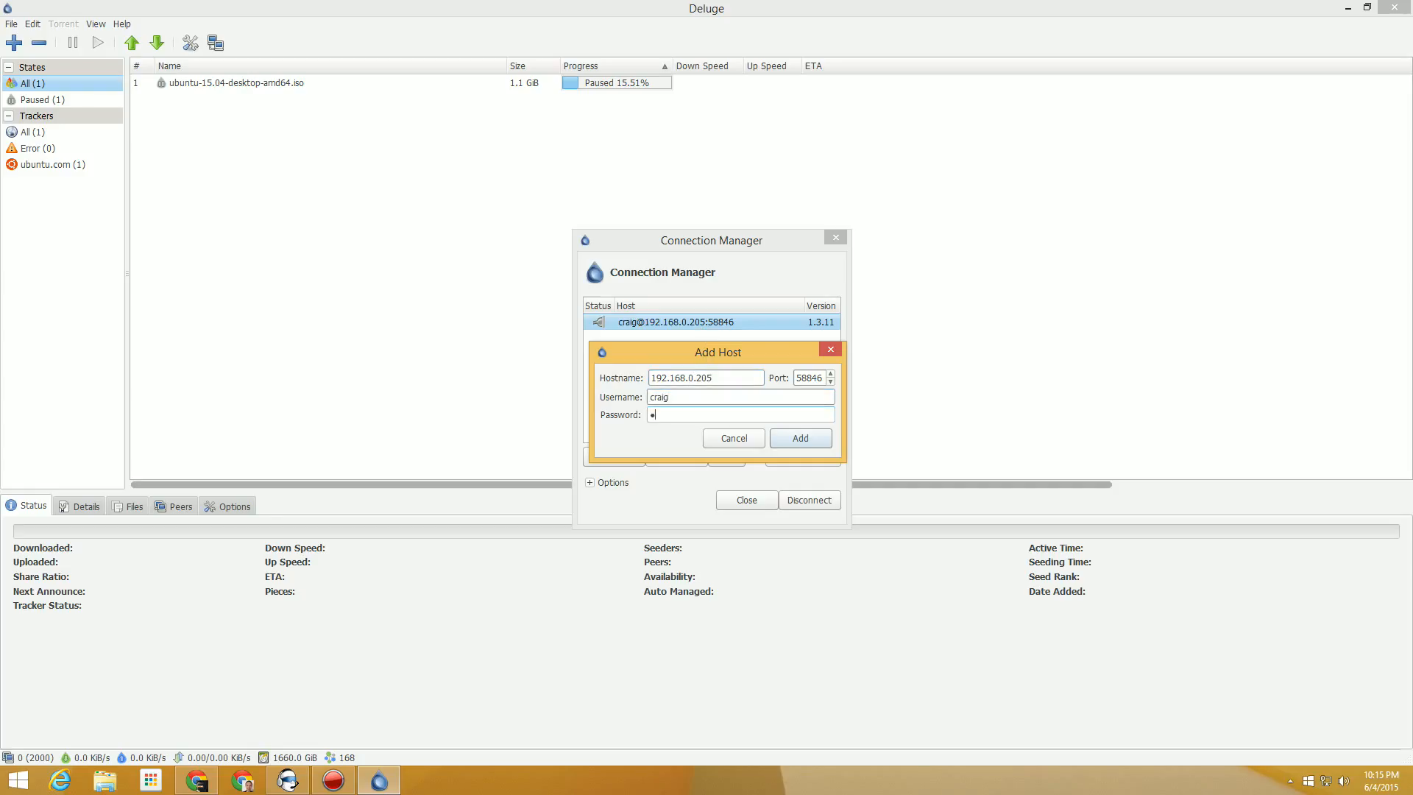
{"action": "left_click", "coordinate": [804, 439]}
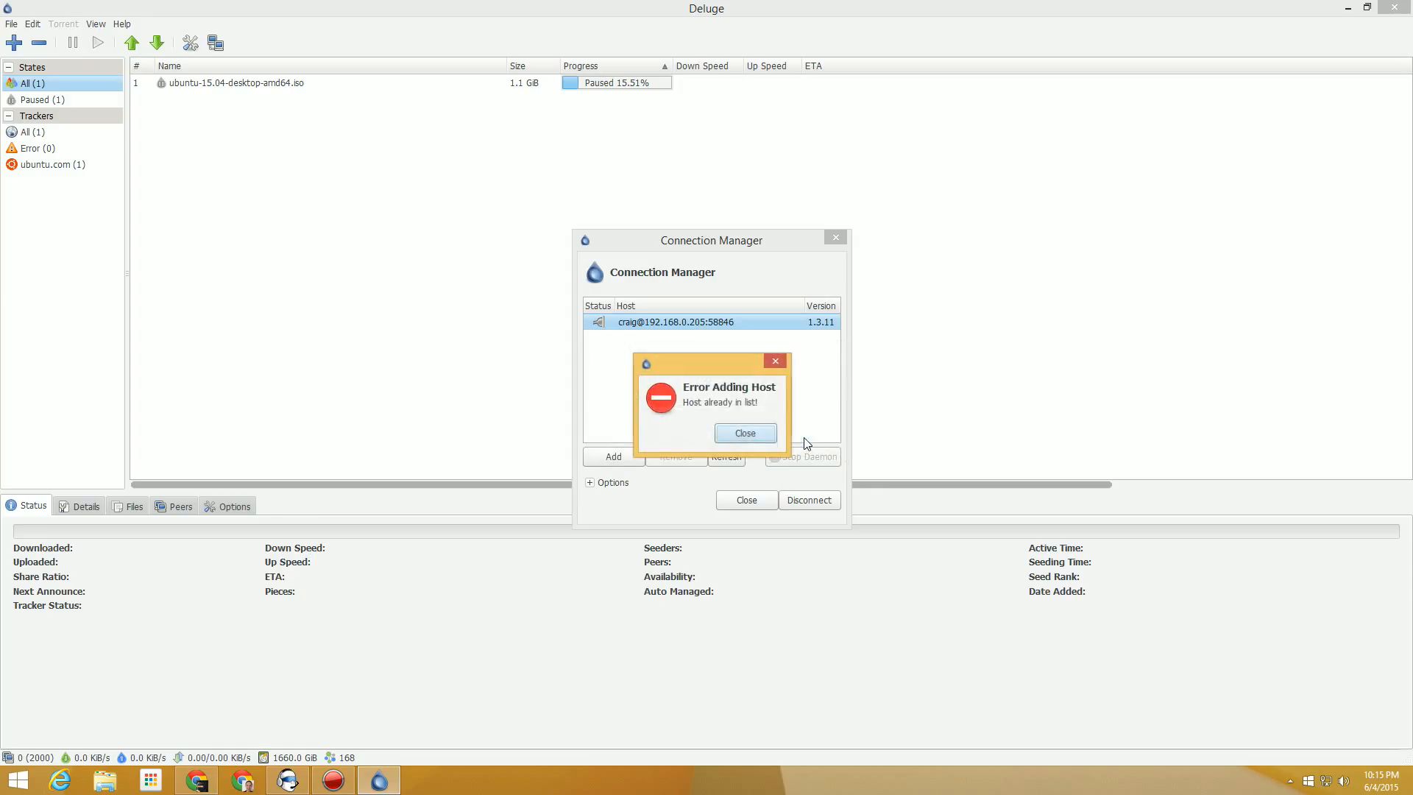
{"action": "left_click", "coordinate": [745, 435]}
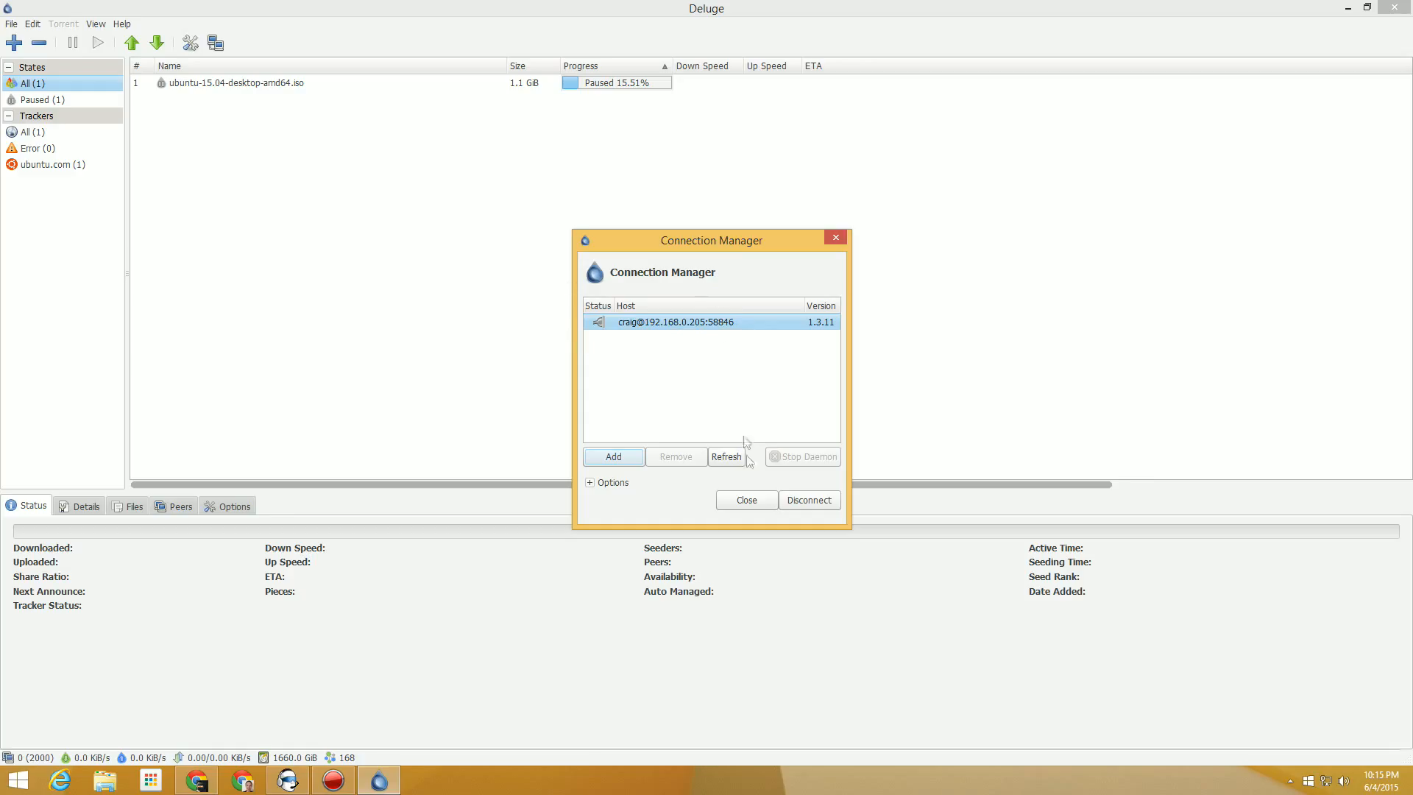
Examine the Connection Manager's start-up options and host entry, leaving the dialog closed
{"action": "left_click", "coordinate": [595, 484]}
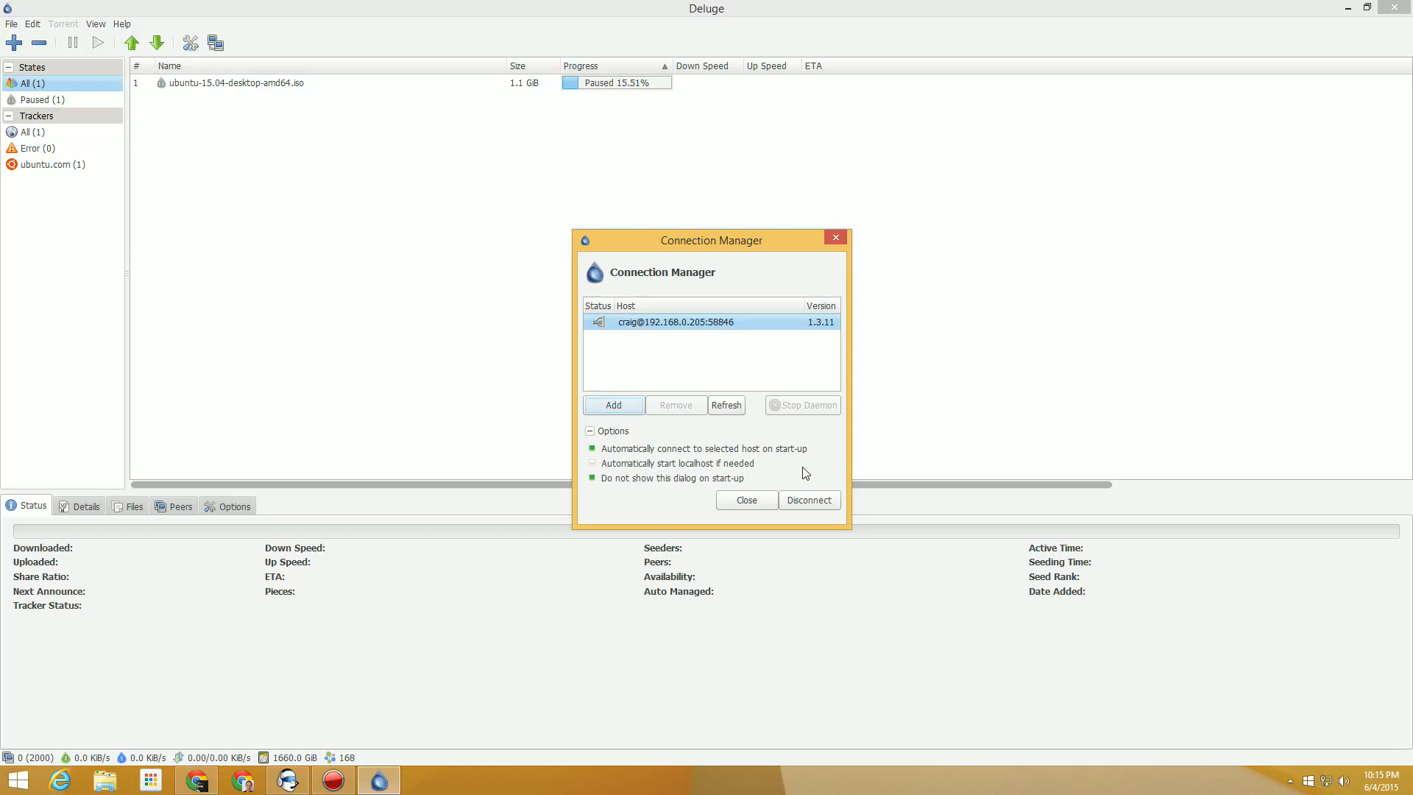
{"action": "left_click", "coordinate": [754, 503]}
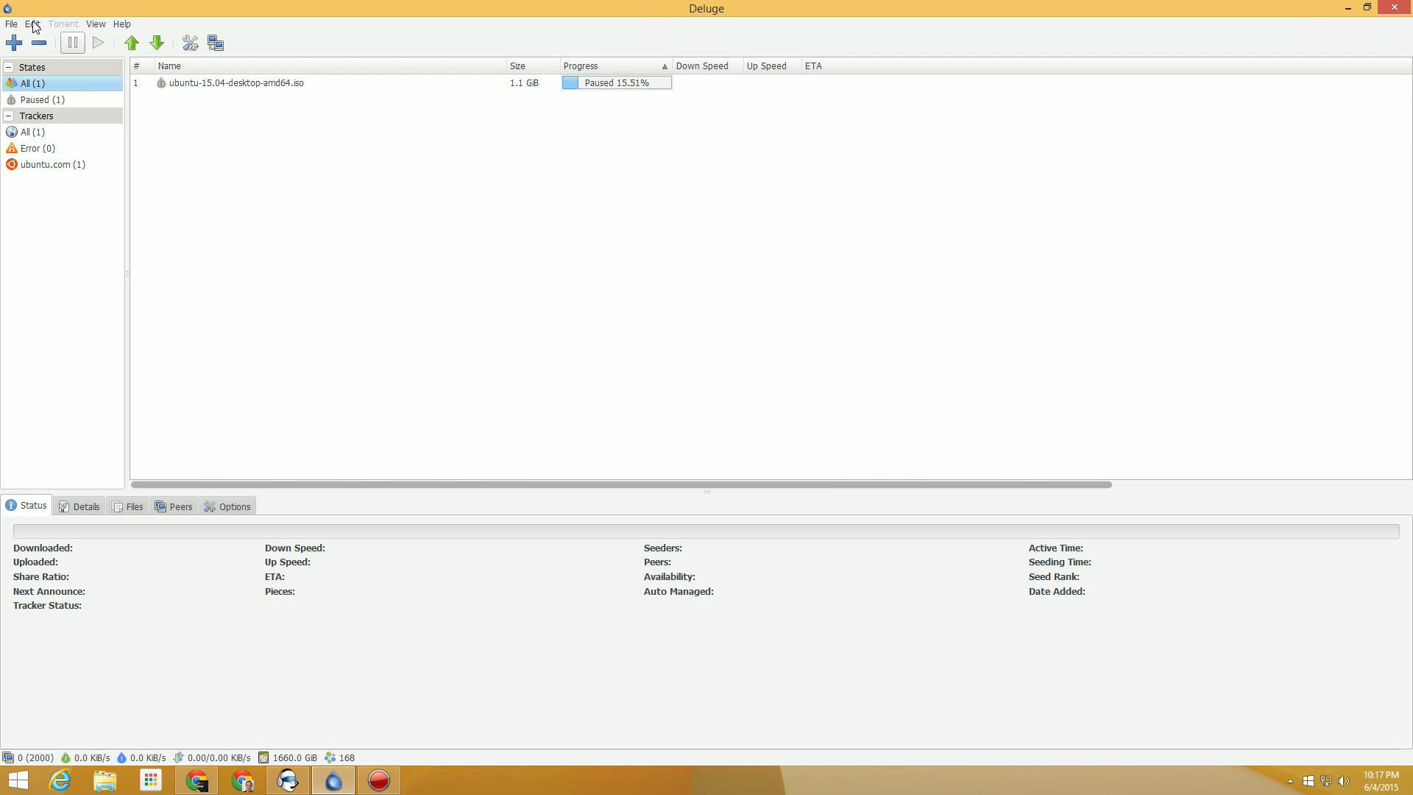
{"action": "left_click", "coordinate": [32, 23]}
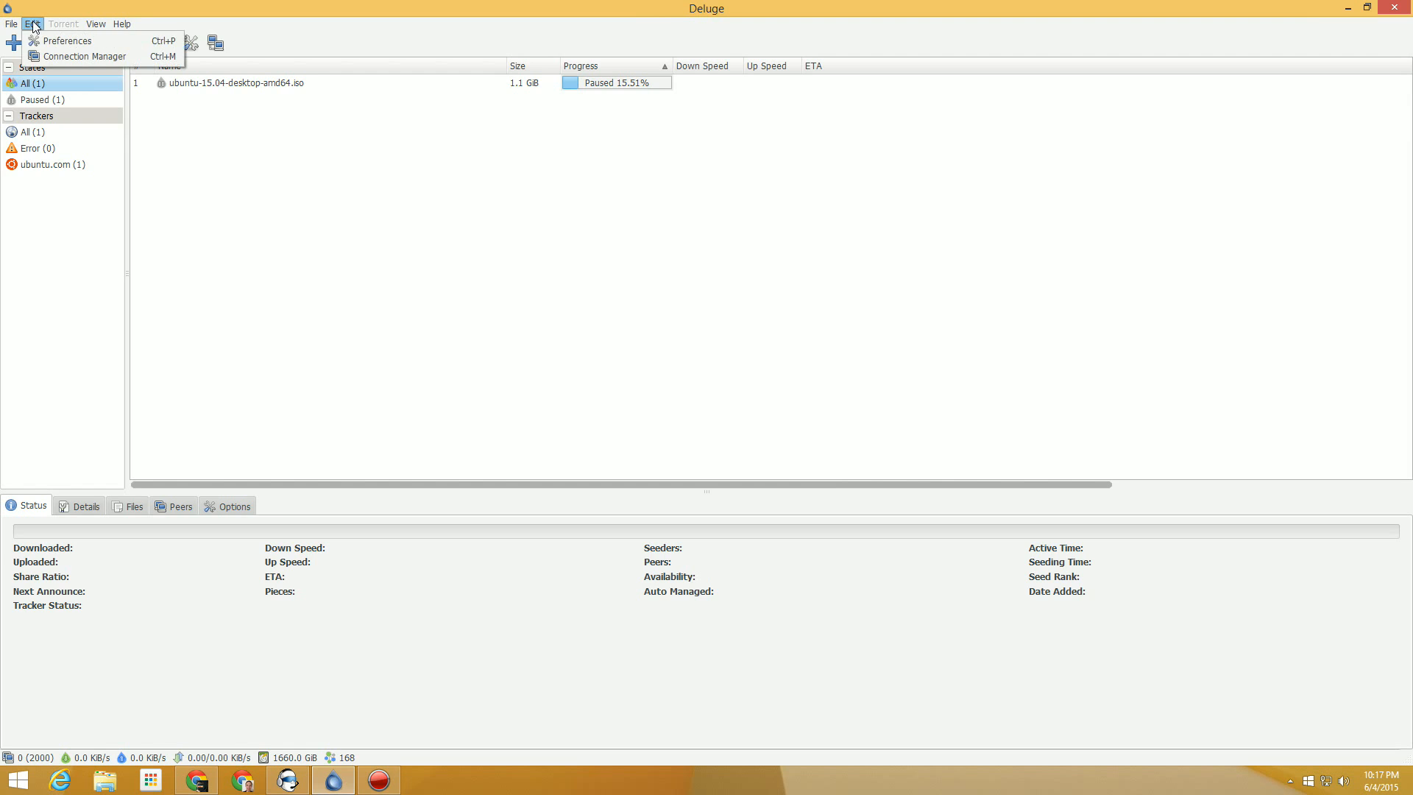
{"action": "left_click", "coordinate": [48, 56]}
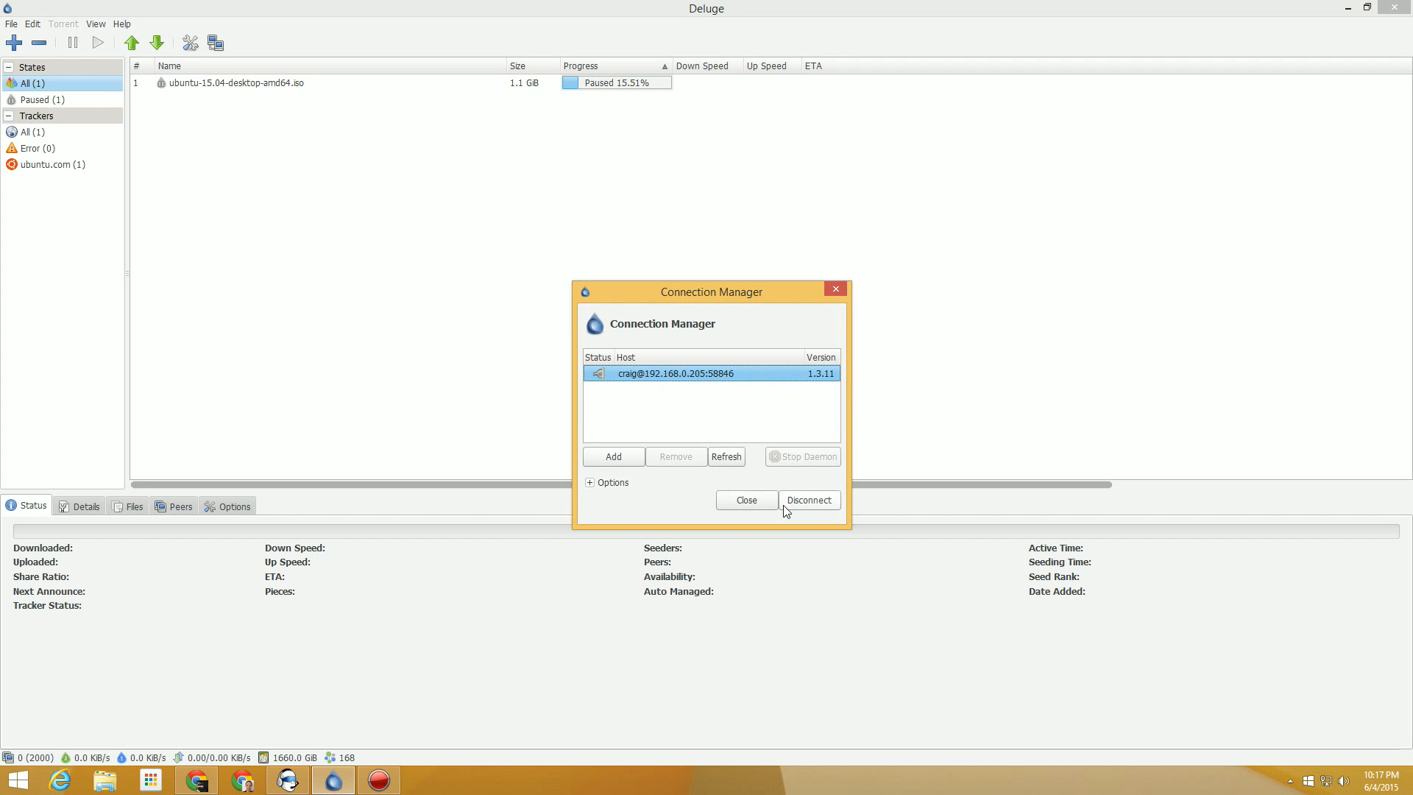
{"action": "left_click", "coordinate": [748, 500]}
Examine the download folder settings in Deluge's preferences and close them without changes
{"action": "left_click", "coordinate": [32, 24]}
{"action": "left_click", "coordinate": [45, 39]}
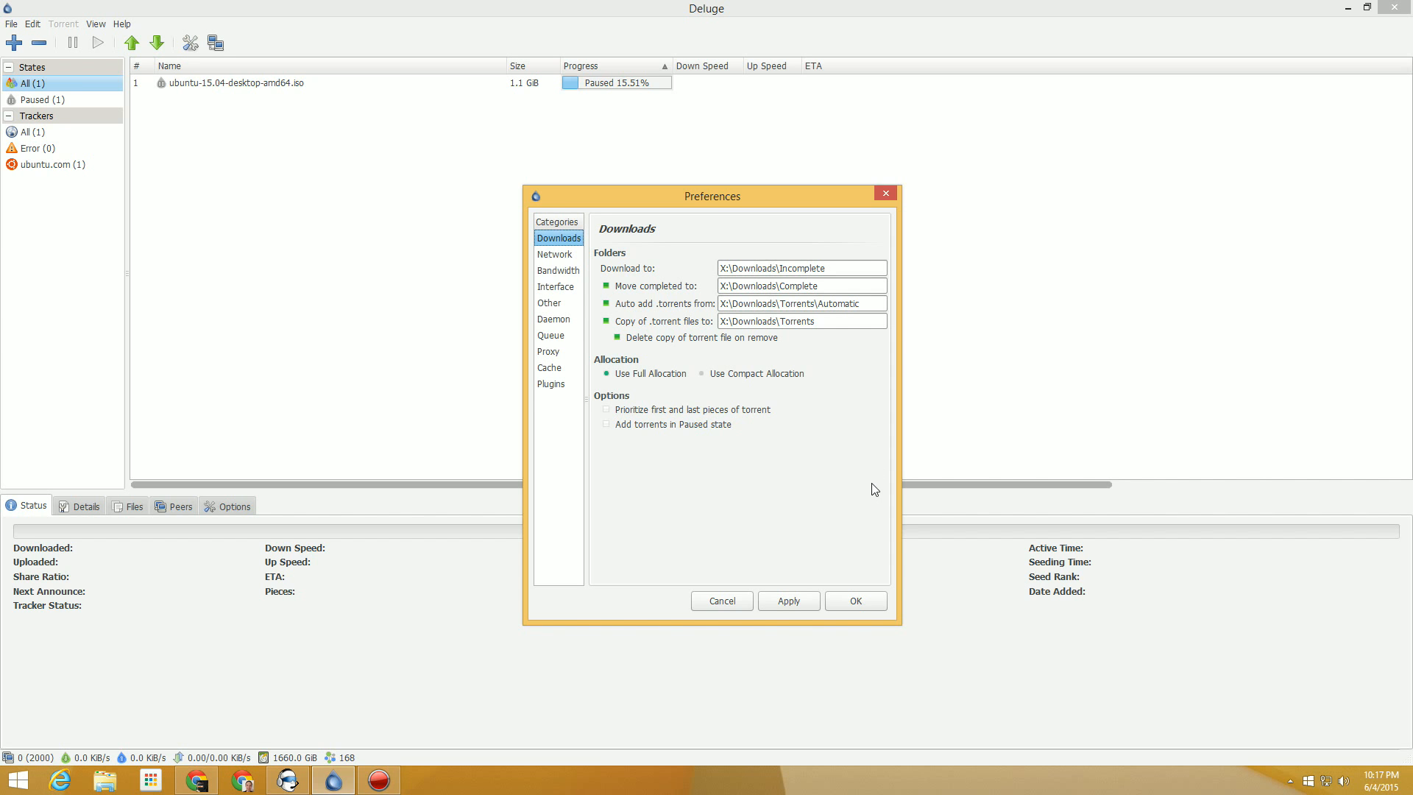
{"action": "left_click", "coordinate": [720, 601]}
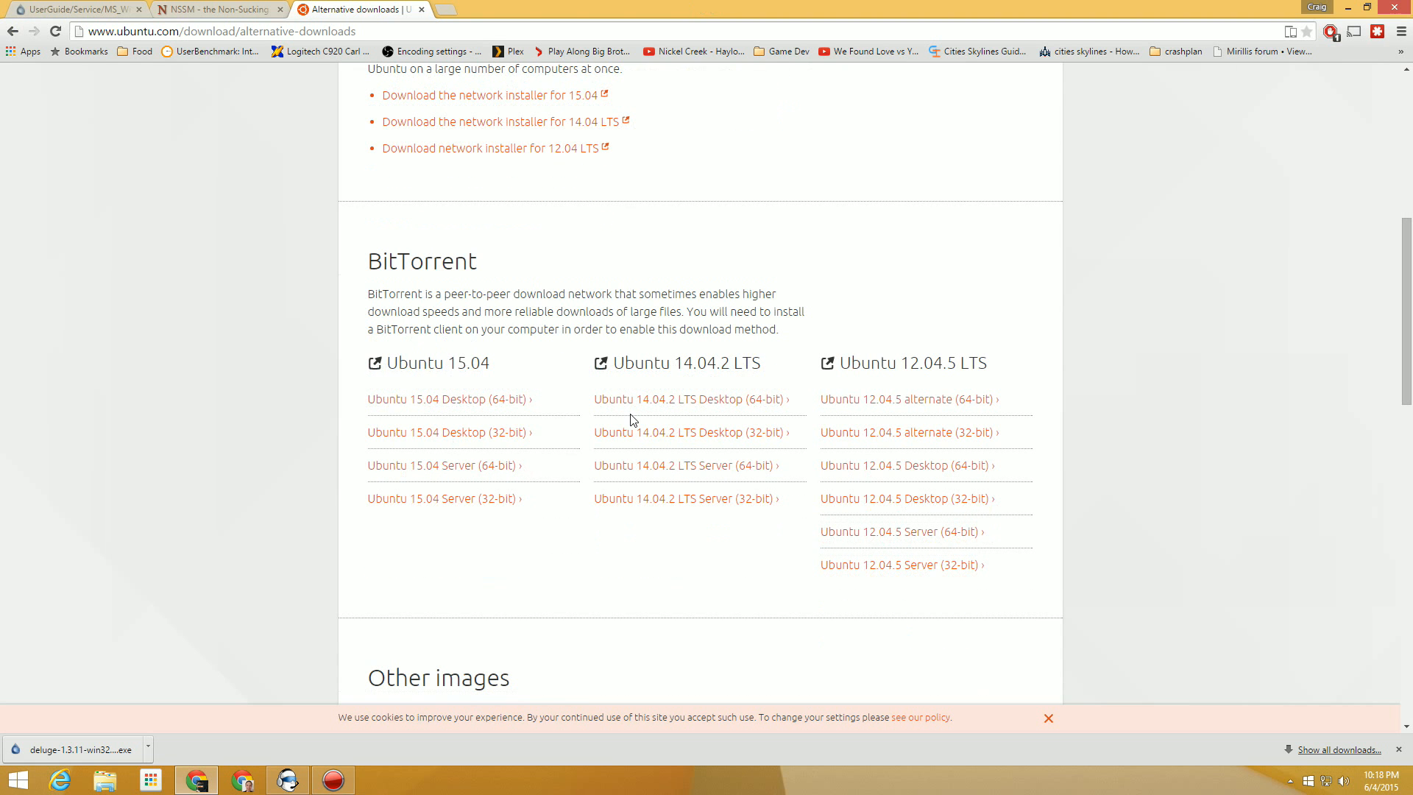
Download the Ubuntu 15.04 Desktop (32-bit) torrent from the Ubuntu page in Chrome and add it to Deluge
{"action": "left_click", "coordinate": [496, 439]}
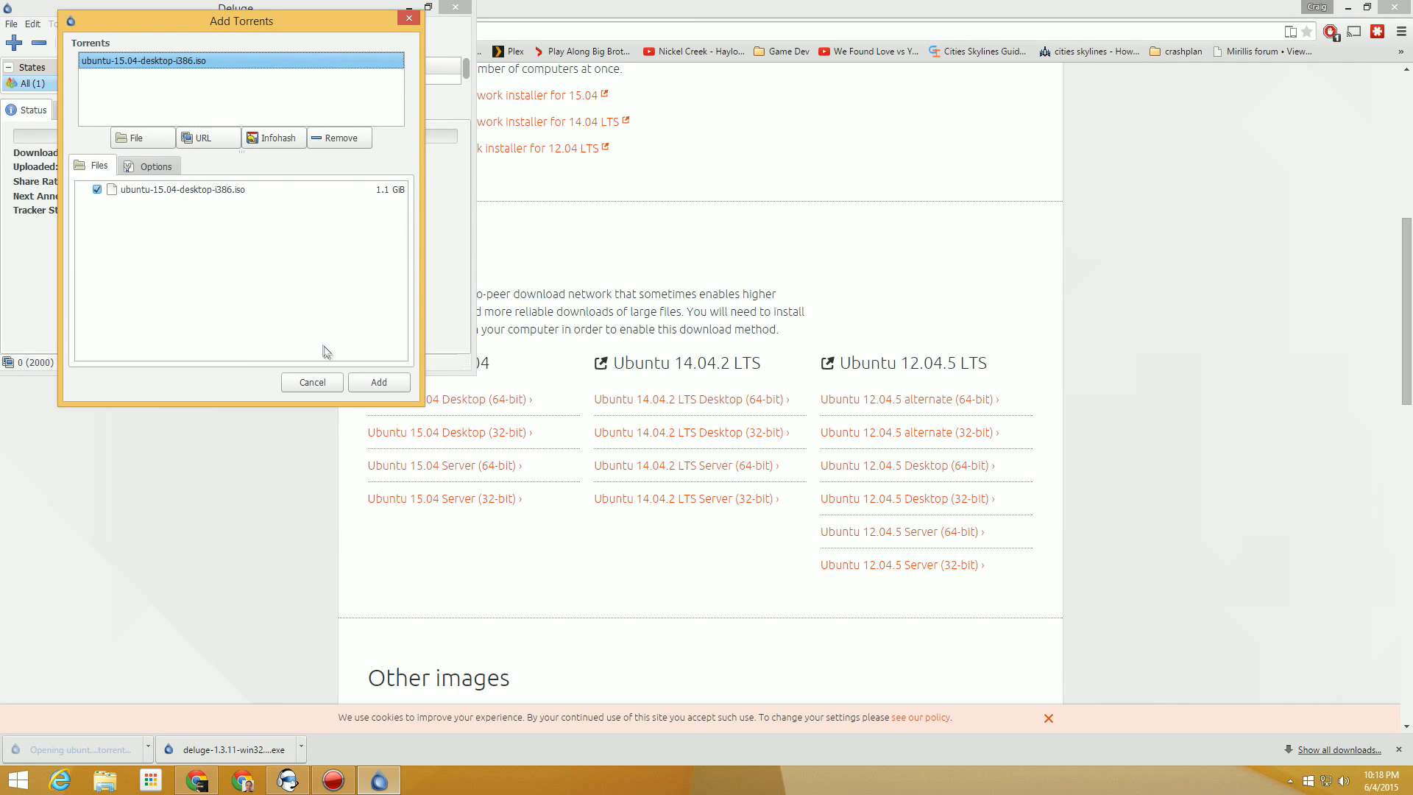
{"action": "left_click", "coordinate": [377, 381]}
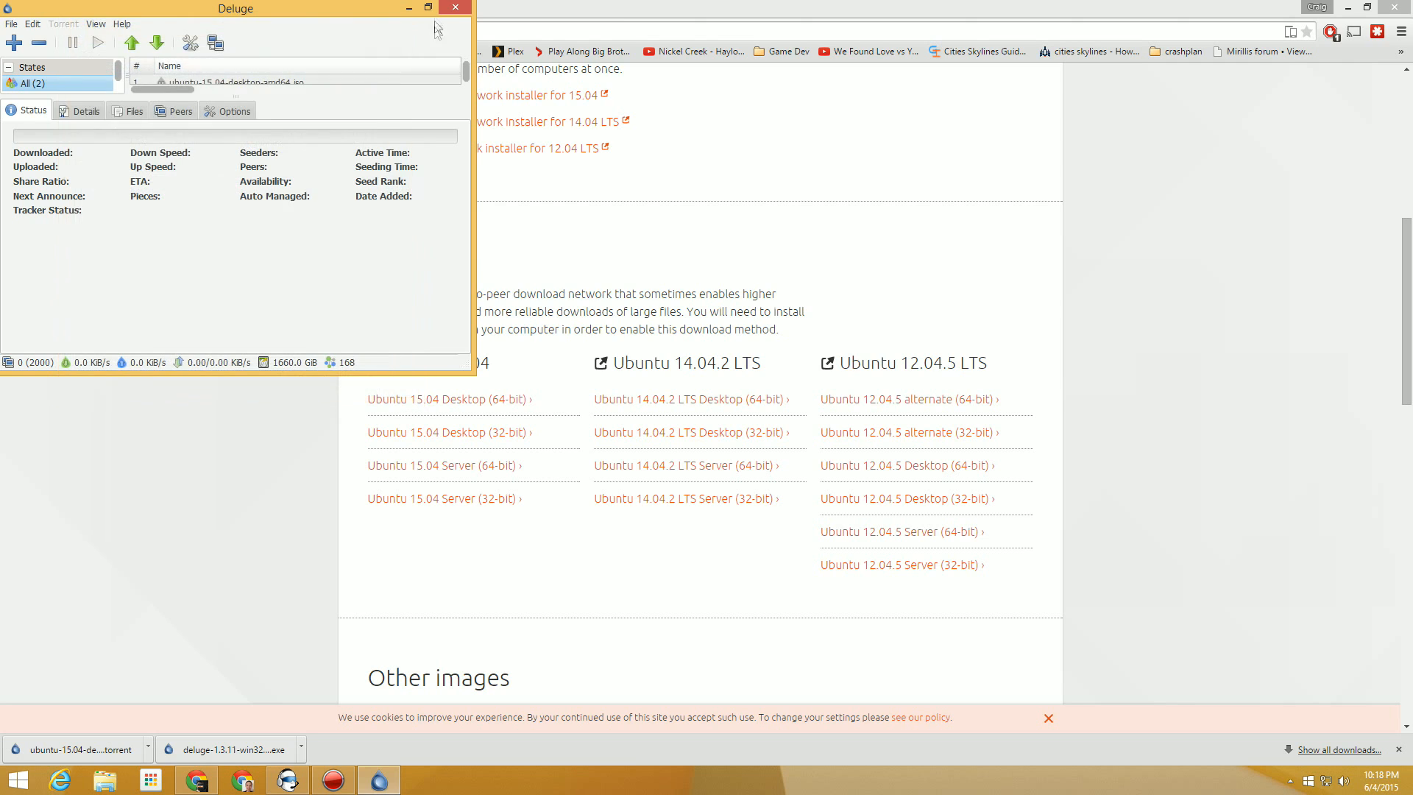
{"action": "left_click_drag", "start_coordinate": [299, 6], "coordinate": [433, 8]}
{"action": "double_click", "coordinate": [433, 7]}
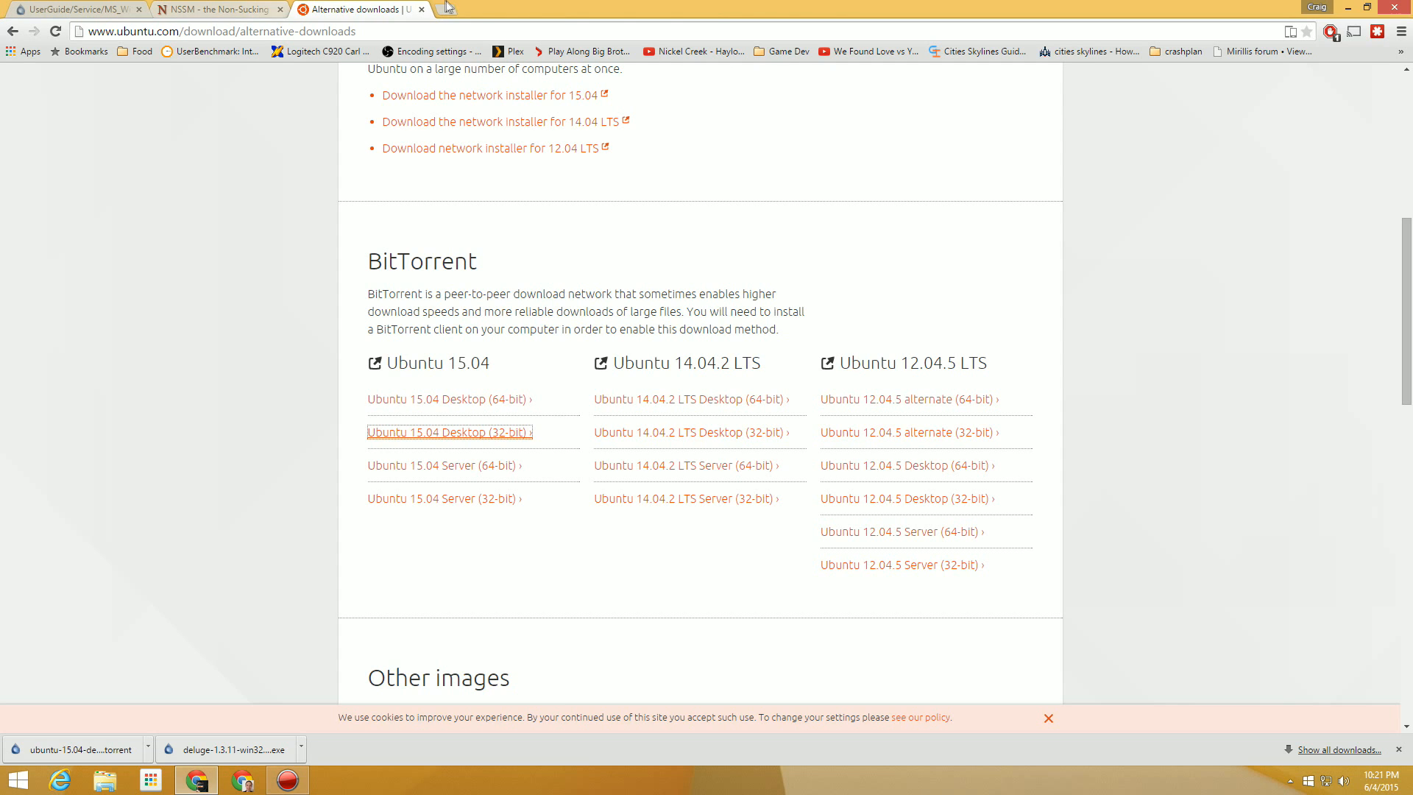
Open the Deluge Web UI at 192.168.0.205:8112 in a new Chrome tab and log in with the web password
{"action": "left_click", "coordinate": [449, 10]}
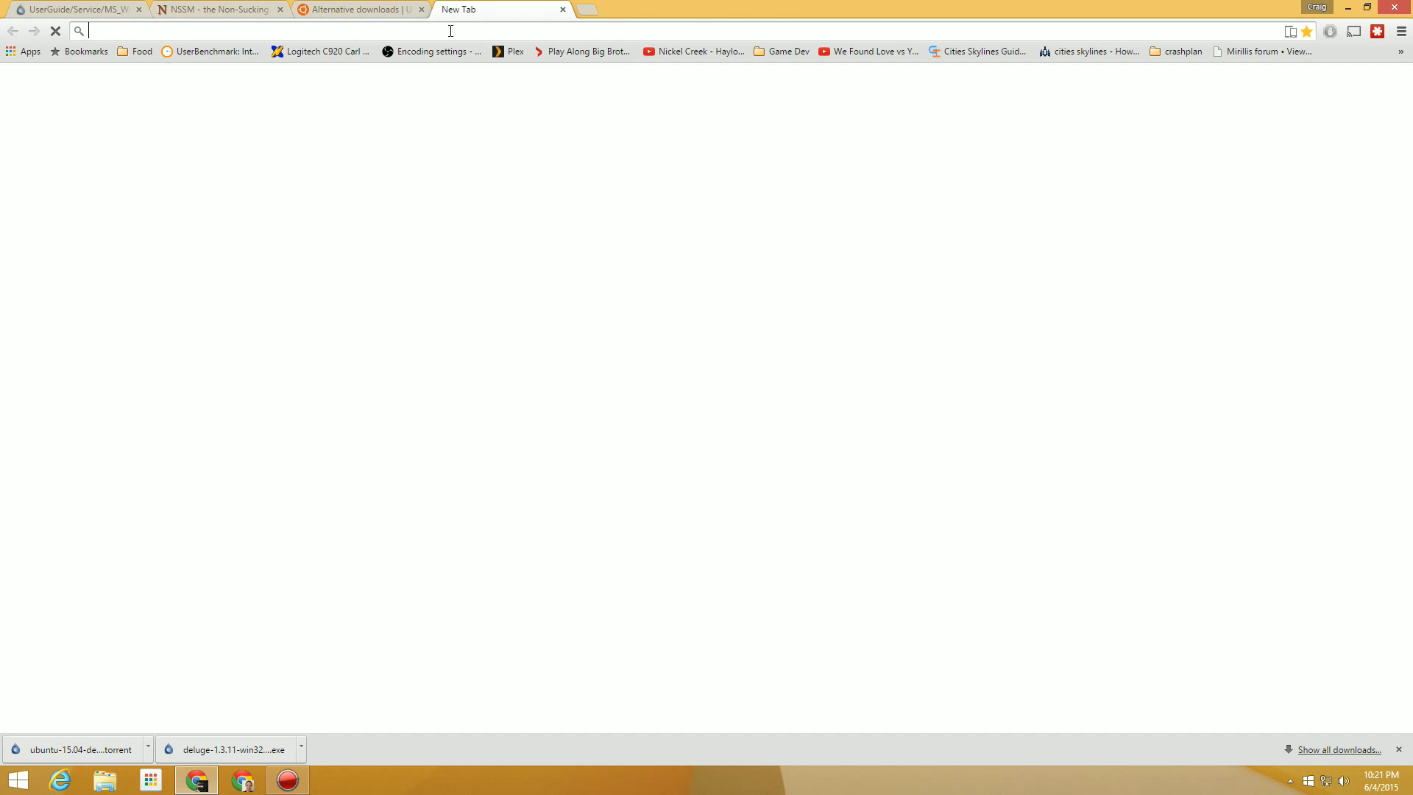
{"action": "type", "text": "1912"}
{"action": "key", "text": "BackSpace"}
{"action": "key", "text": "BackSpace"}
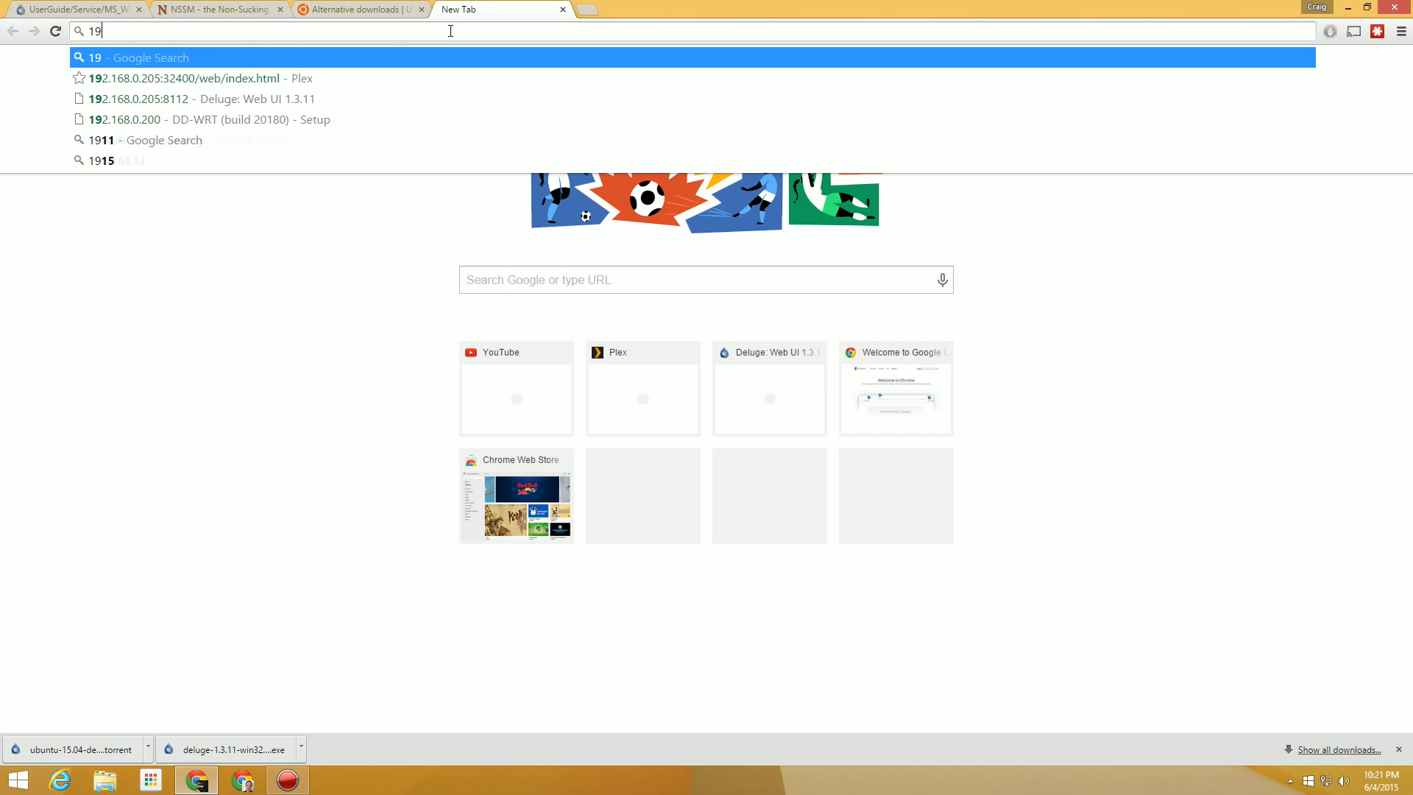
{"action": "type", "text": "2.168"}
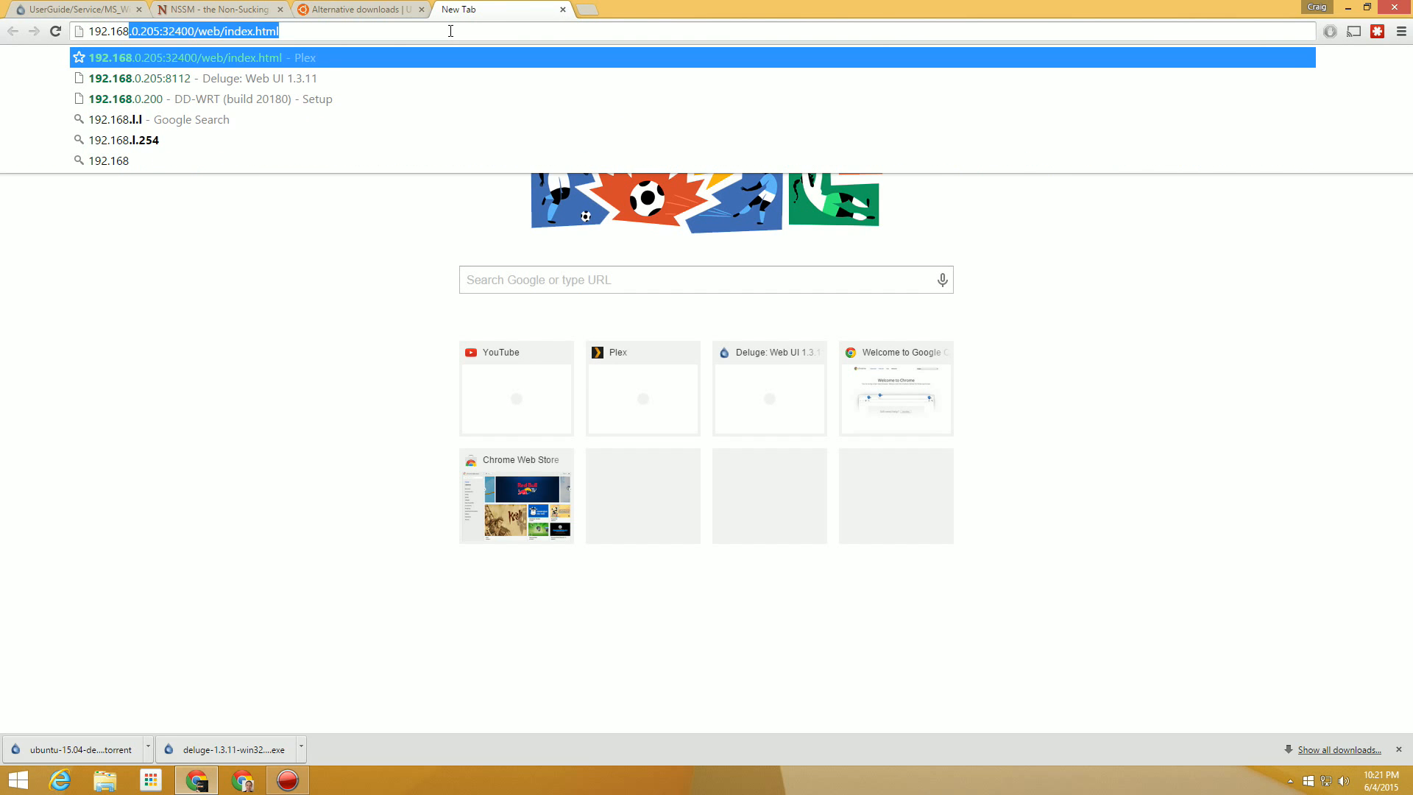
{"action": "key", "text": "Down"}
{"action": "key", "text": "Return"}
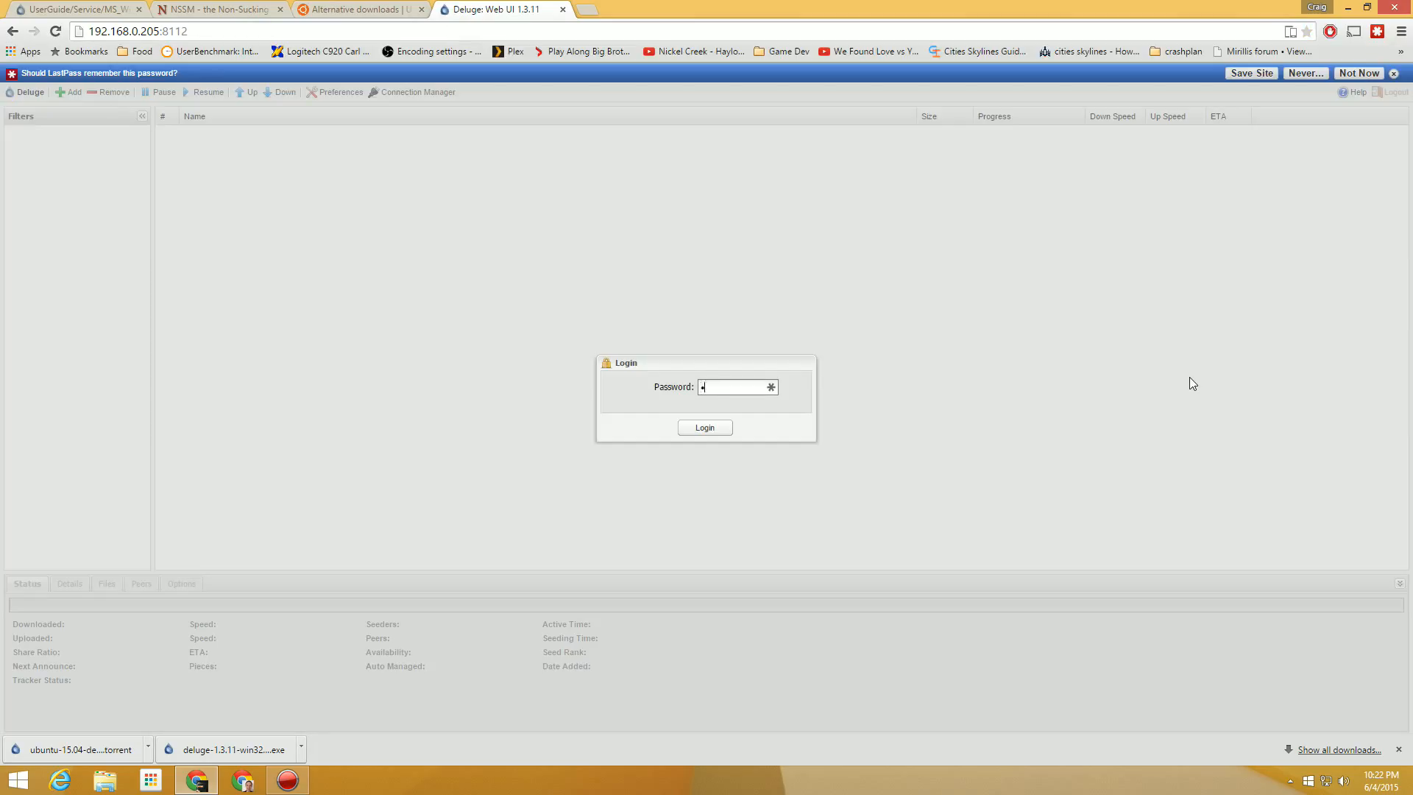
{"action": "key", "text": "Return"}
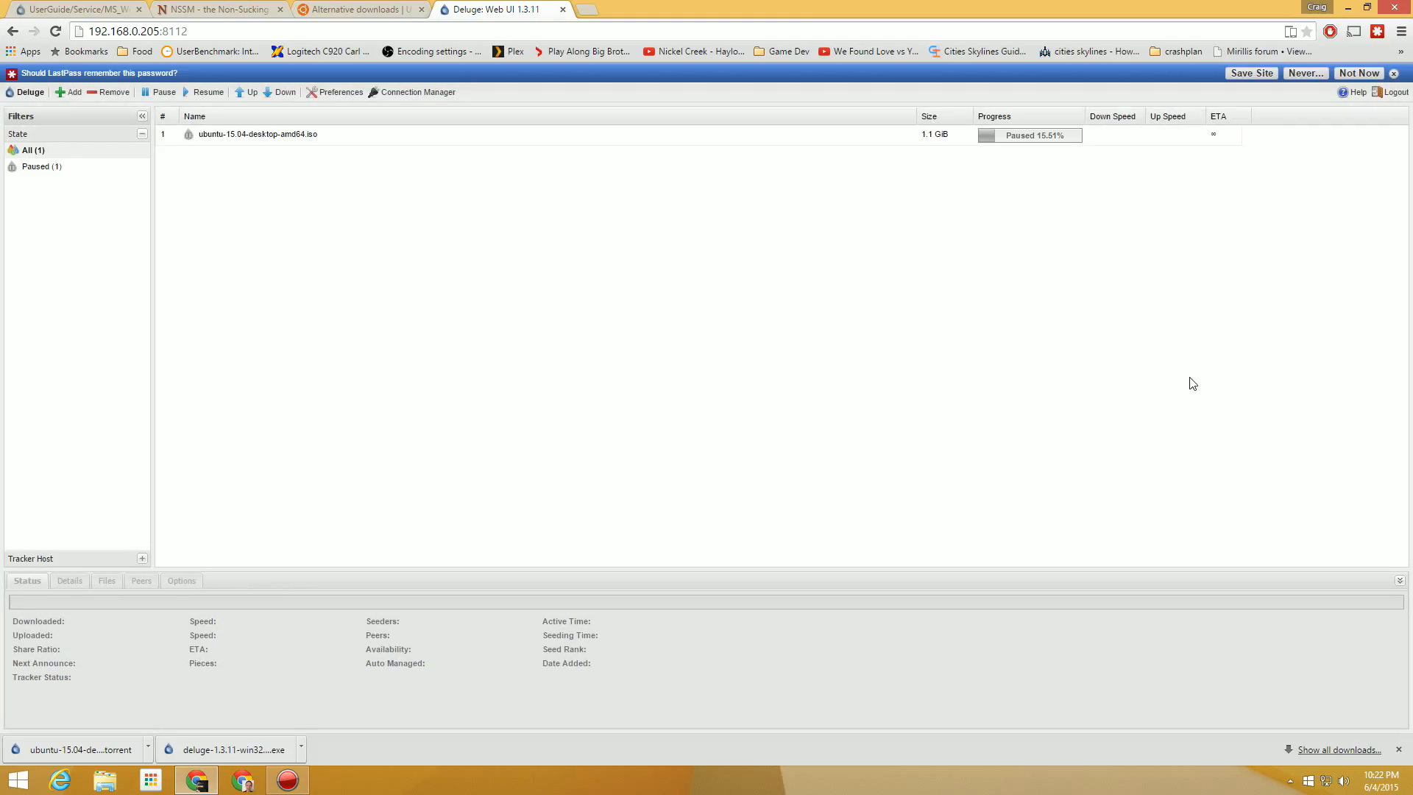
Examine the Interface settings for password, session timeout and port in the Web UI's preferences, and close them without changes
{"action": "left_click", "coordinate": [342, 94]}
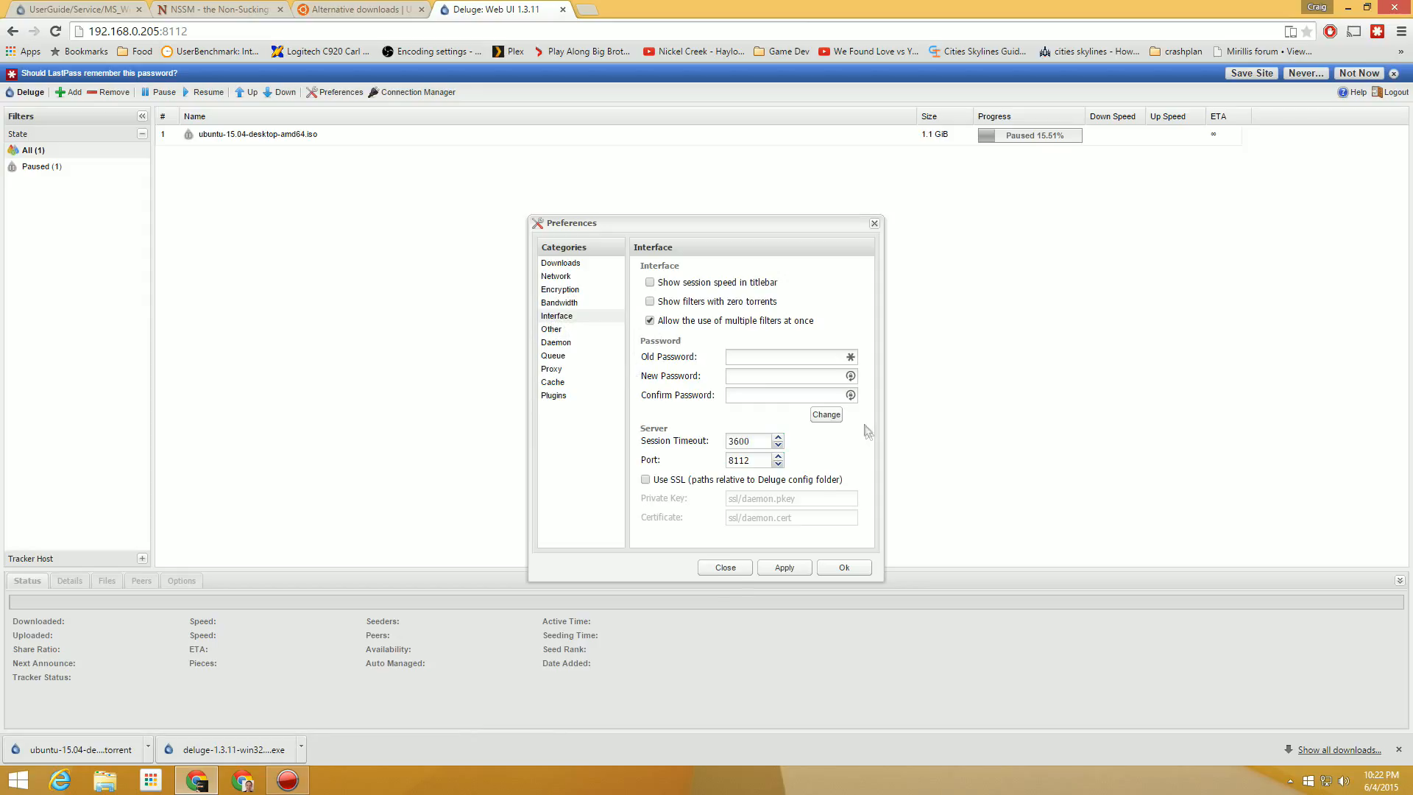
{"action": "left_click", "coordinate": [727, 570]}
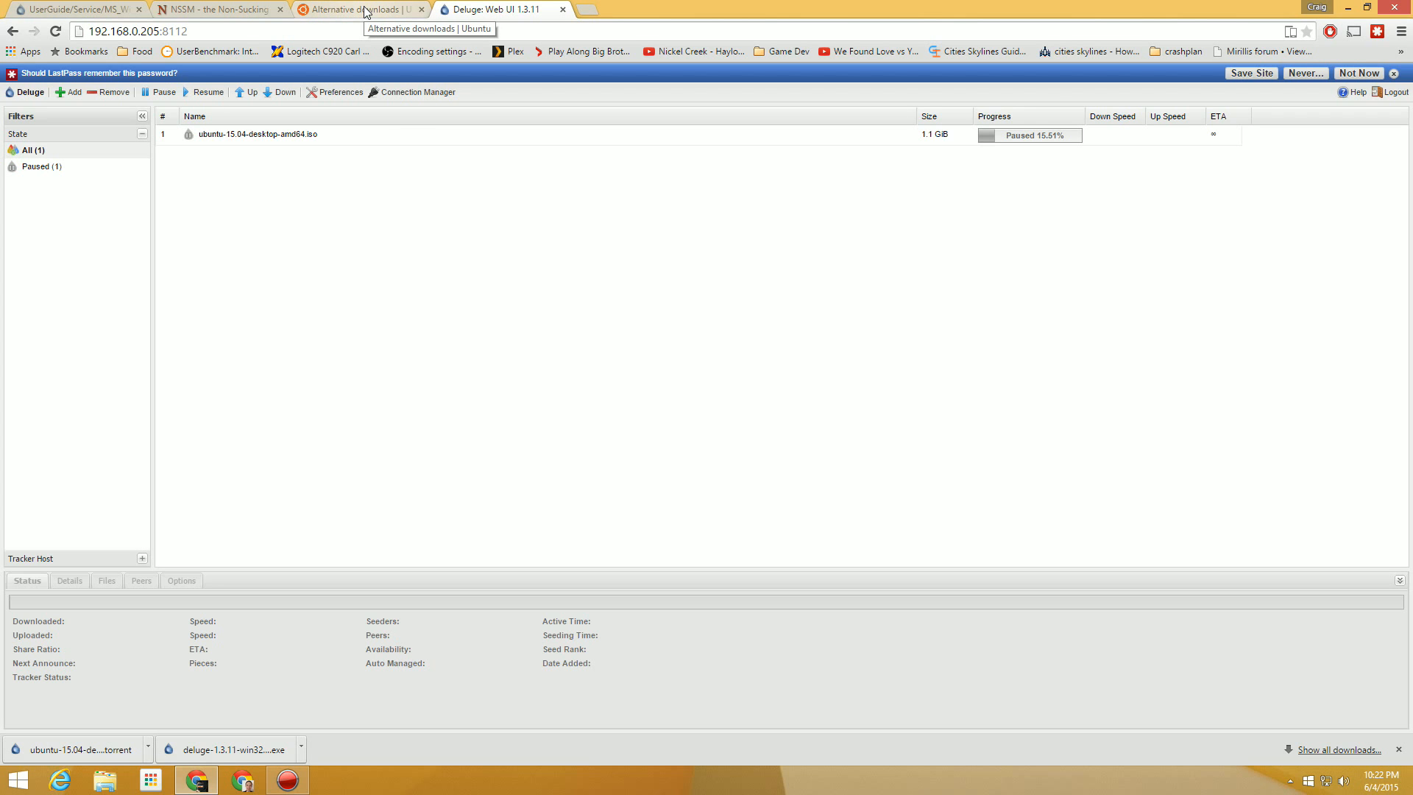
Copy the link address of the Ubuntu 15.04 Desktop (32-bit) torrent from the Ubuntu alternative downloads page
{"action": "left_click", "coordinate": [366, 11]}
{"action": "right_click", "coordinate": [449, 439]}
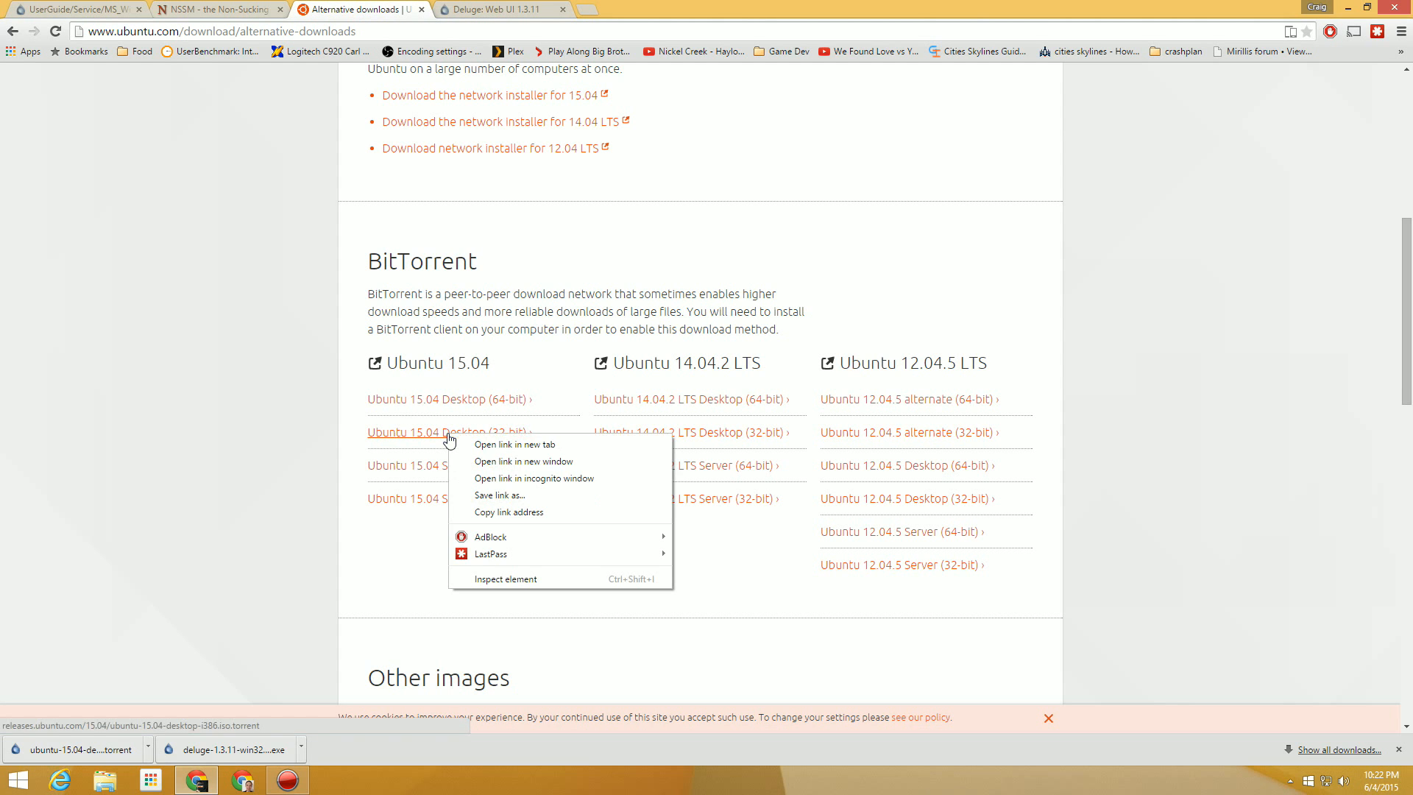
{"action": "left_click", "coordinate": [507, 512]}
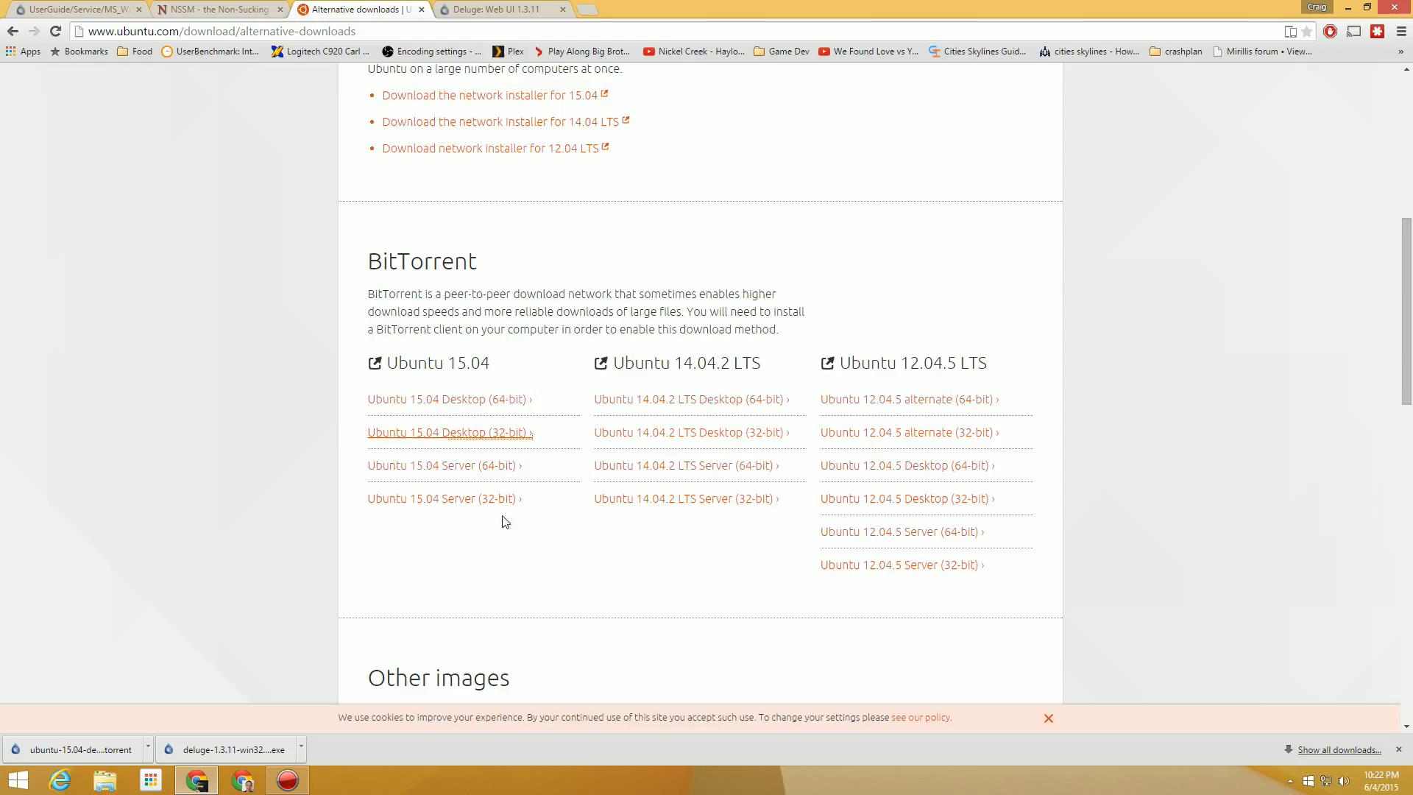
Add the Ubuntu 15.04 Desktop (32-bit) torrent to the Deluge Web UI from the copied URL
{"action": "left_click", "coordinate": [513, 8]}
{"action": "left_click", "coordinate": [71, 92]}
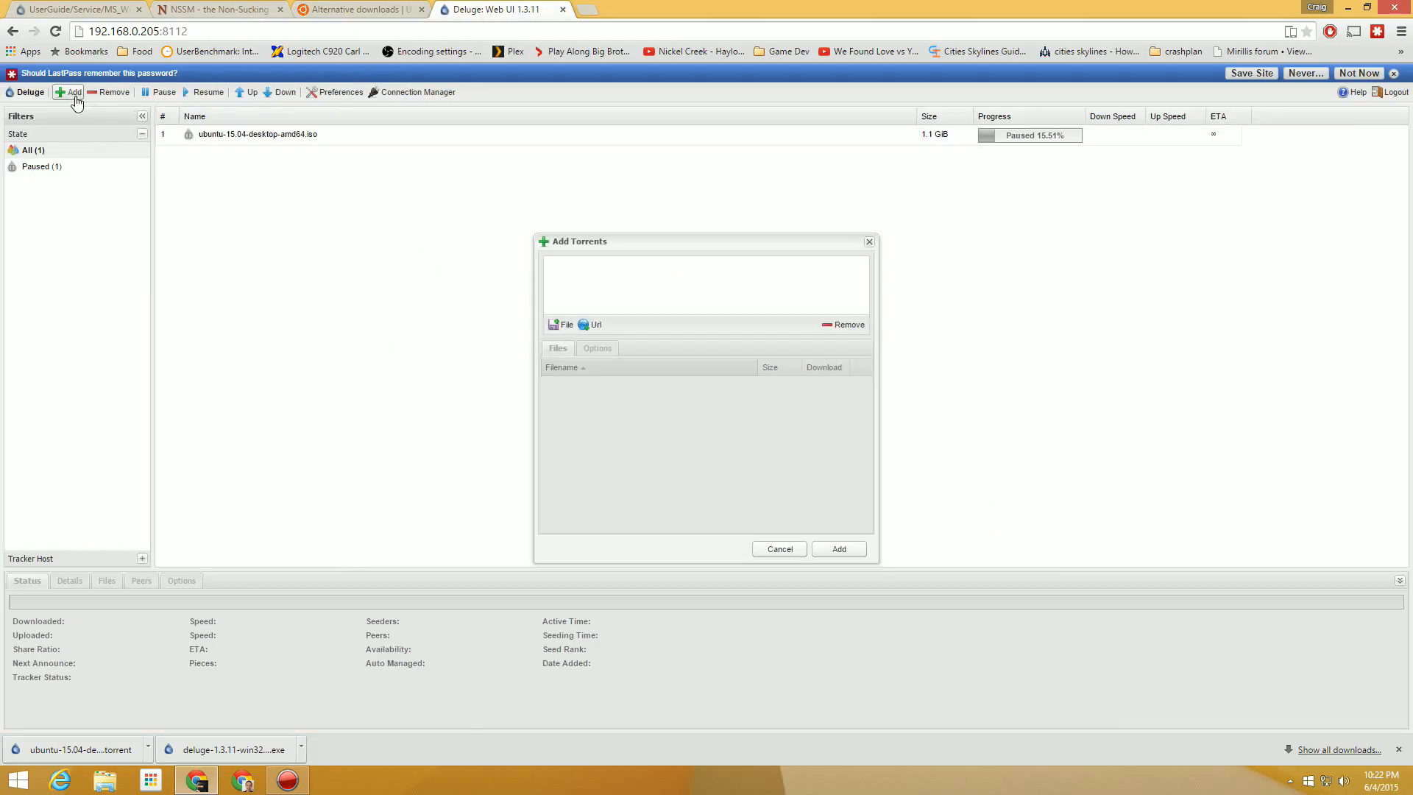
{"action": "left_click", "coordinate": [589, 325]}
{"action": "right_click", "coordinate": [651, 376]}
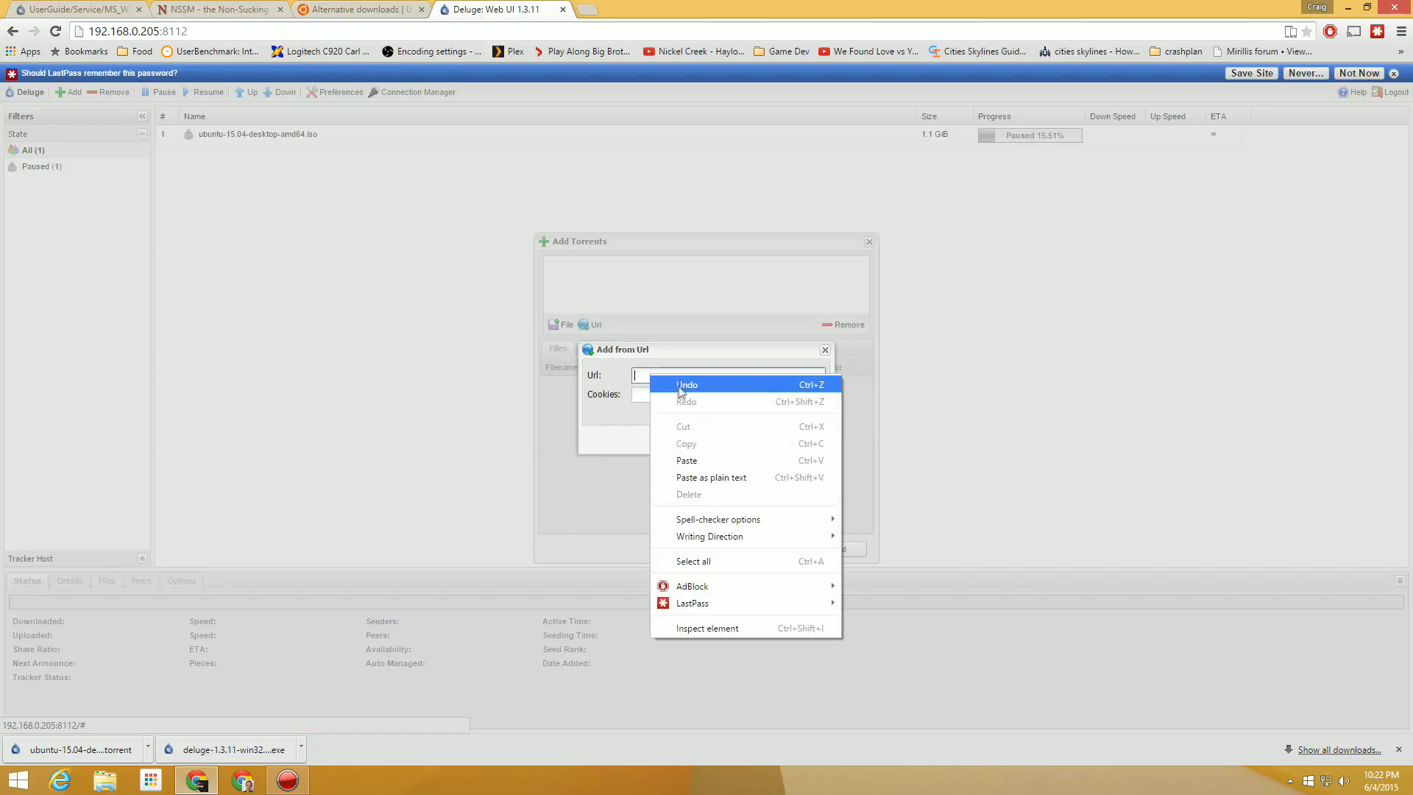
{"action": "left_click", "coordinate": [679, 461]}
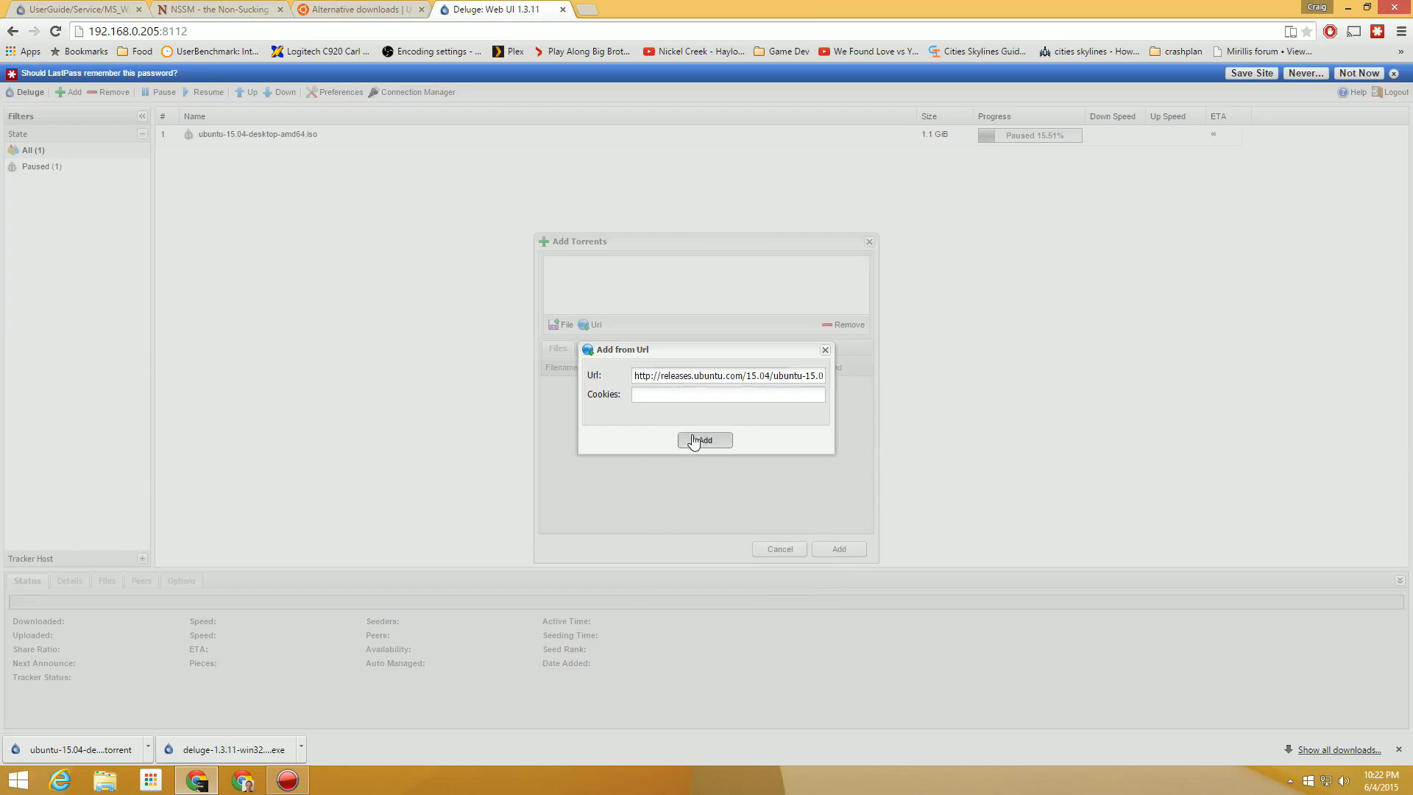
{"action": "left_click", "coordinate": [693, 440]}
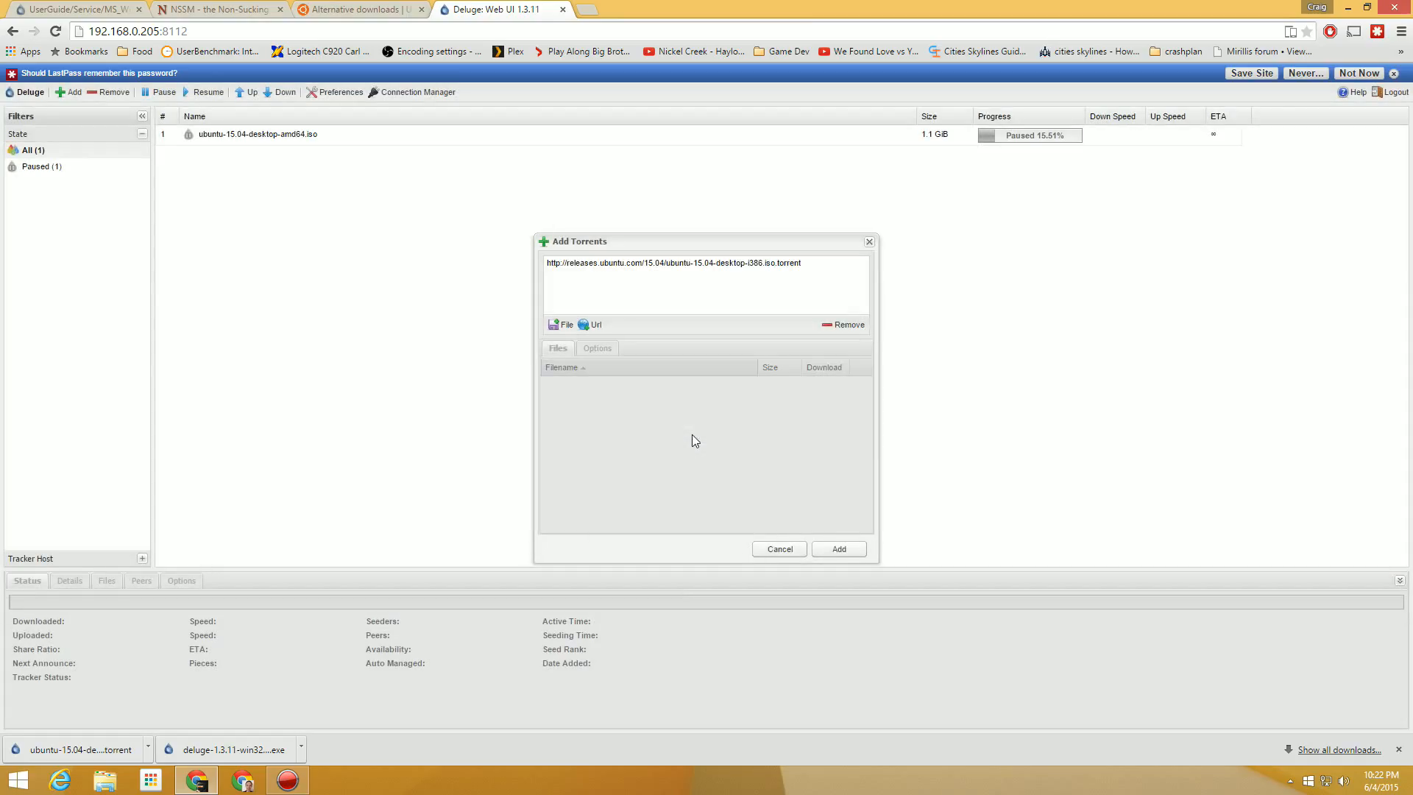
{"action": "left_click", "coordinate": [840, 552]}
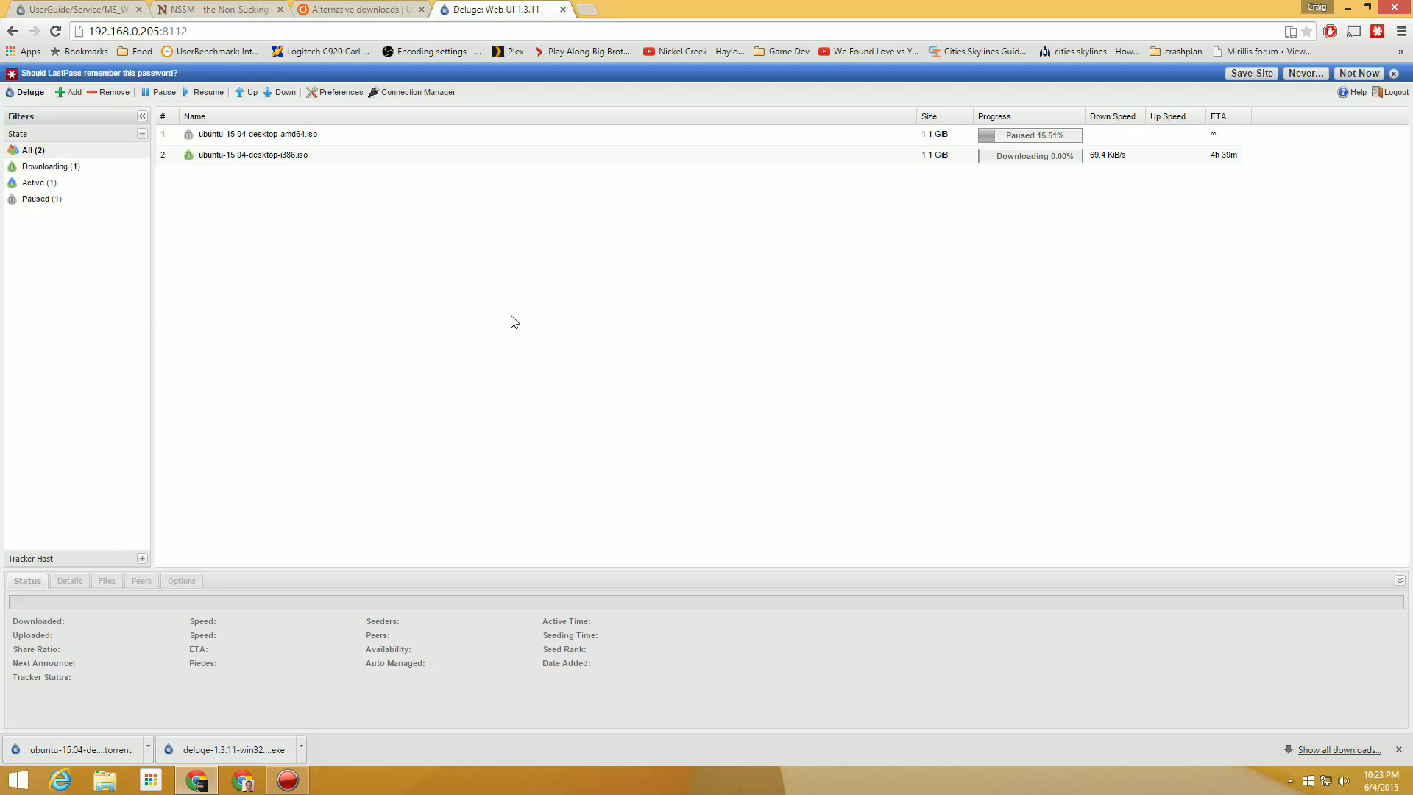
Pause the ubuntu-15.04-desktop-i386.iso torrent and remove it together with its data
{"action": "left_click", "coordinate": [356, 156]}
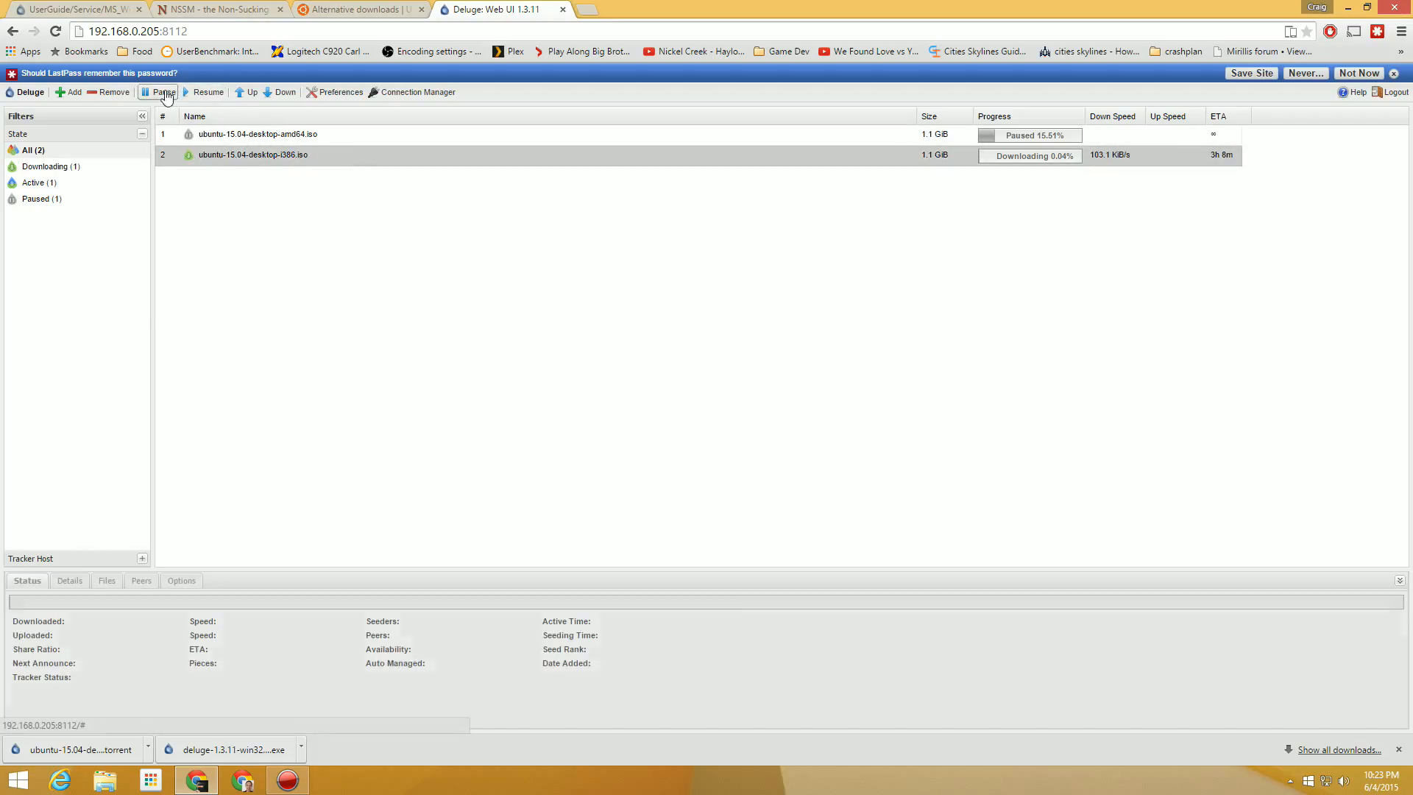
{"action": "left_click", "coordinate": [98, 97]}
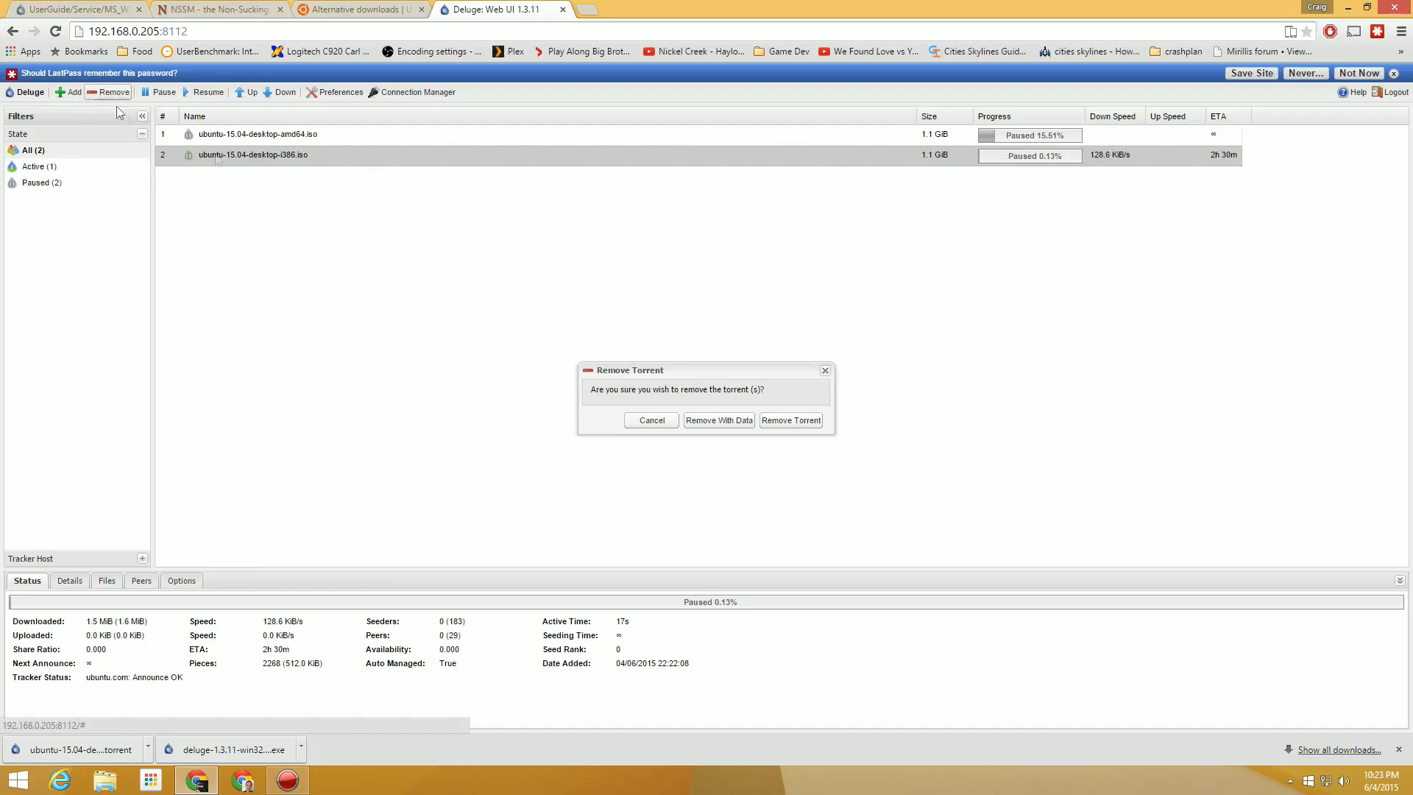
{"action": "left_click", "coordinate": [719, 420]}
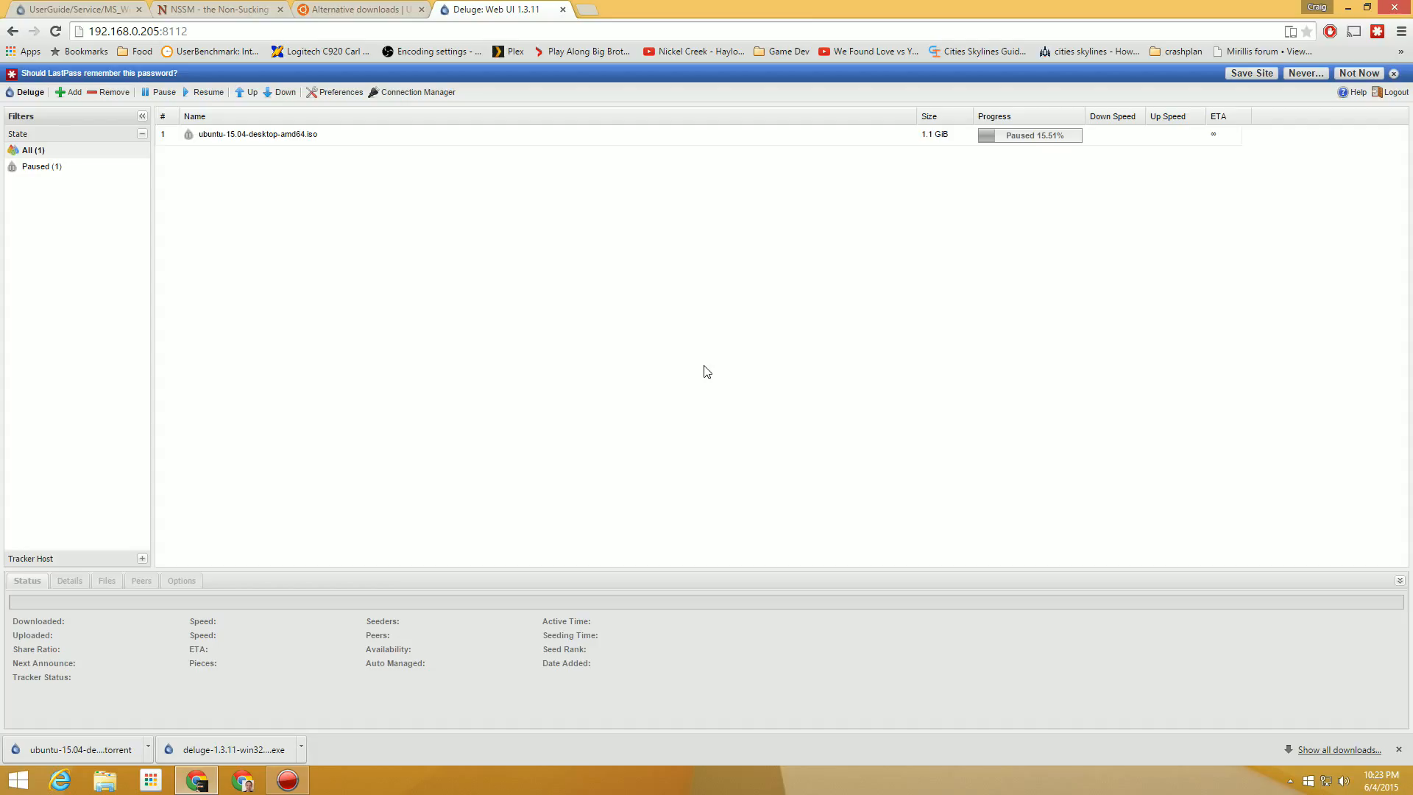